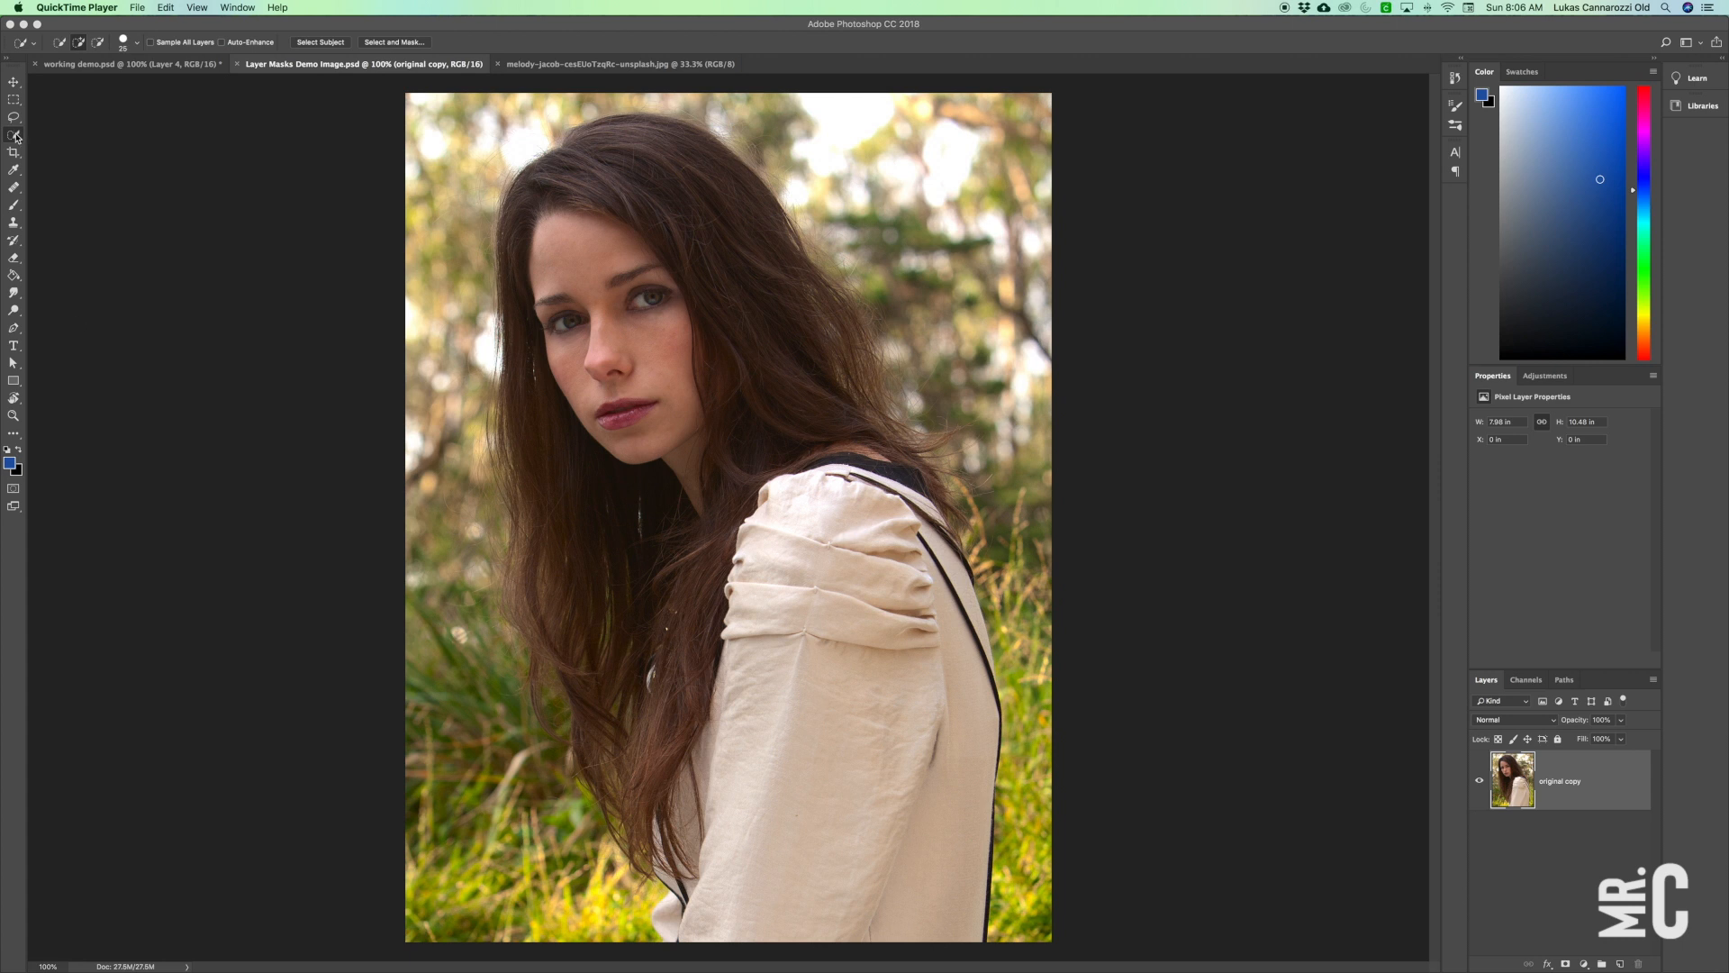
Select the woman's hair, face and dress with the Quick Selection tool.
click(15, 137)
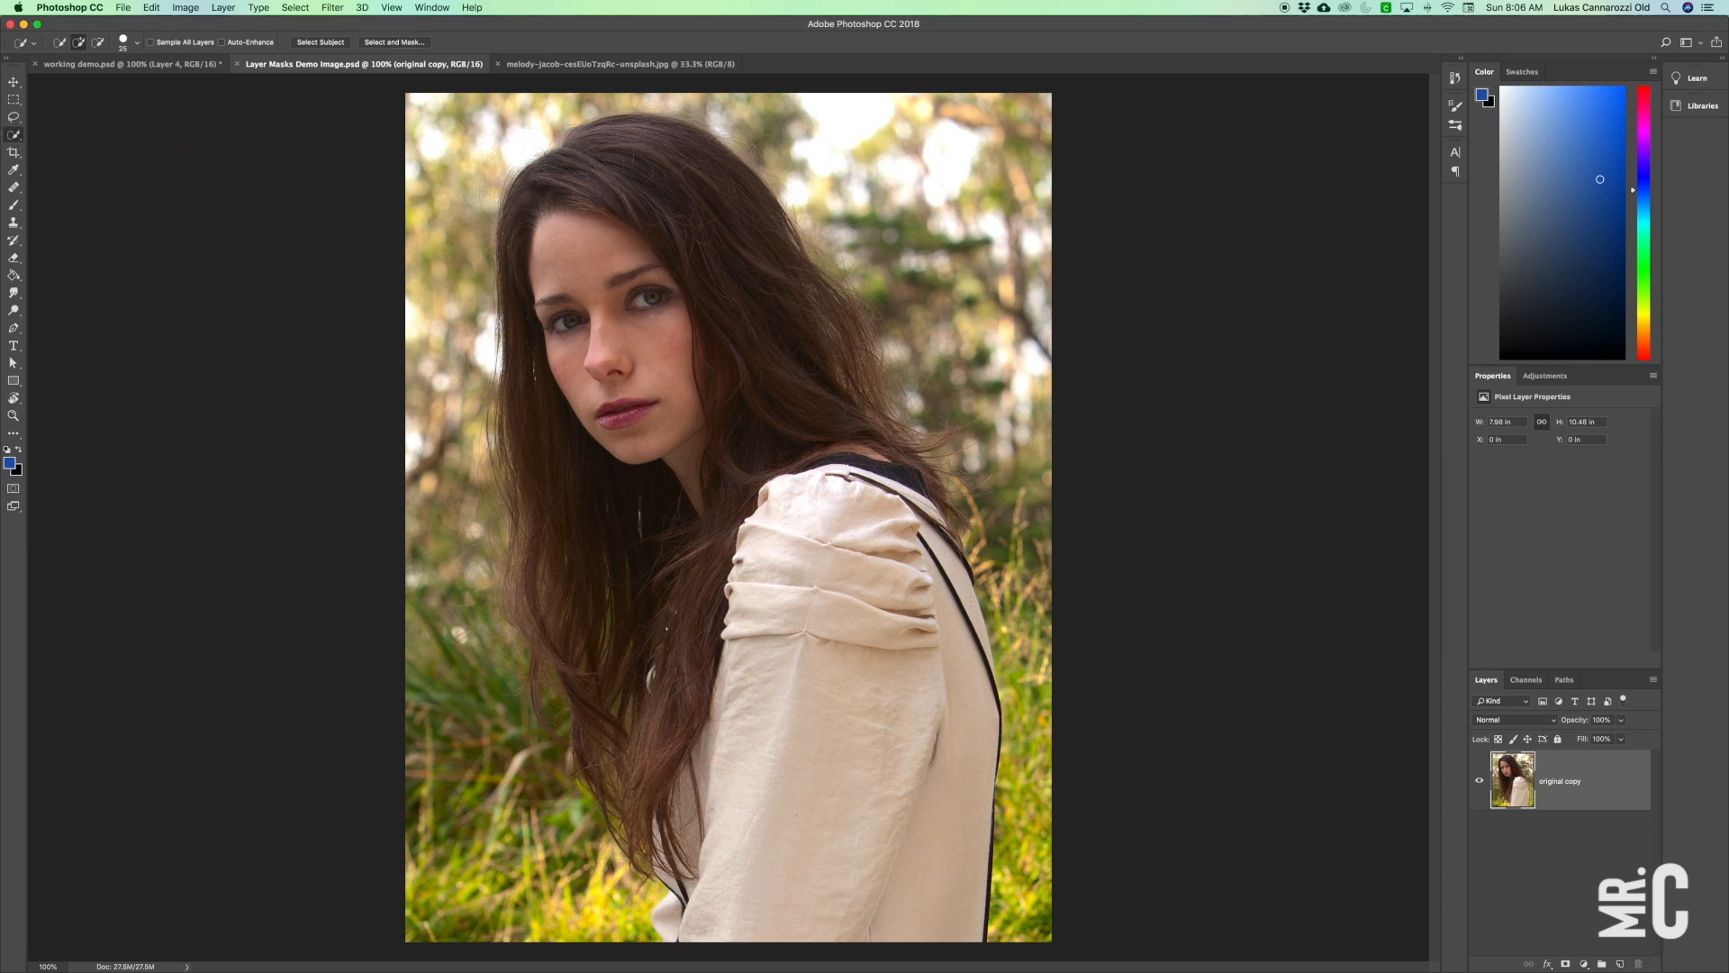
mouse_move(899, 505)
mouse_down()
mouse_move(685, 224)
mouse_move(527, 204)
mouse_move(527, 466)
mouse_move(585, 644)
mouse_move(585, 944)
mouse_move(562, 838)
mouse_move(466, 664)
mouse_up()
click(554, 714)
In Select and Mask, enable Smart Radius with a 2 px radius and turn on Decontaminate Colors.
click(414, 43)
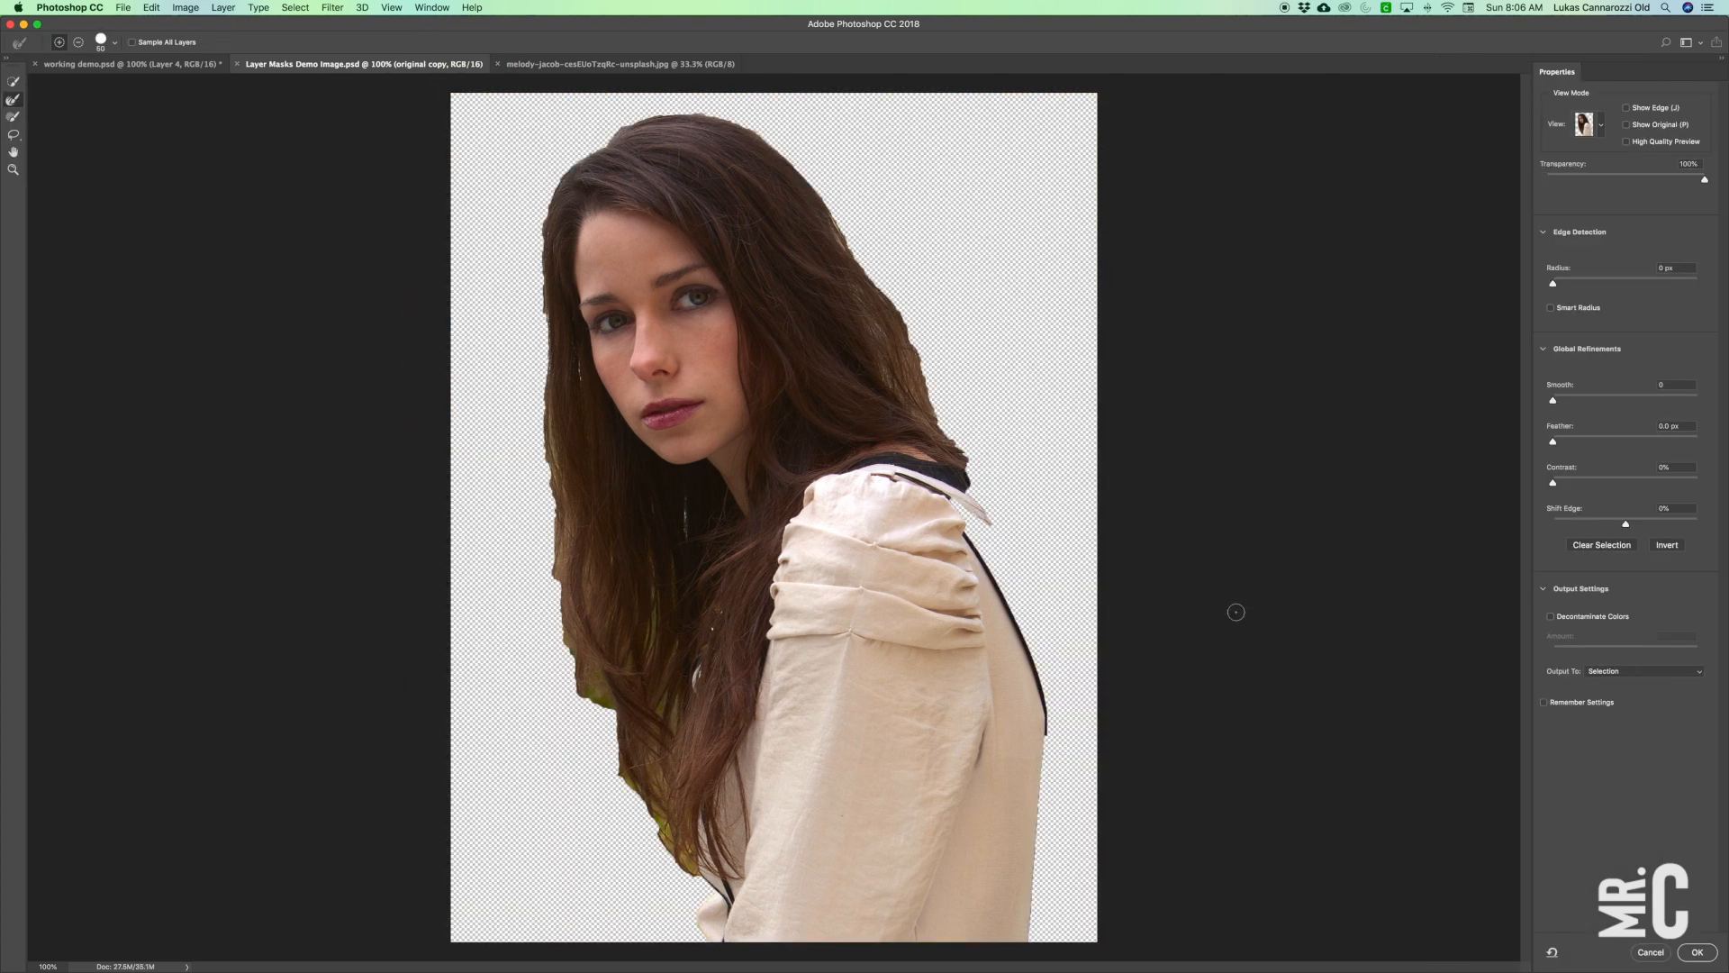
scroll(957, 601, up, 5)
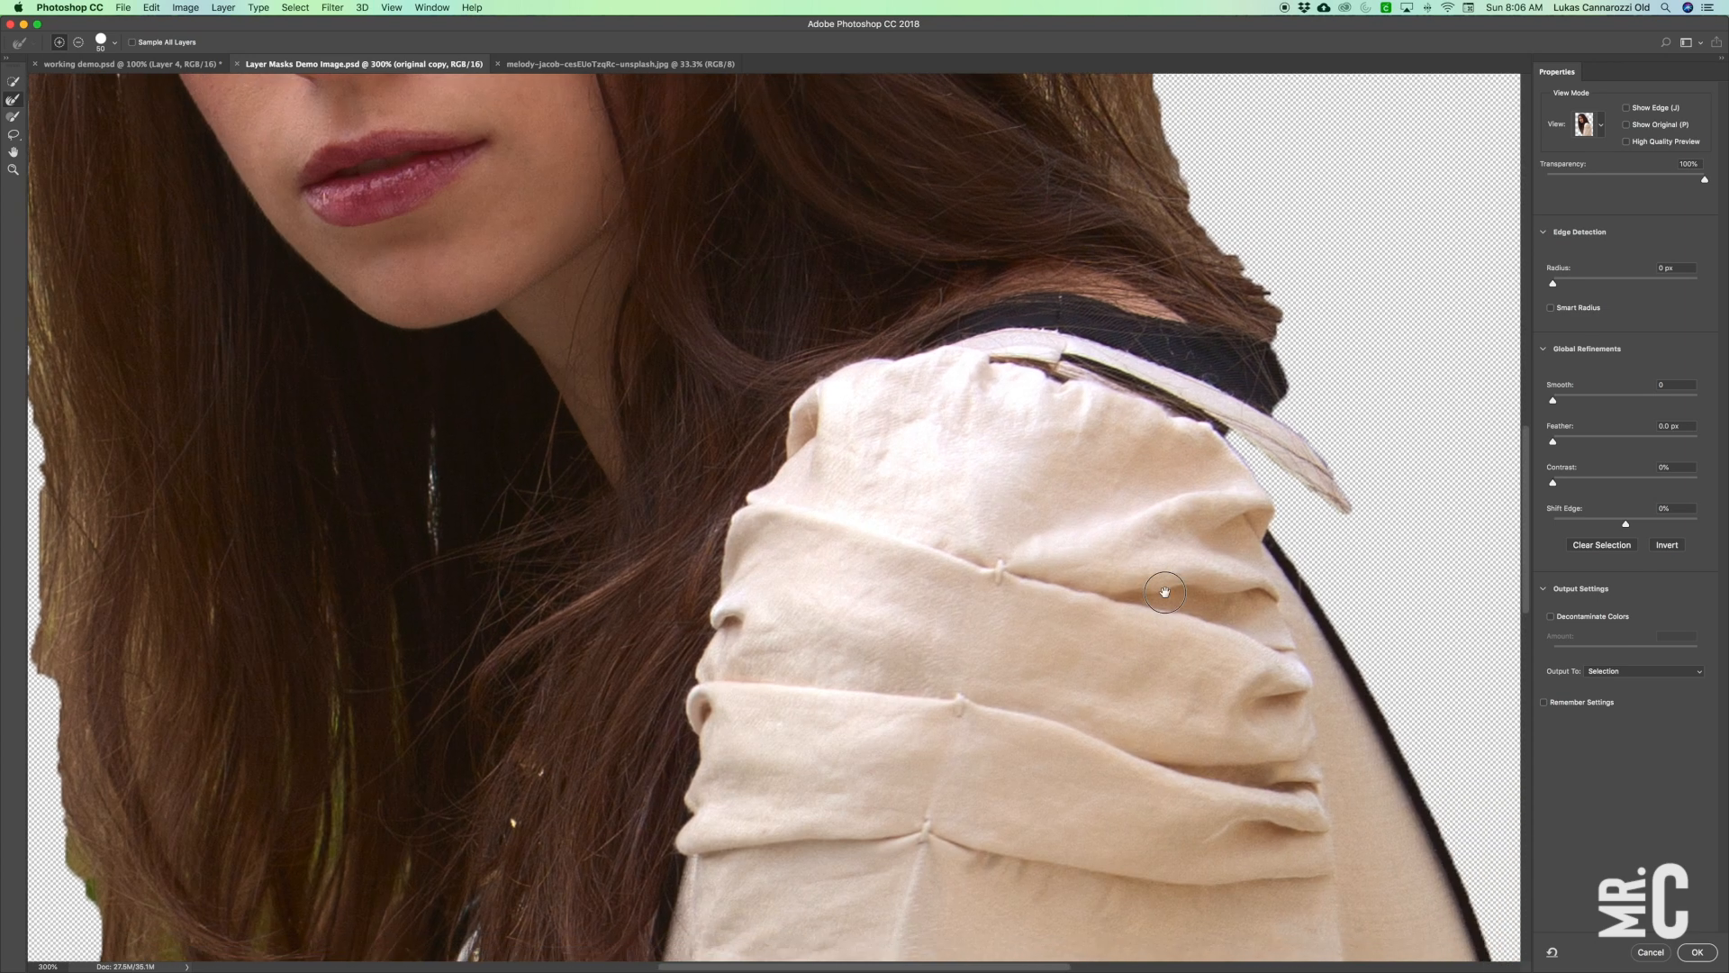
scroll(671, 324, down, 10)
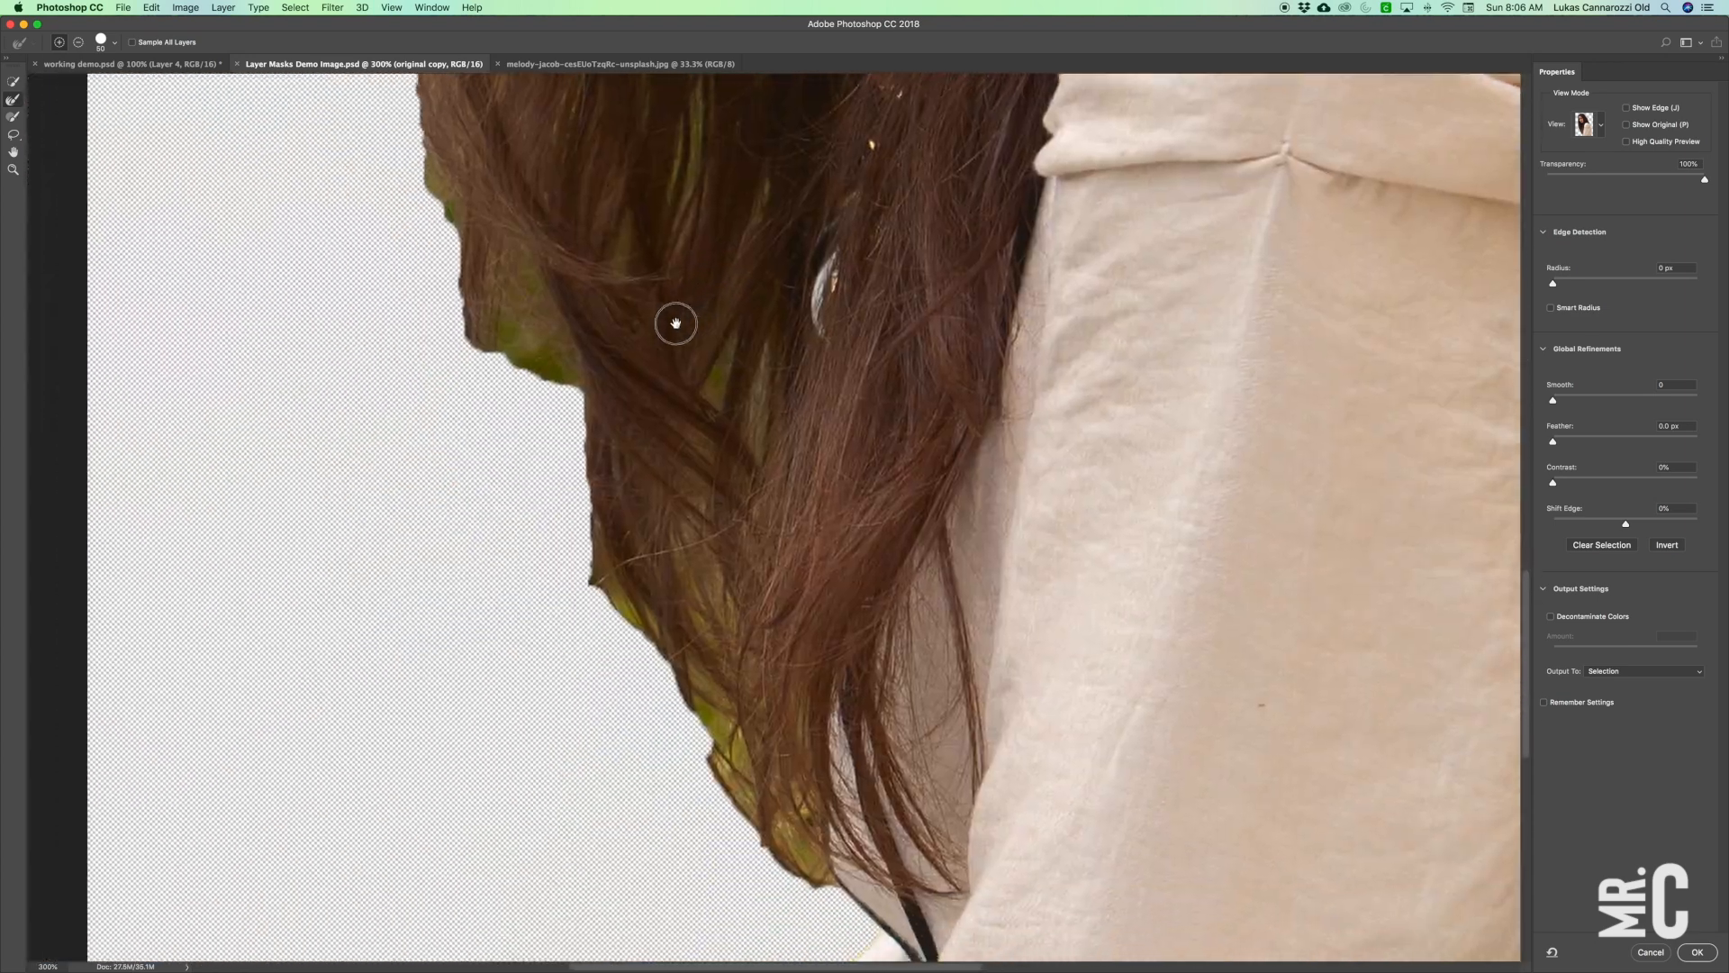
scroll(676, 322, down, 2)
scroll(676, 323, down, 3)
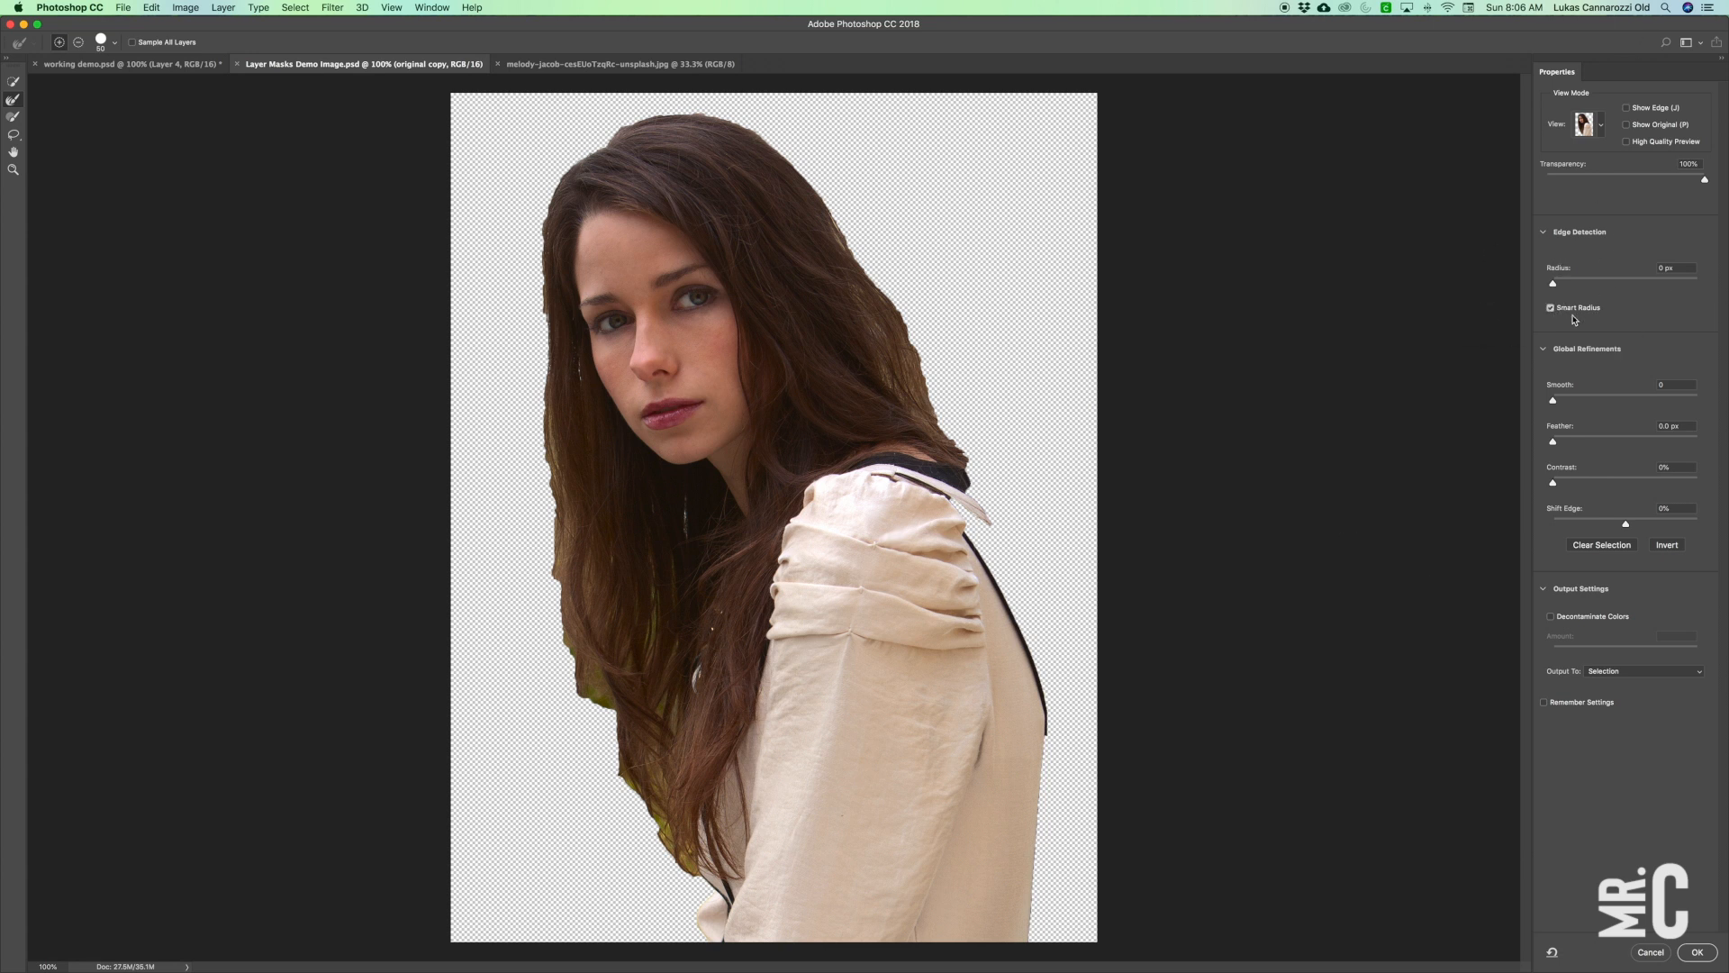
mouse_move(1561, 285)
mouse_down()
mouse_move(1659, 281)
mouse_move(1471, 274)
mouse_move(1570, 290)
mouse_up()
click(1551, 617)
Set Feather to 2.5 px, raise Smooth slightly, and output the selection as a new layer with a layer mask.
drag(1555, 486, 1587, 438)
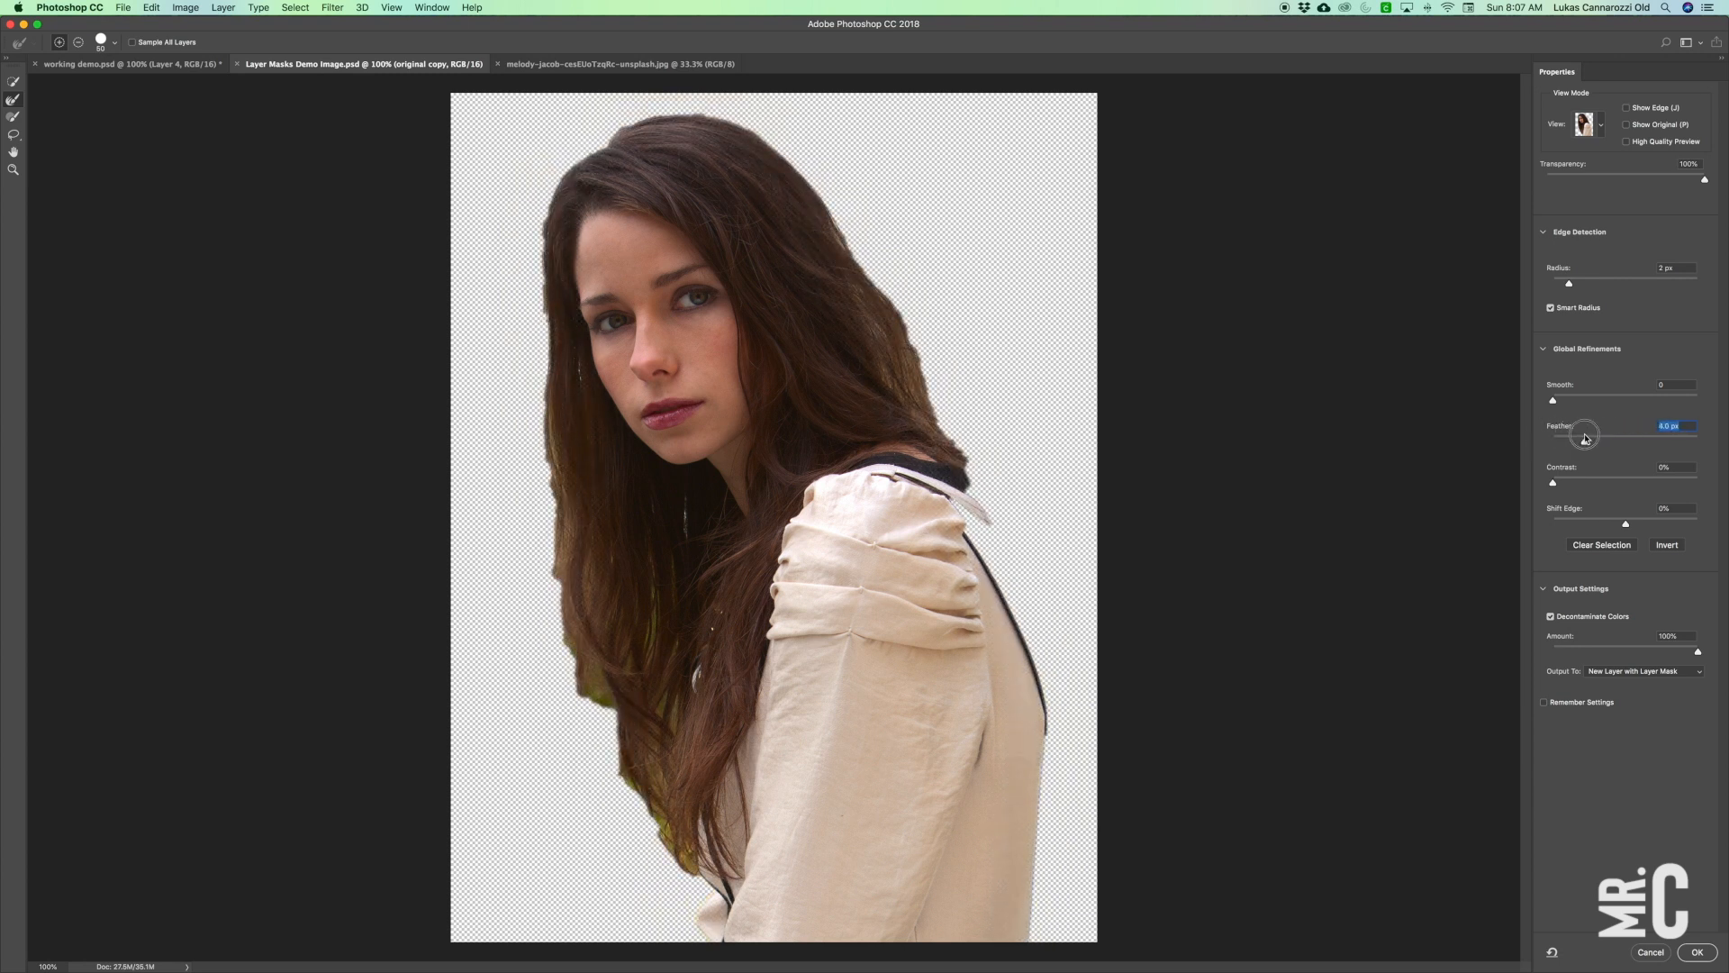
mouse_move(1586, 438)
mouse_down()
mouse_move(1578, 402)
mouse_move(1615, 402)
mouse_move(1536, 403)
mouse_move(1574, 409)
mouse_up()
click(1554, 402)
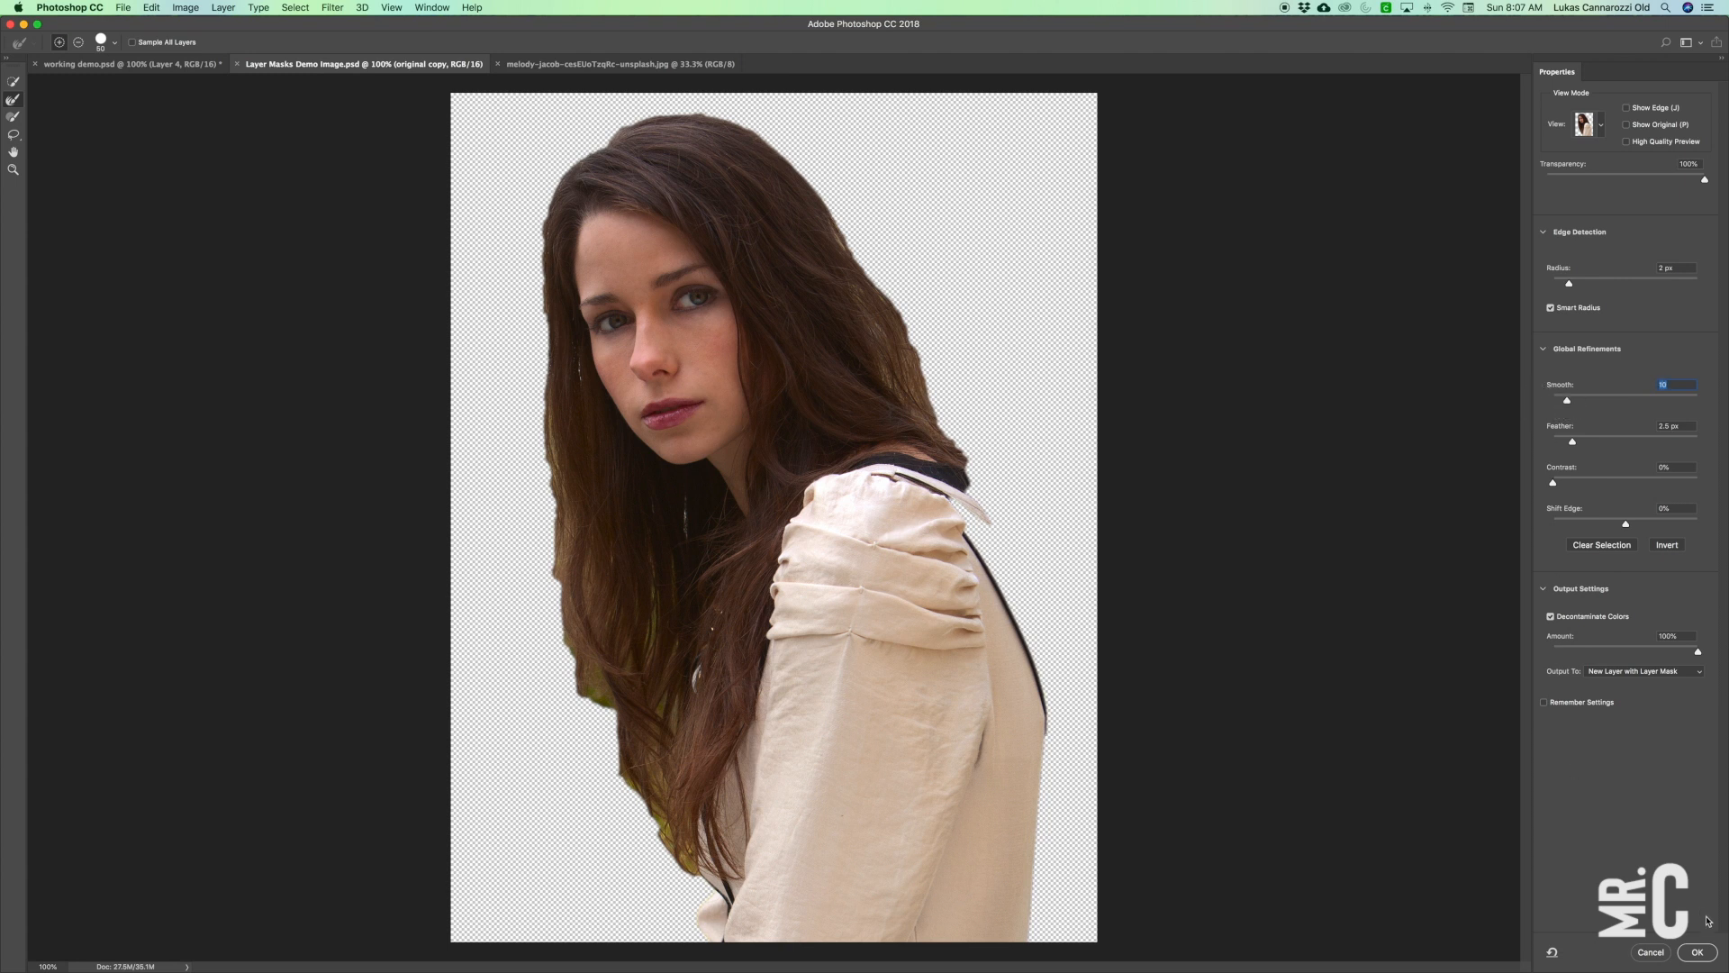
click(1709, 957)
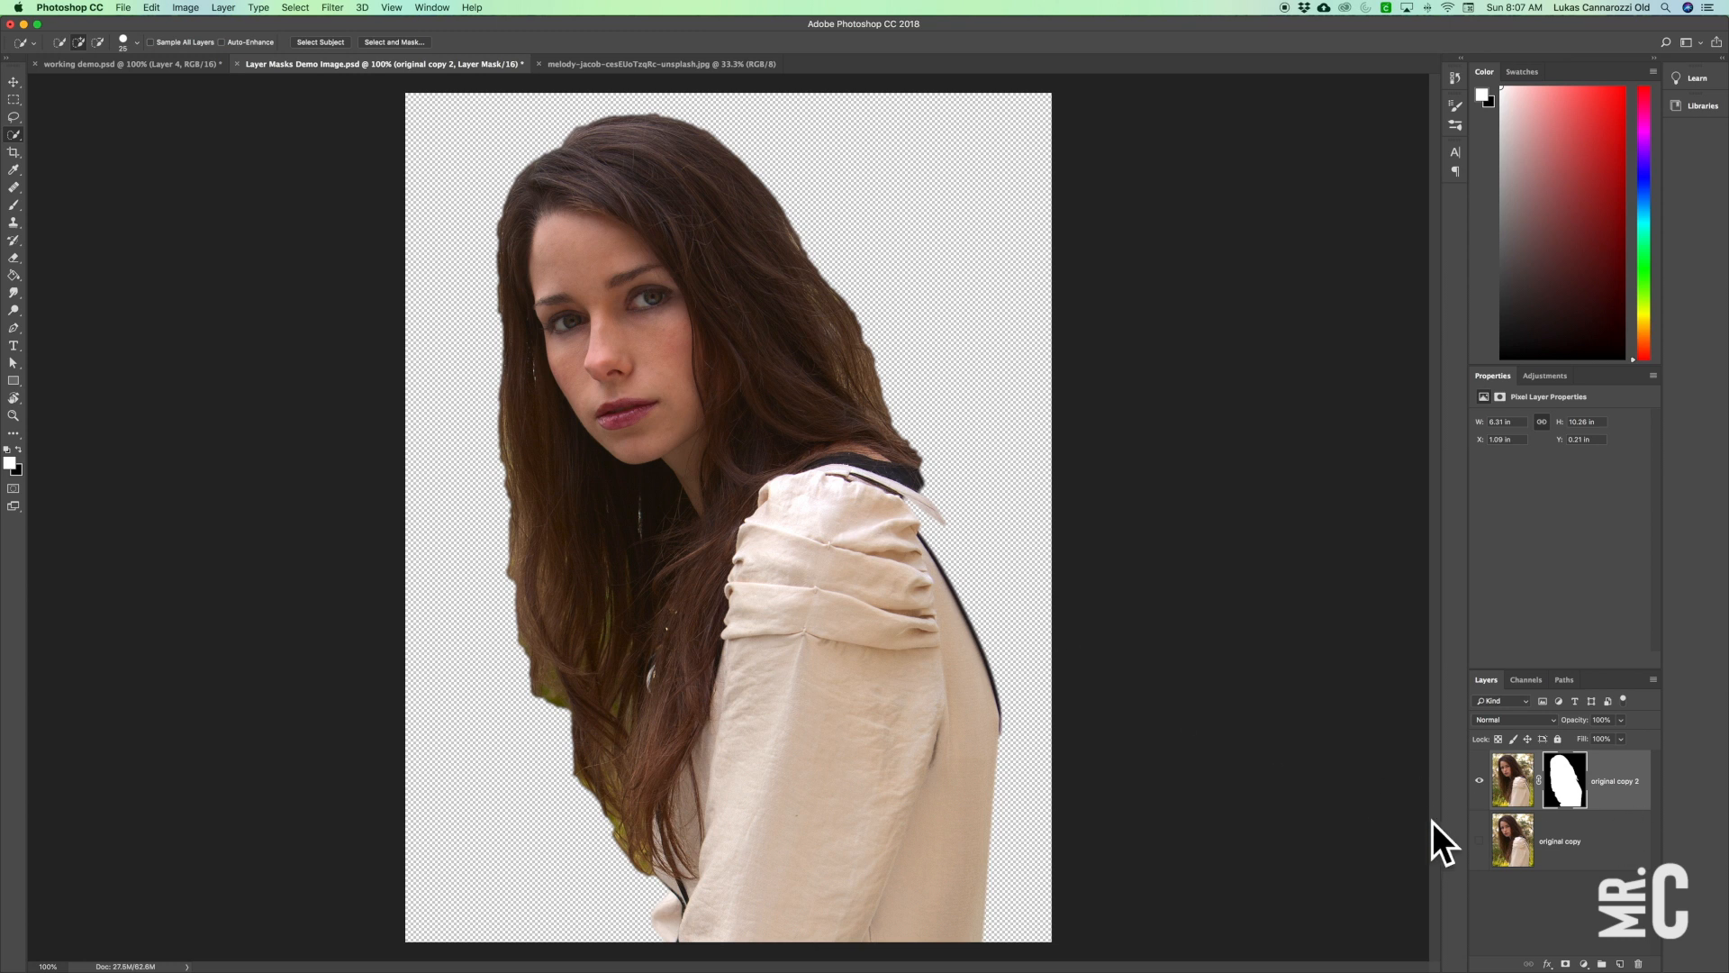
Use large layer thumbnails and toggle the visibility of the masked copy and the original layer to compare them.
right_click(1539, 914)
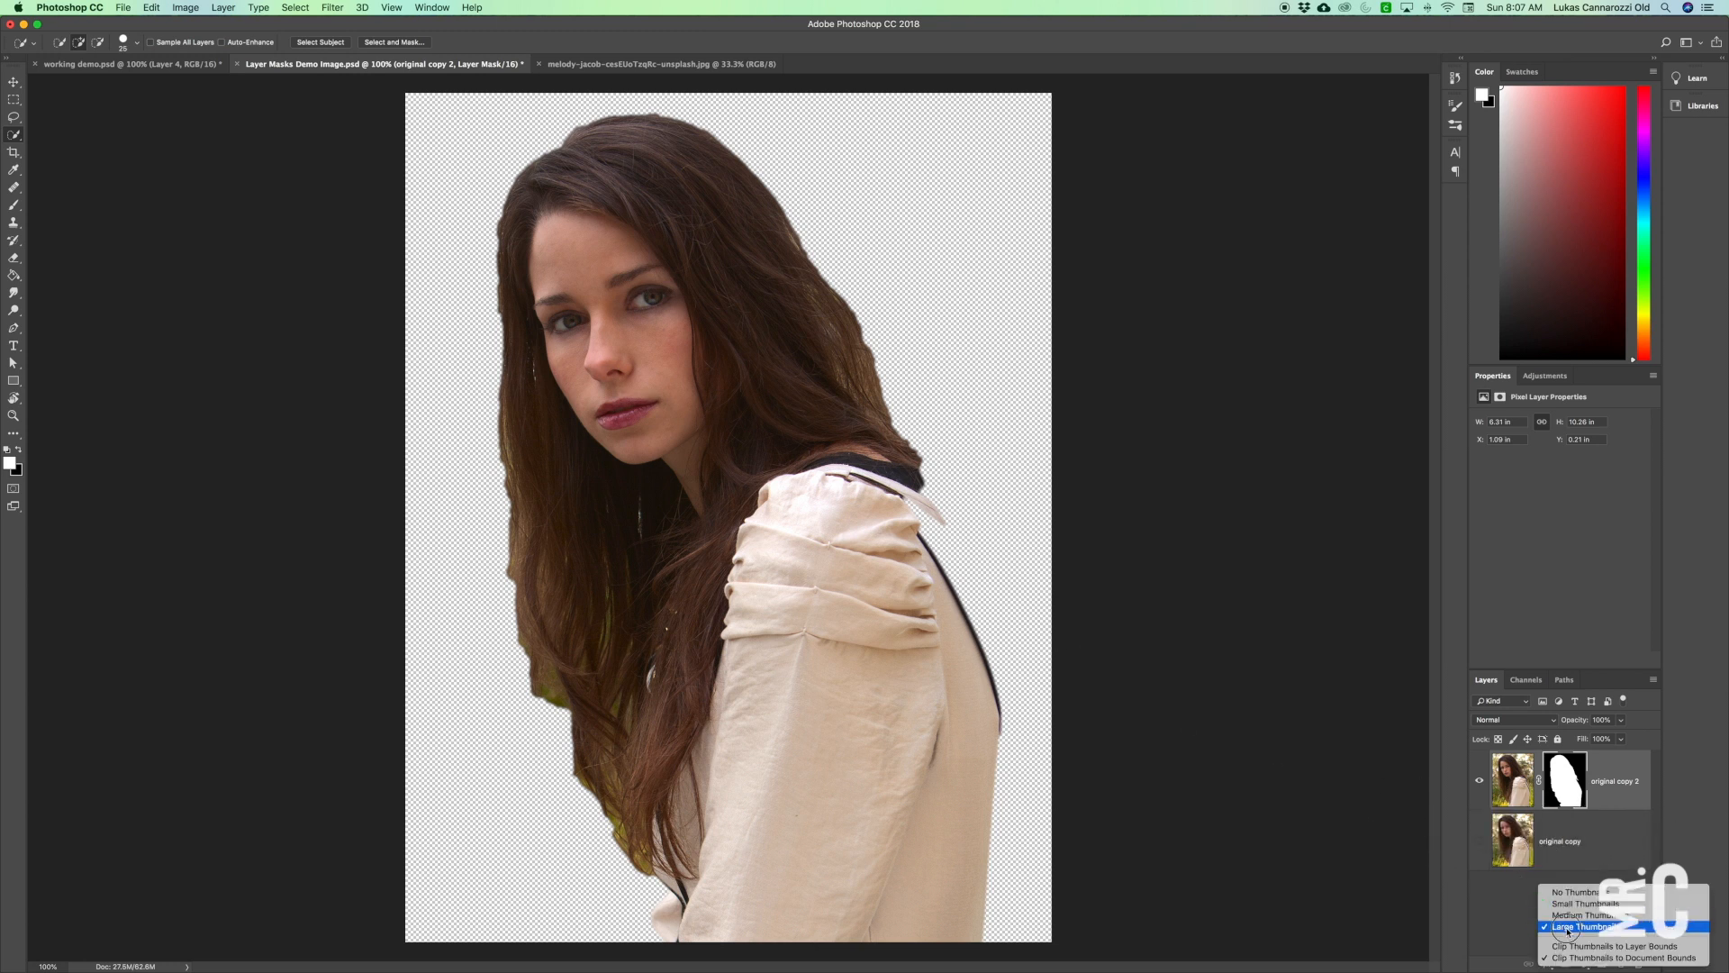
click(1567, 927)
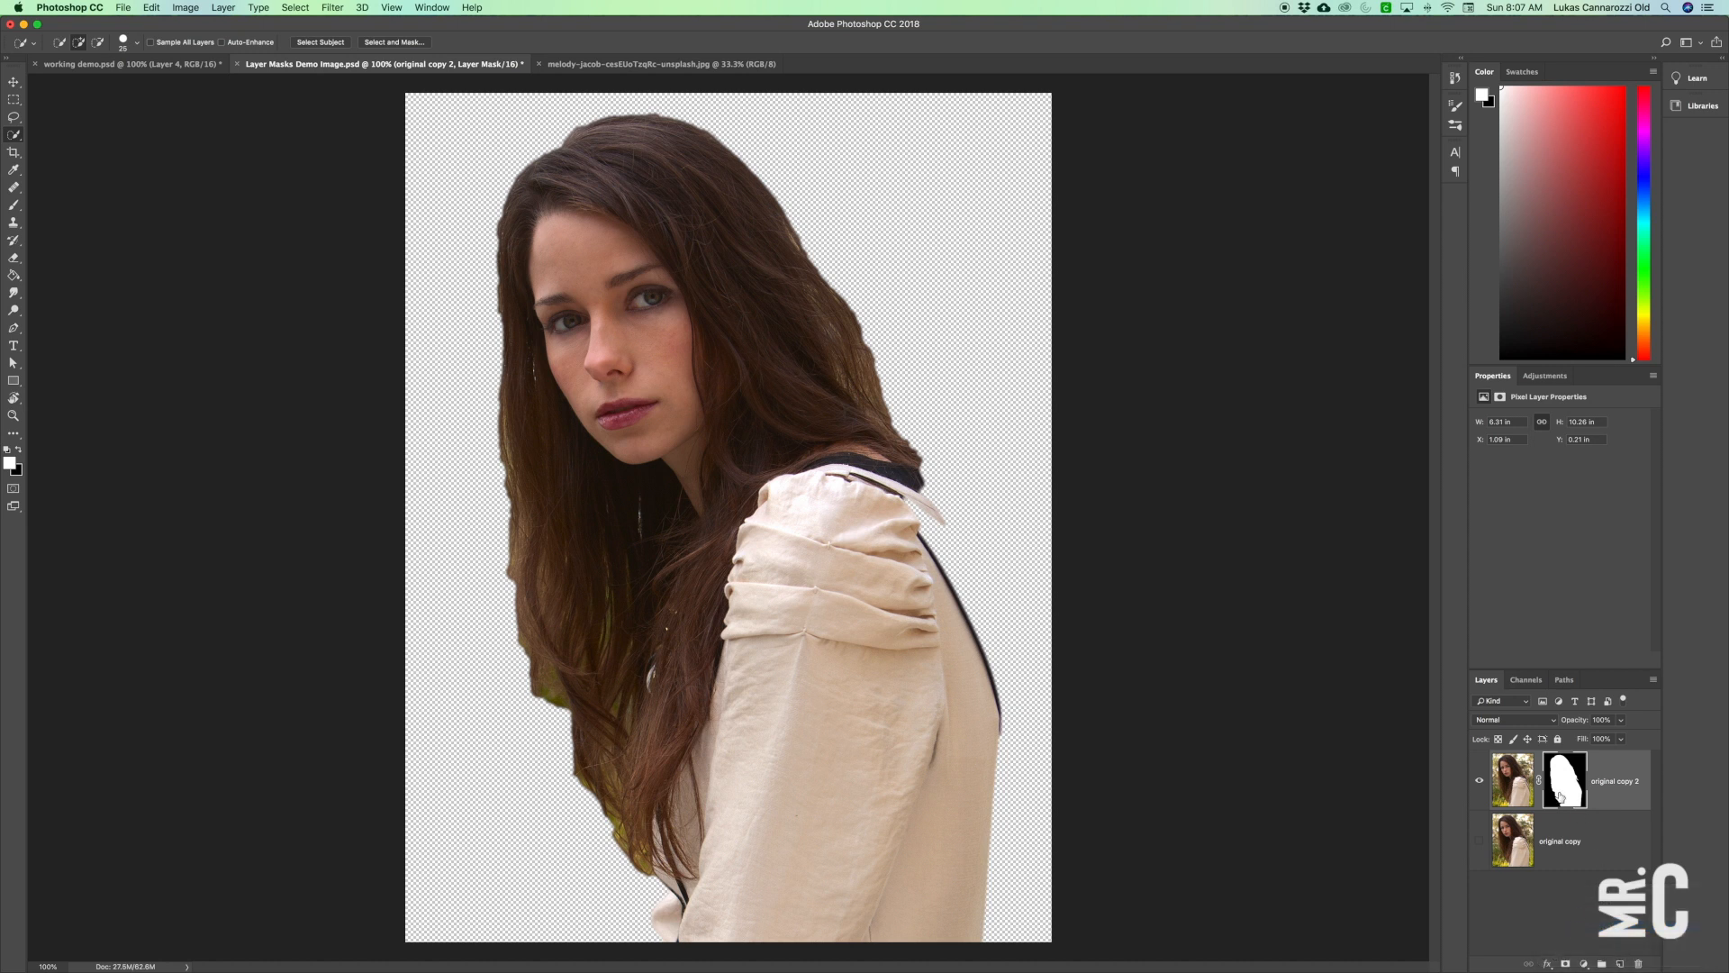
click(1479, 781)
click(1479, 781)
click(1480, 841)
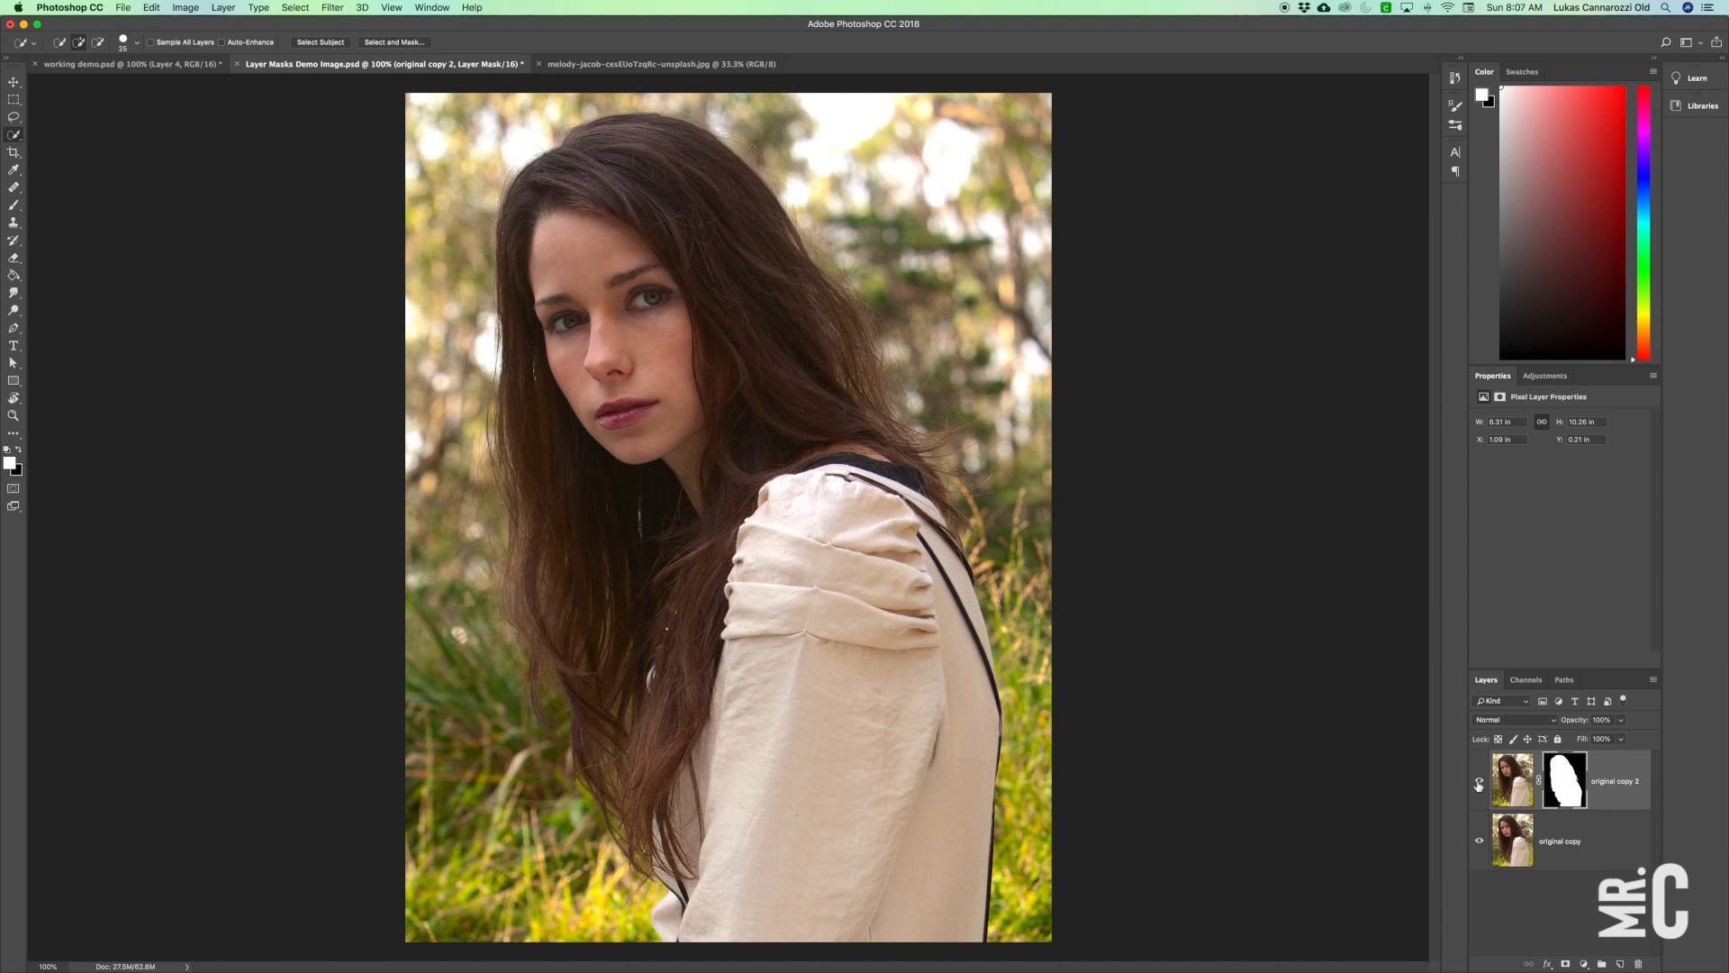
Show only the unmasked original copy layer, select the woman on it and invert the selection to the background.
alt+click(1480, 840)
click(1531, 843)
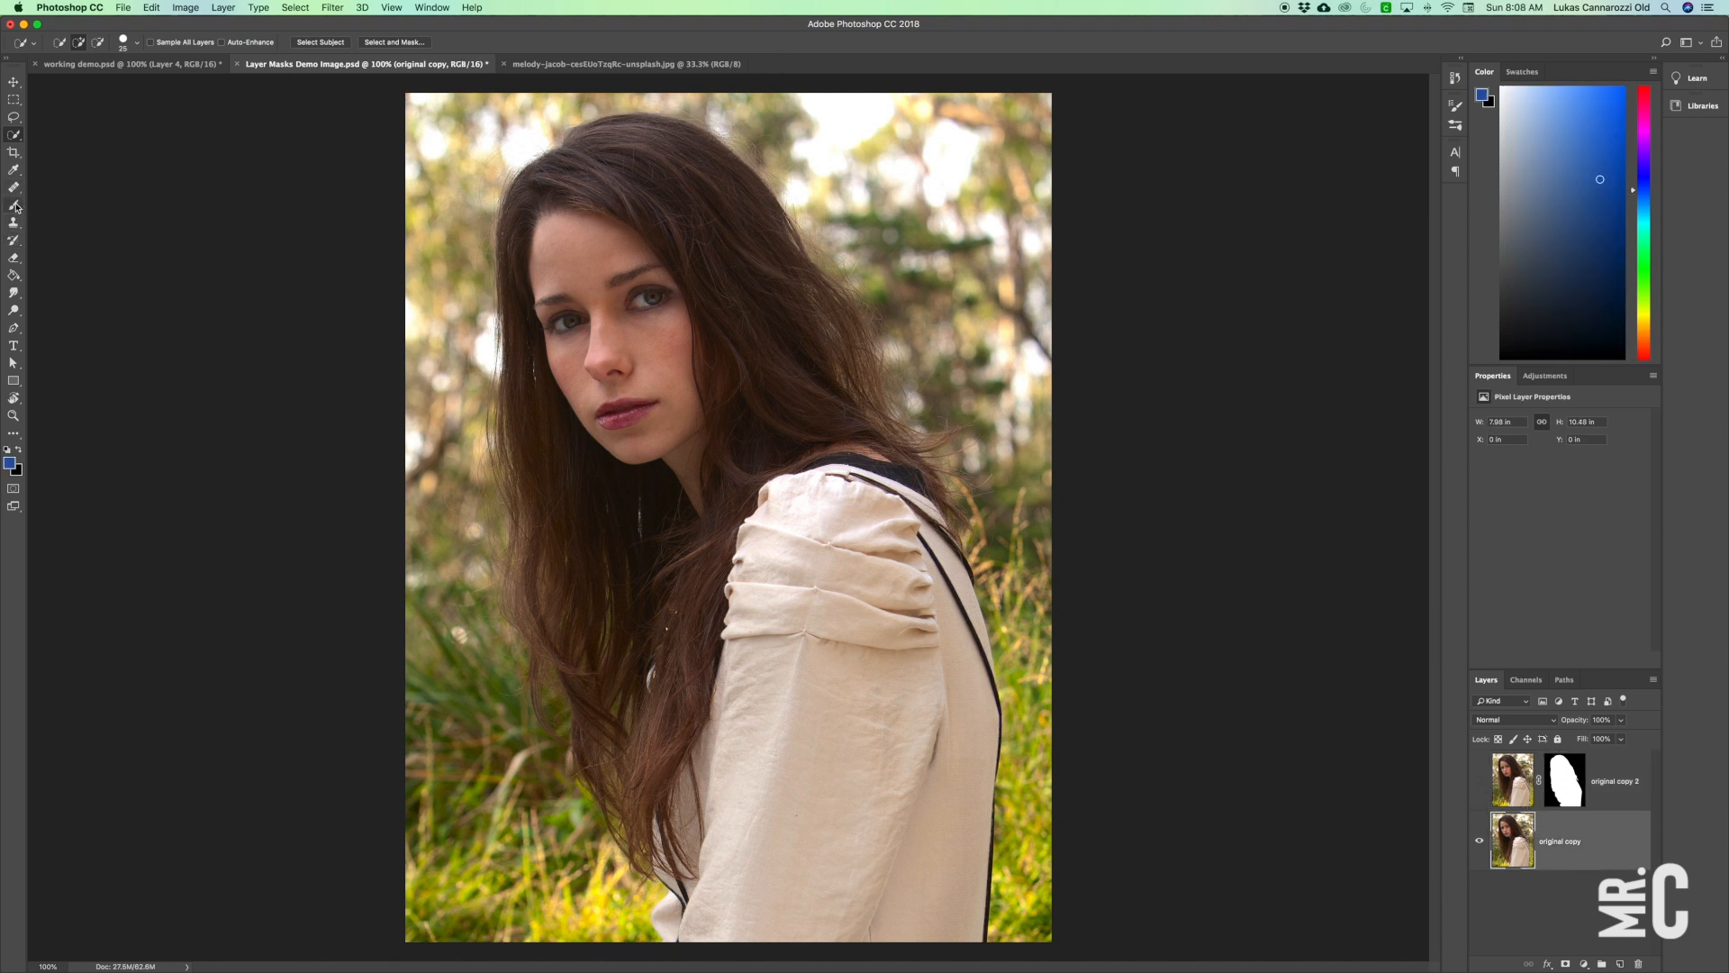
mouse_move(810, 473)
mouse_down()
mouse_move(648, 172)
mouse_move(541, 382)
mouse_move(677, 707)
mouse_up()
mouse_move(415, 811)
mouse_down()
mouse_move(402, 540)
mouse_move(513, 537)
mouse_move(634, 908)
mouse_up()
click(296, 7)
click(315, 68)
Erase strips of the background on both sides of the woman with a 250 px Eraser.
key(e)
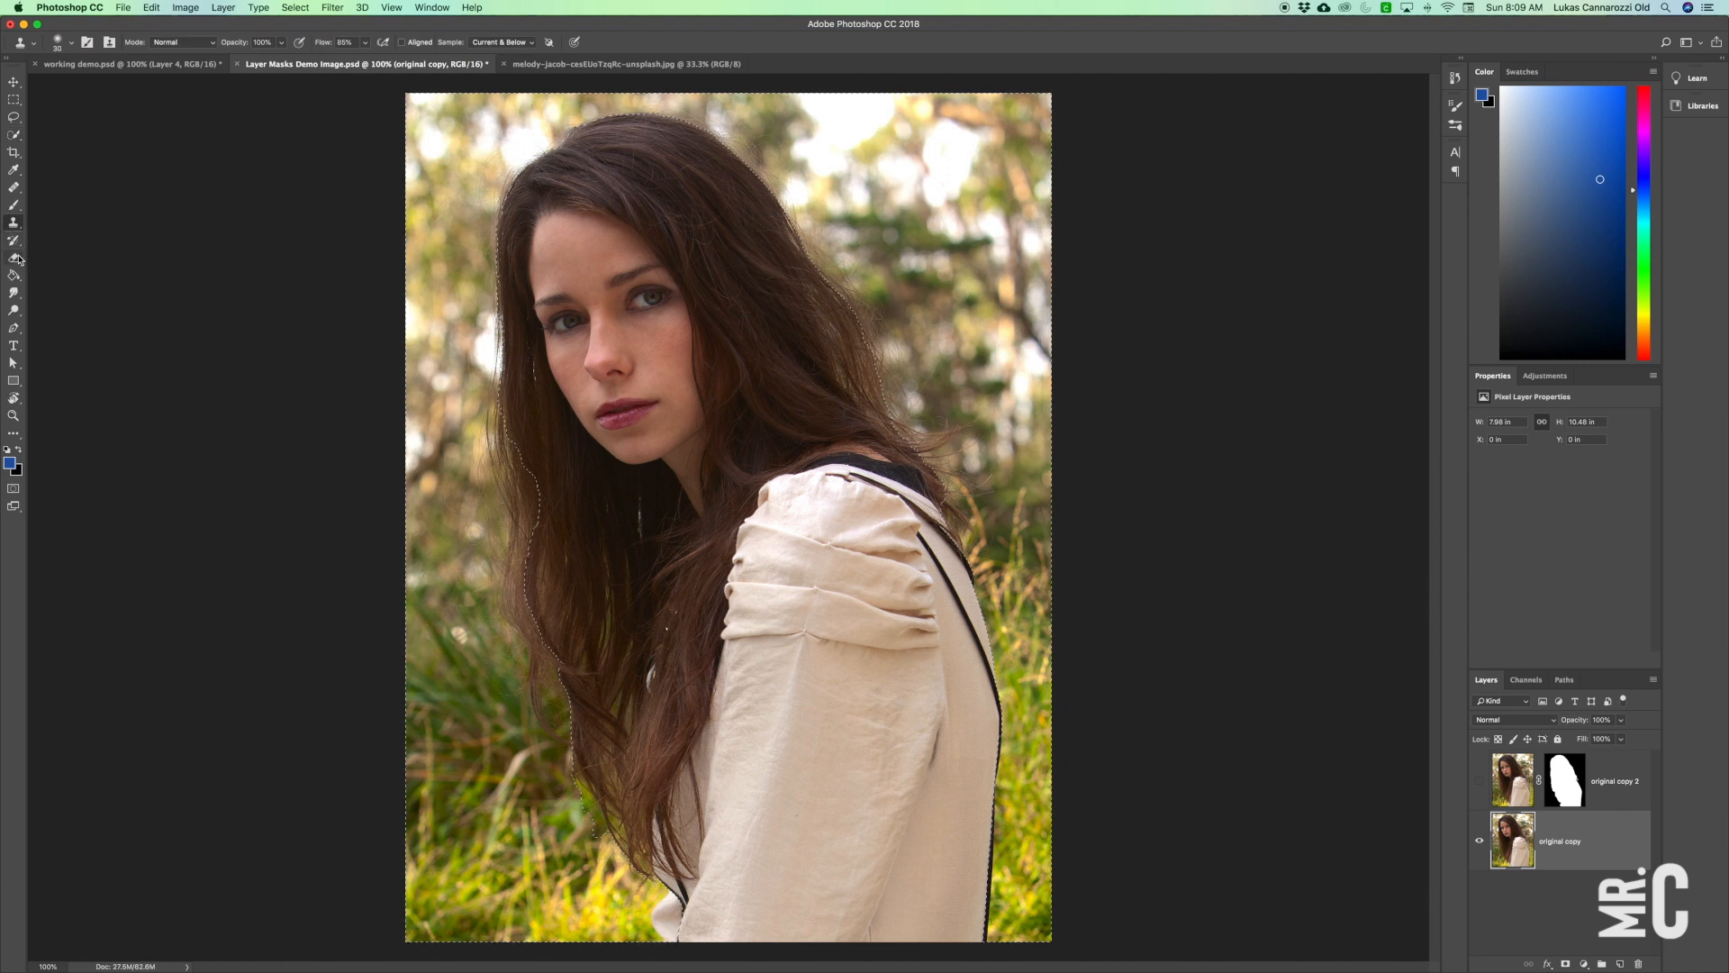
key(bracketright)
key(bracketright)
key(bracketright)
key(bracketright)
key(bracketright)
key(bracketright)
key(bracketright)
key(bracketright)
key(bracketright)
key(bracketright)
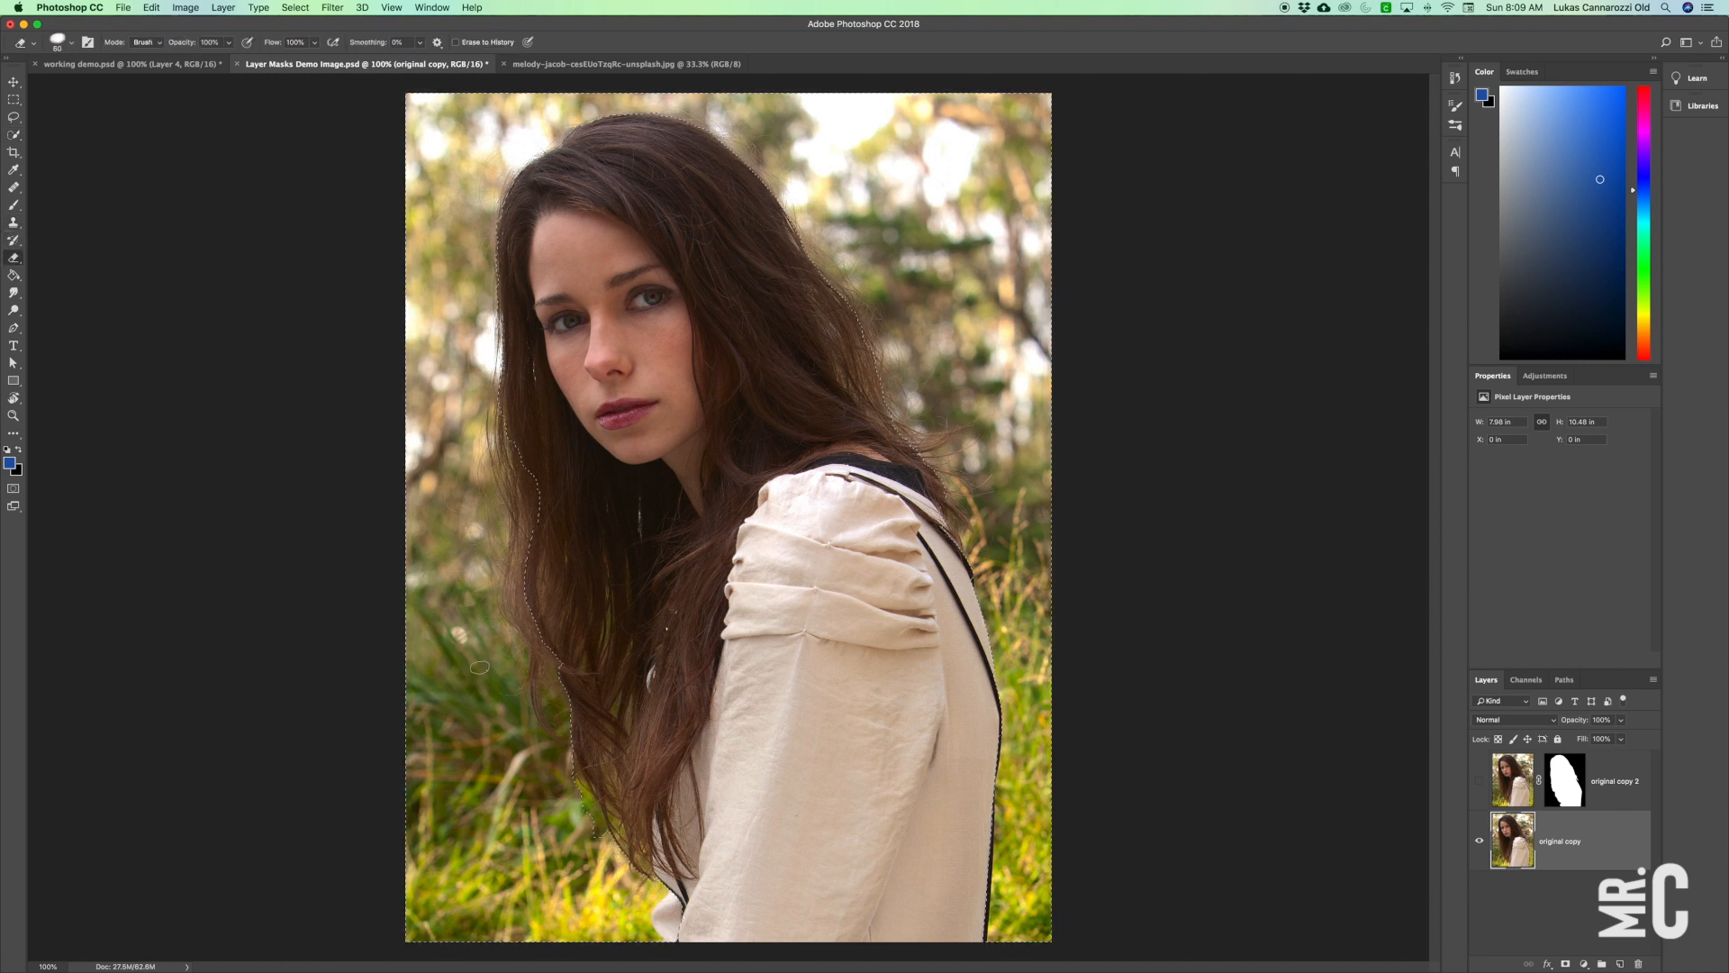
mouse_move(442, 194)
mouse_down()
mouse_move(520, 667)
mouse_move(509, 707)
mouse_up()
mouse_move(788, 193)
mouse_down()
mouse_move(865, 333)
mouse_move(1009, 711)
mouse_up()
drag(982, 540, 938, 289)
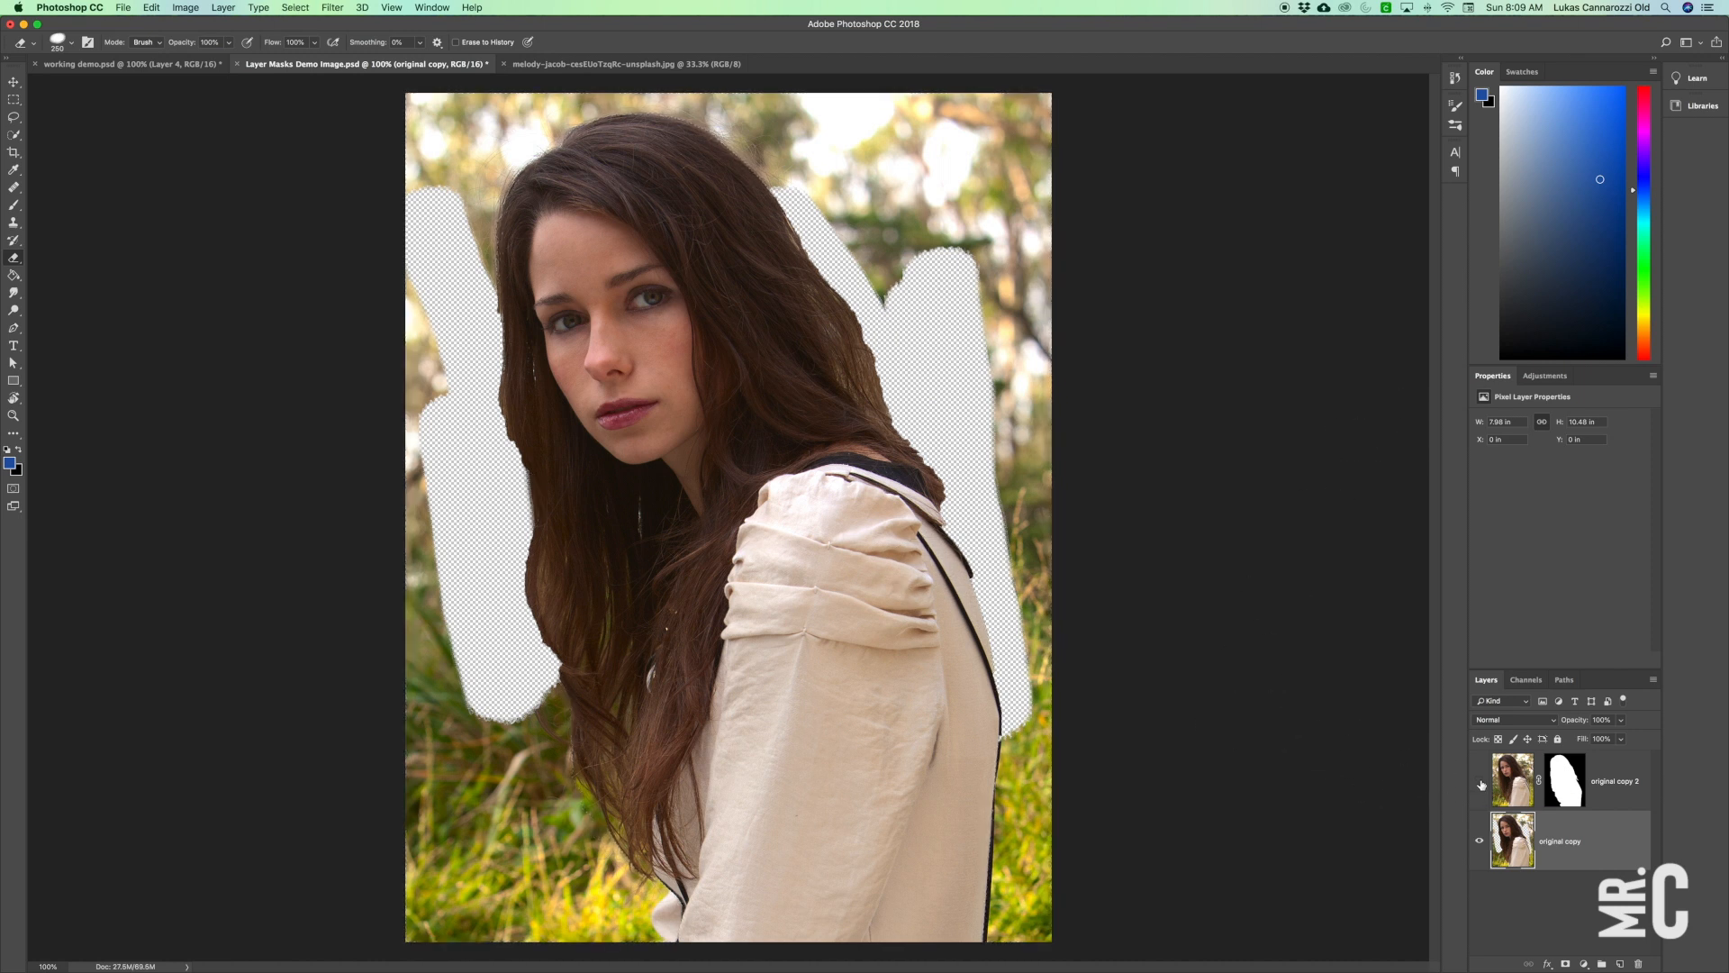
Add a blue Solid Color fill layer and place it beneath the original copy layer.
click(1584, 963)
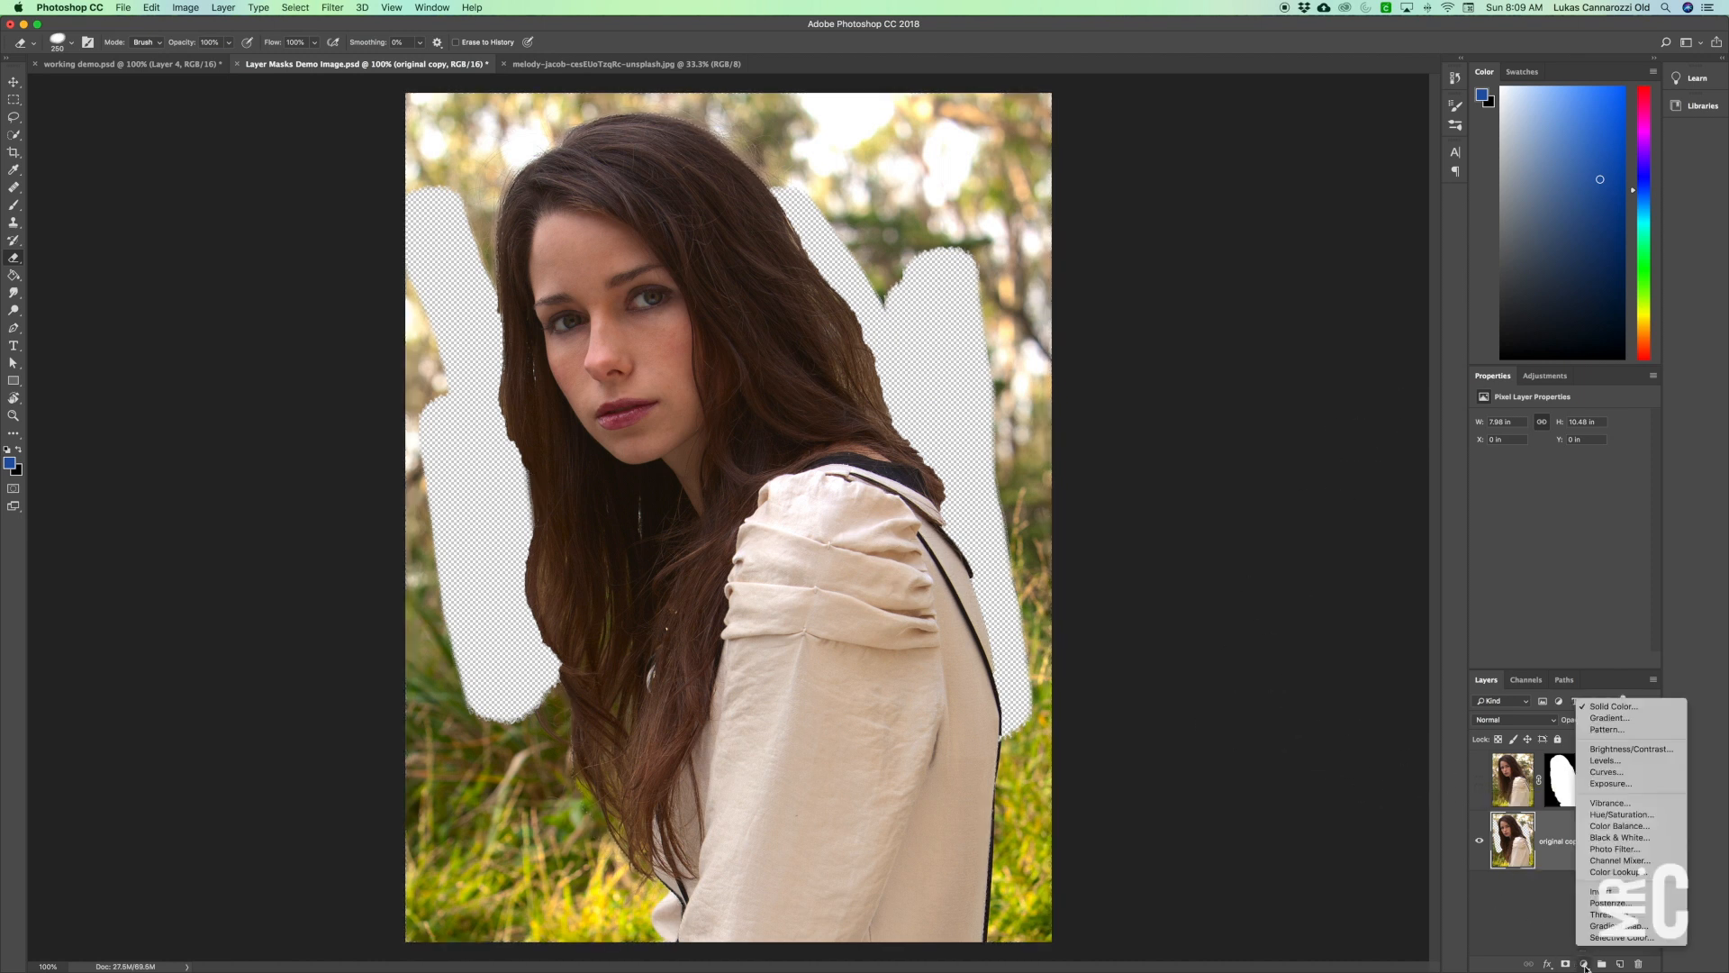
click(1606, 707)
click(1448, 397)
drag(1572, 841, 1601, 909)
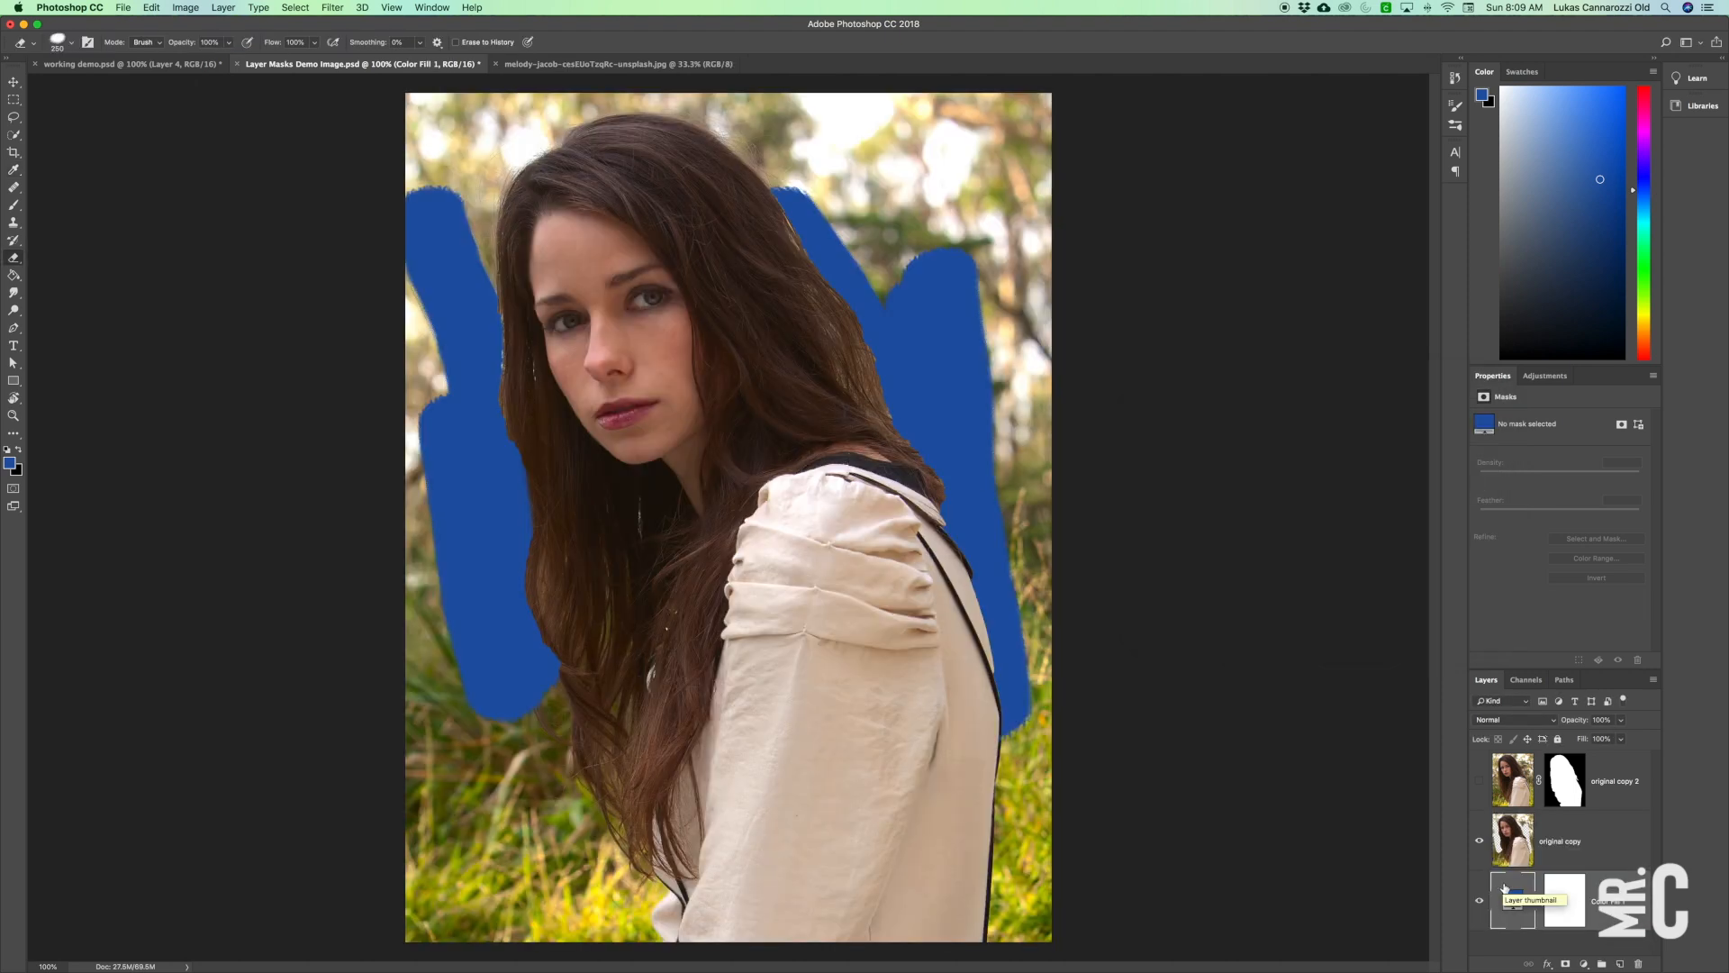
Delete the blue color fill layer.
right_click(1611, 901)
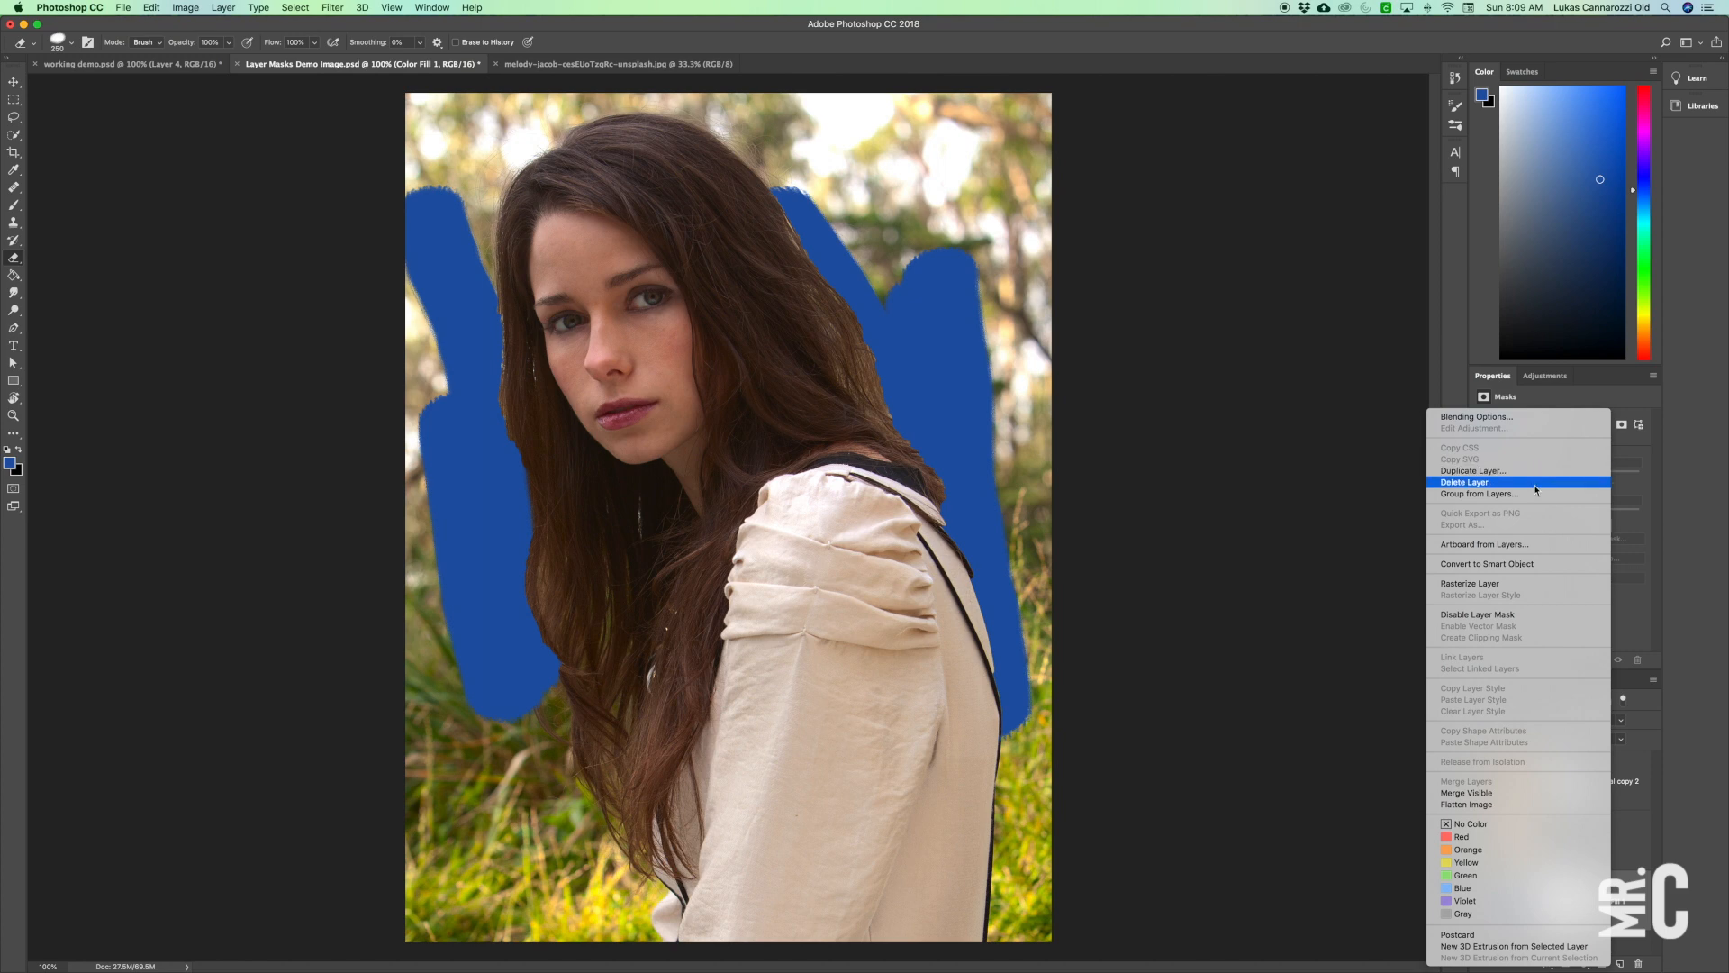
click(1534, 481)
key(Return)
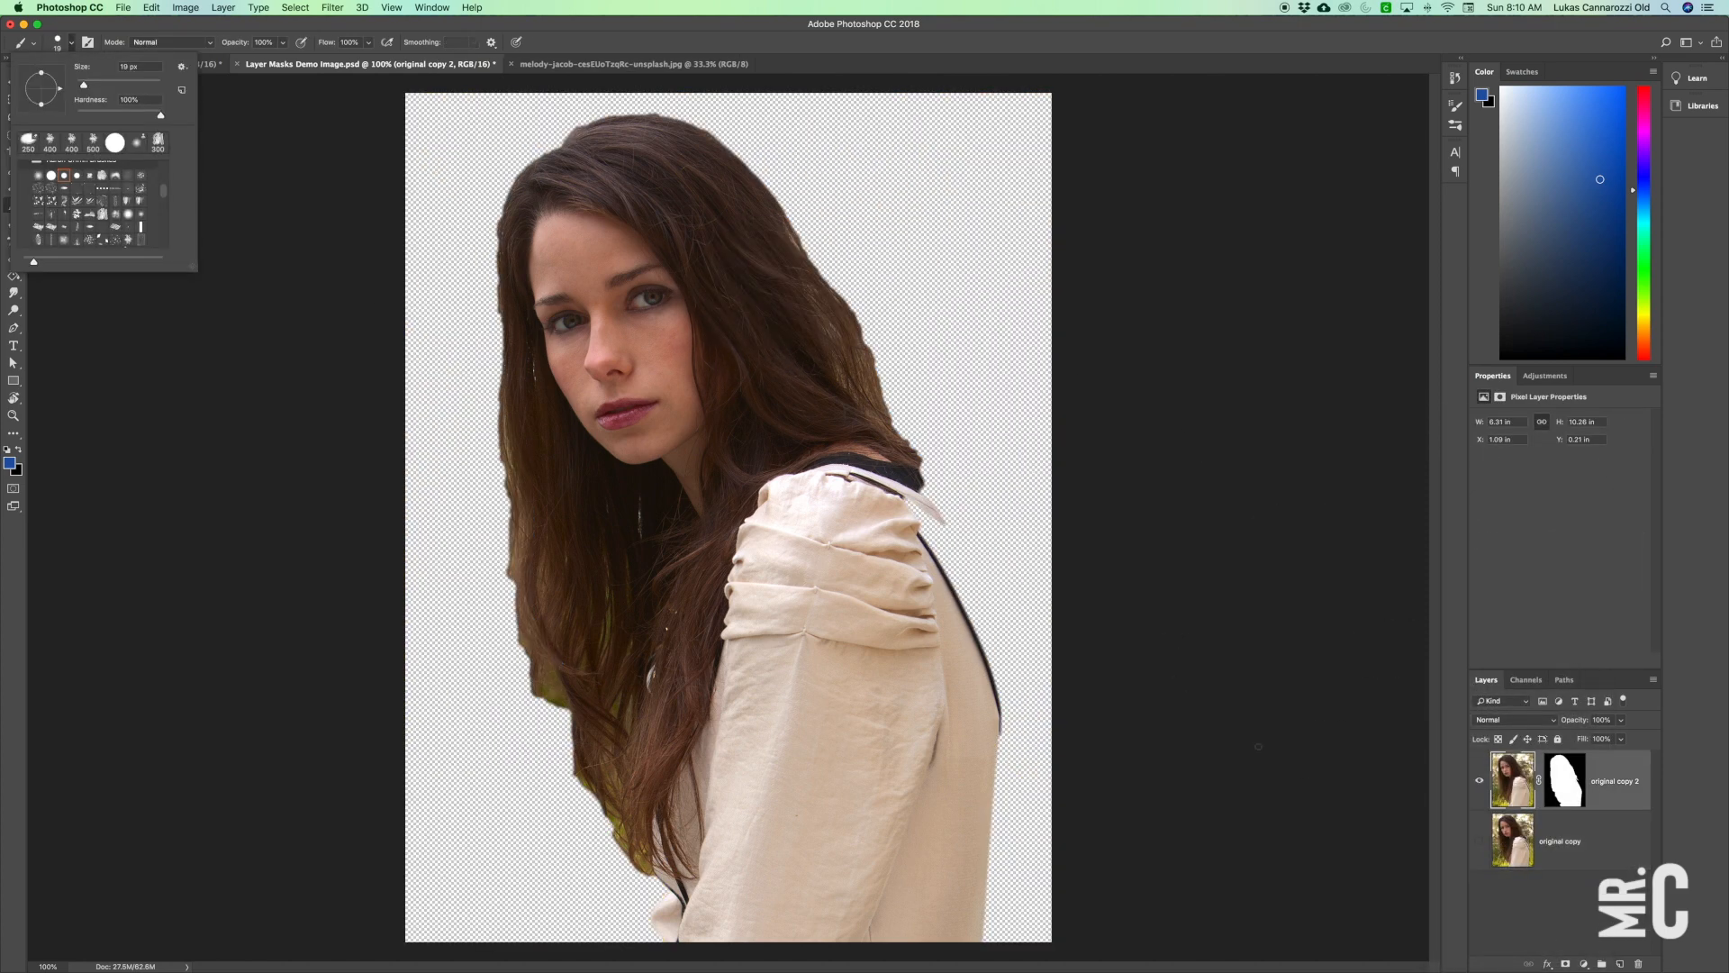
Paint the layer mask white along the shoulder and back straps to reveal them, and black beside the lower hair to hide background.
click(1567, 789)
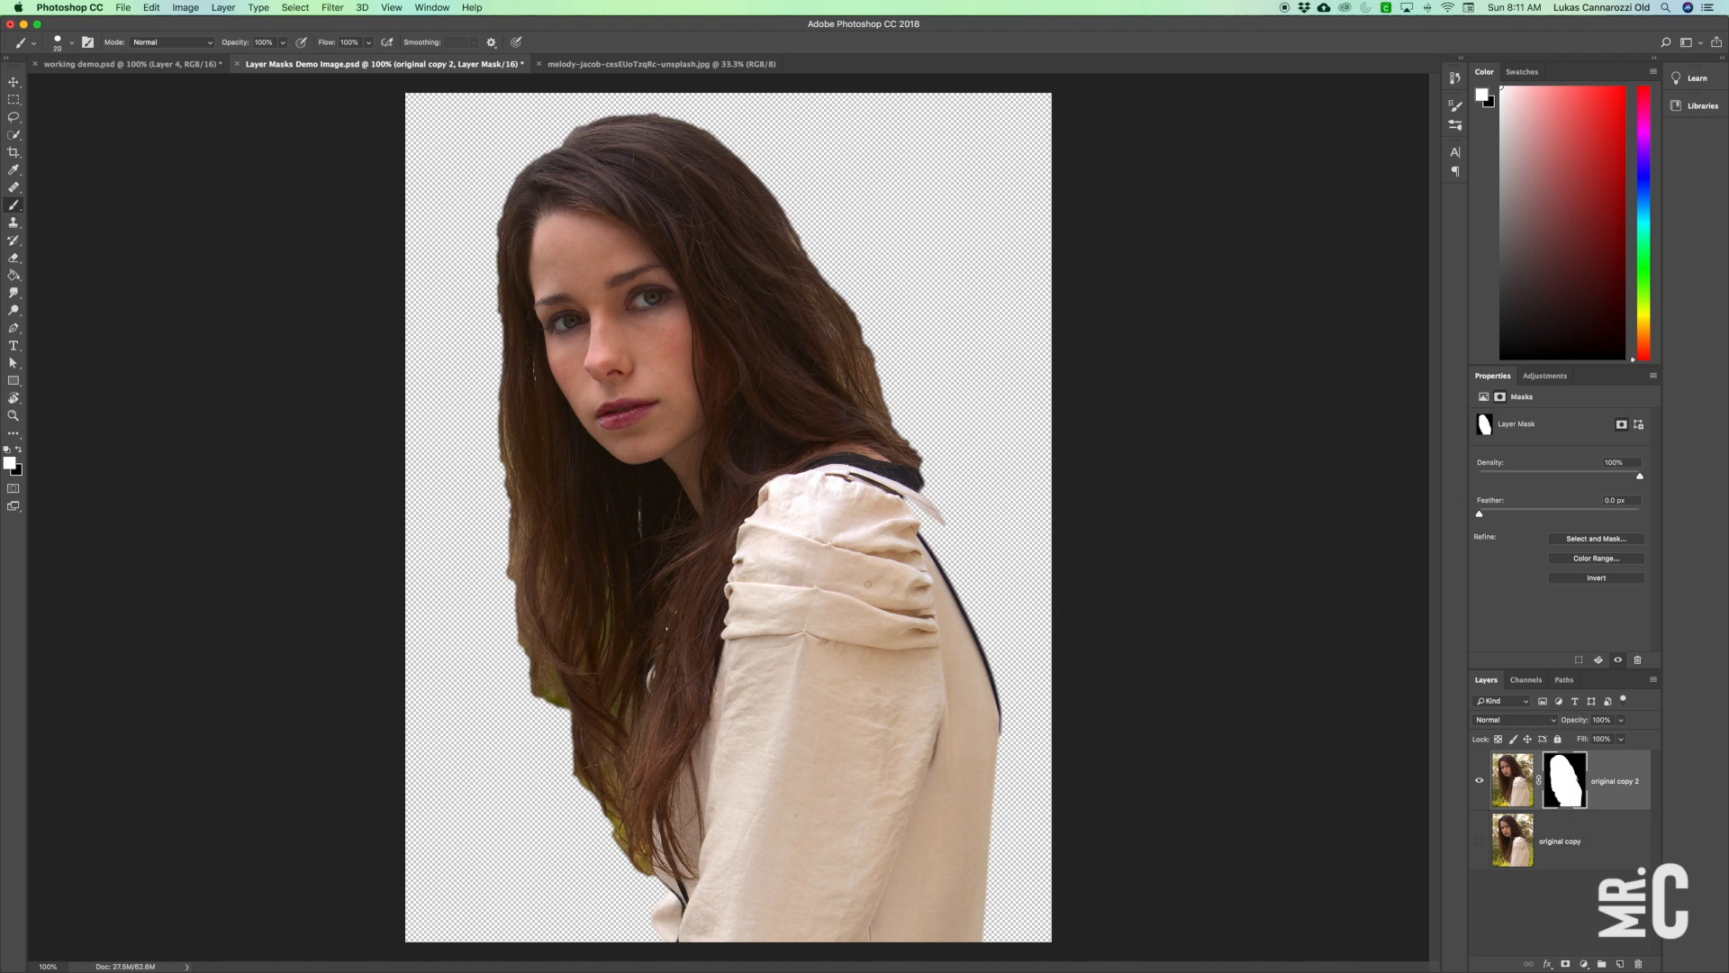
mouse_move(892, 502)
mouse_down()
mouse_move(943, 546)
mouse_move(987, 746)
mouse_up()
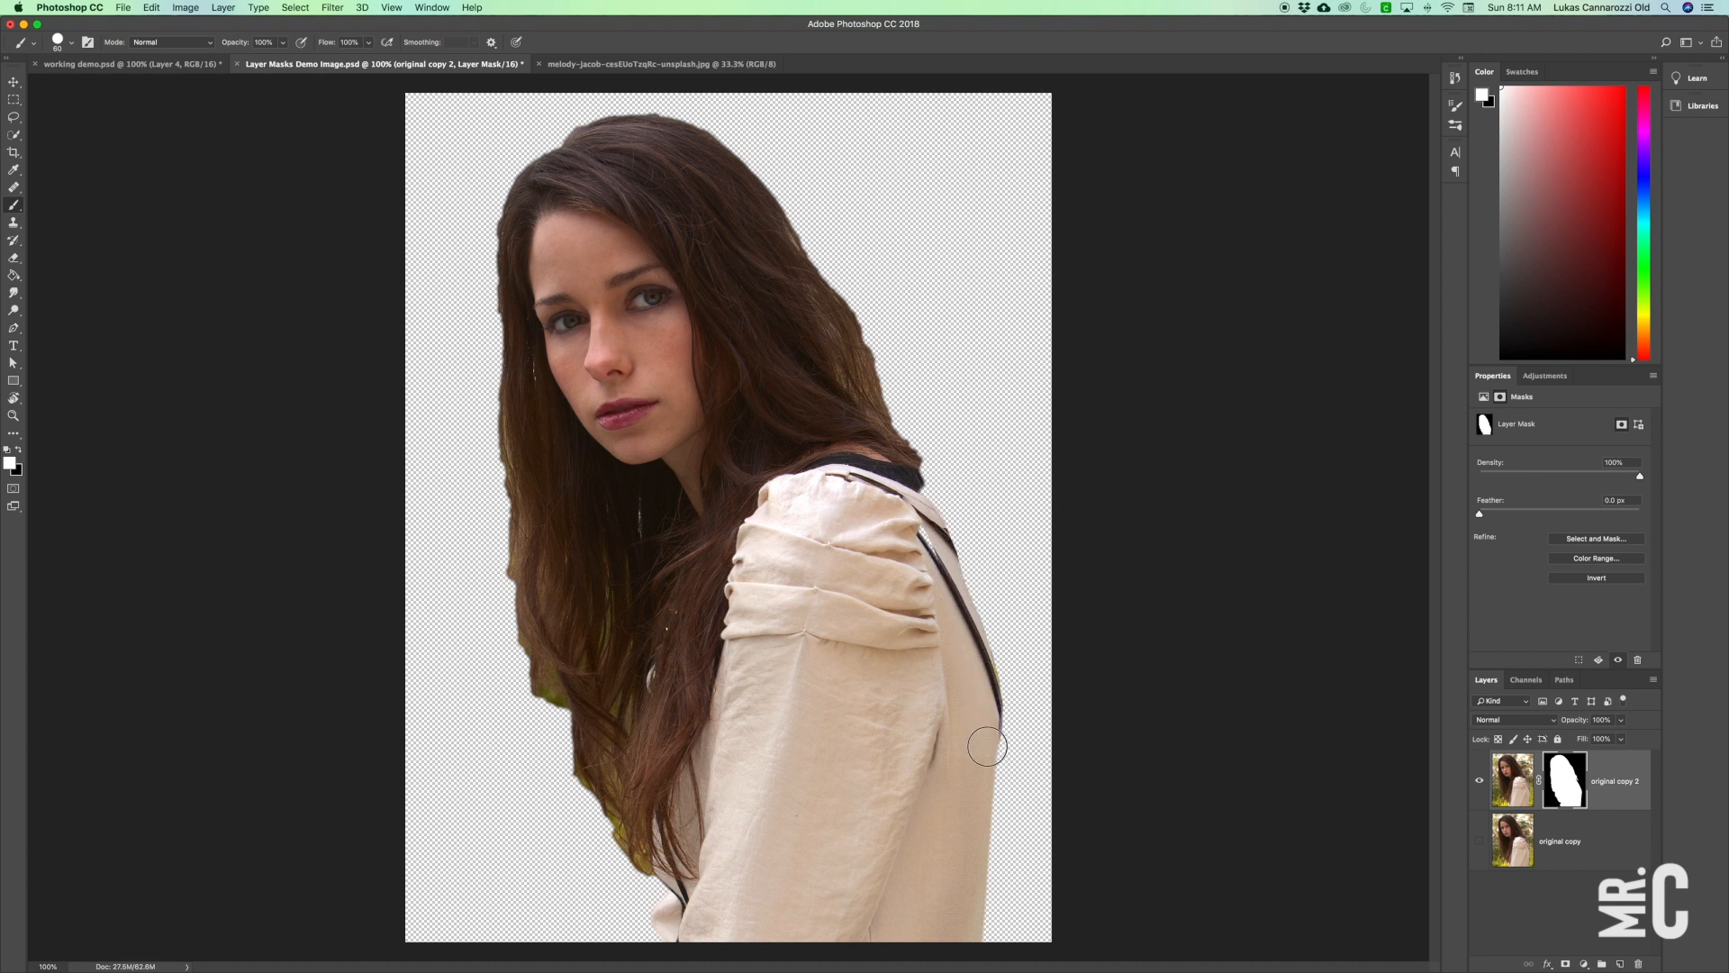
drag(906, 522, 929, 549)
key(x)
drag(559, 716, 549, 689)
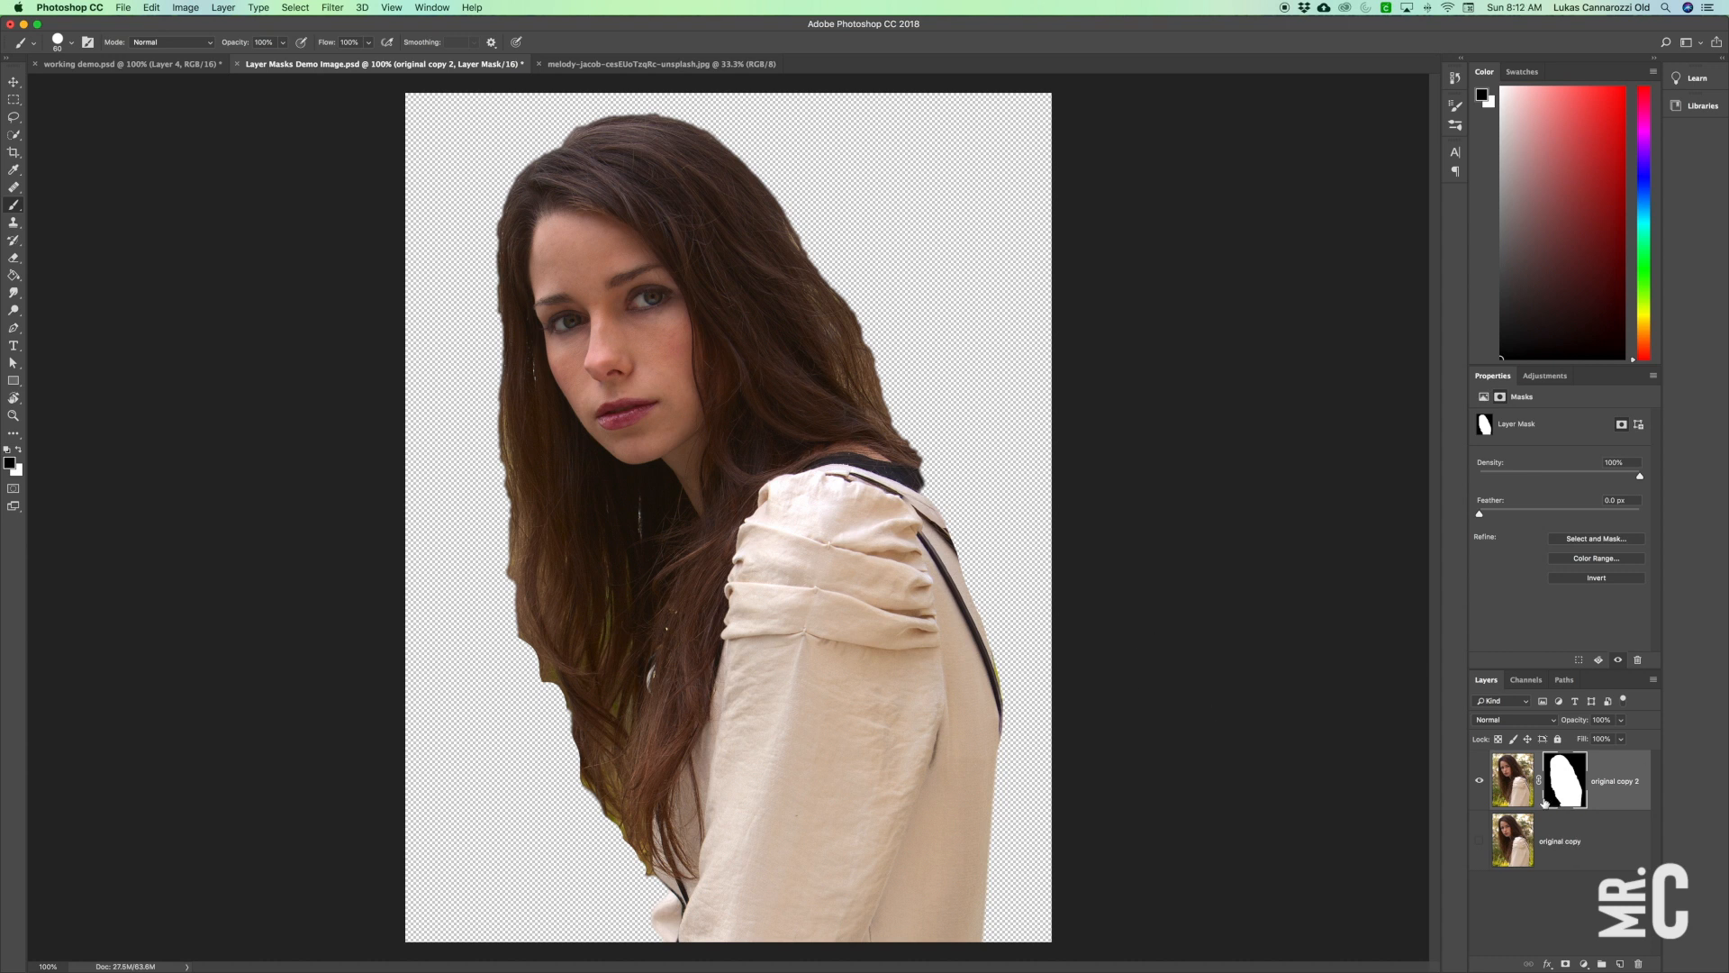
Try painting black across the sleeve on the layer image instead of its mask, and undo the strokes.
click(1506, 786)
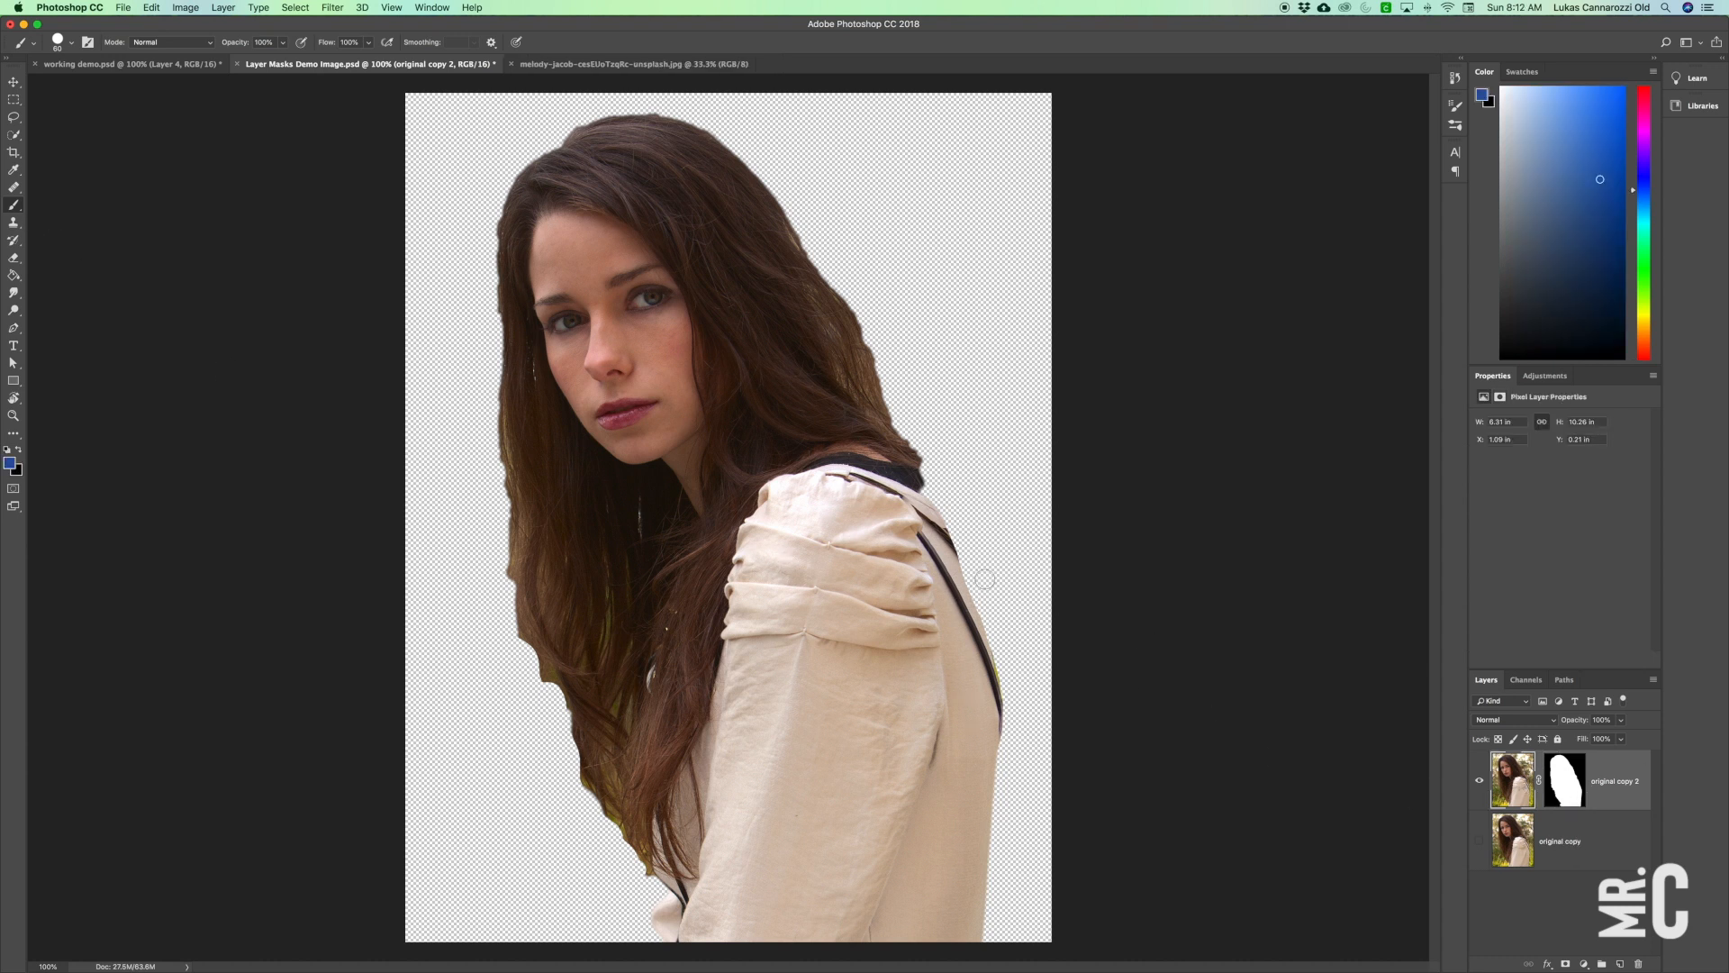
click(7, 448)
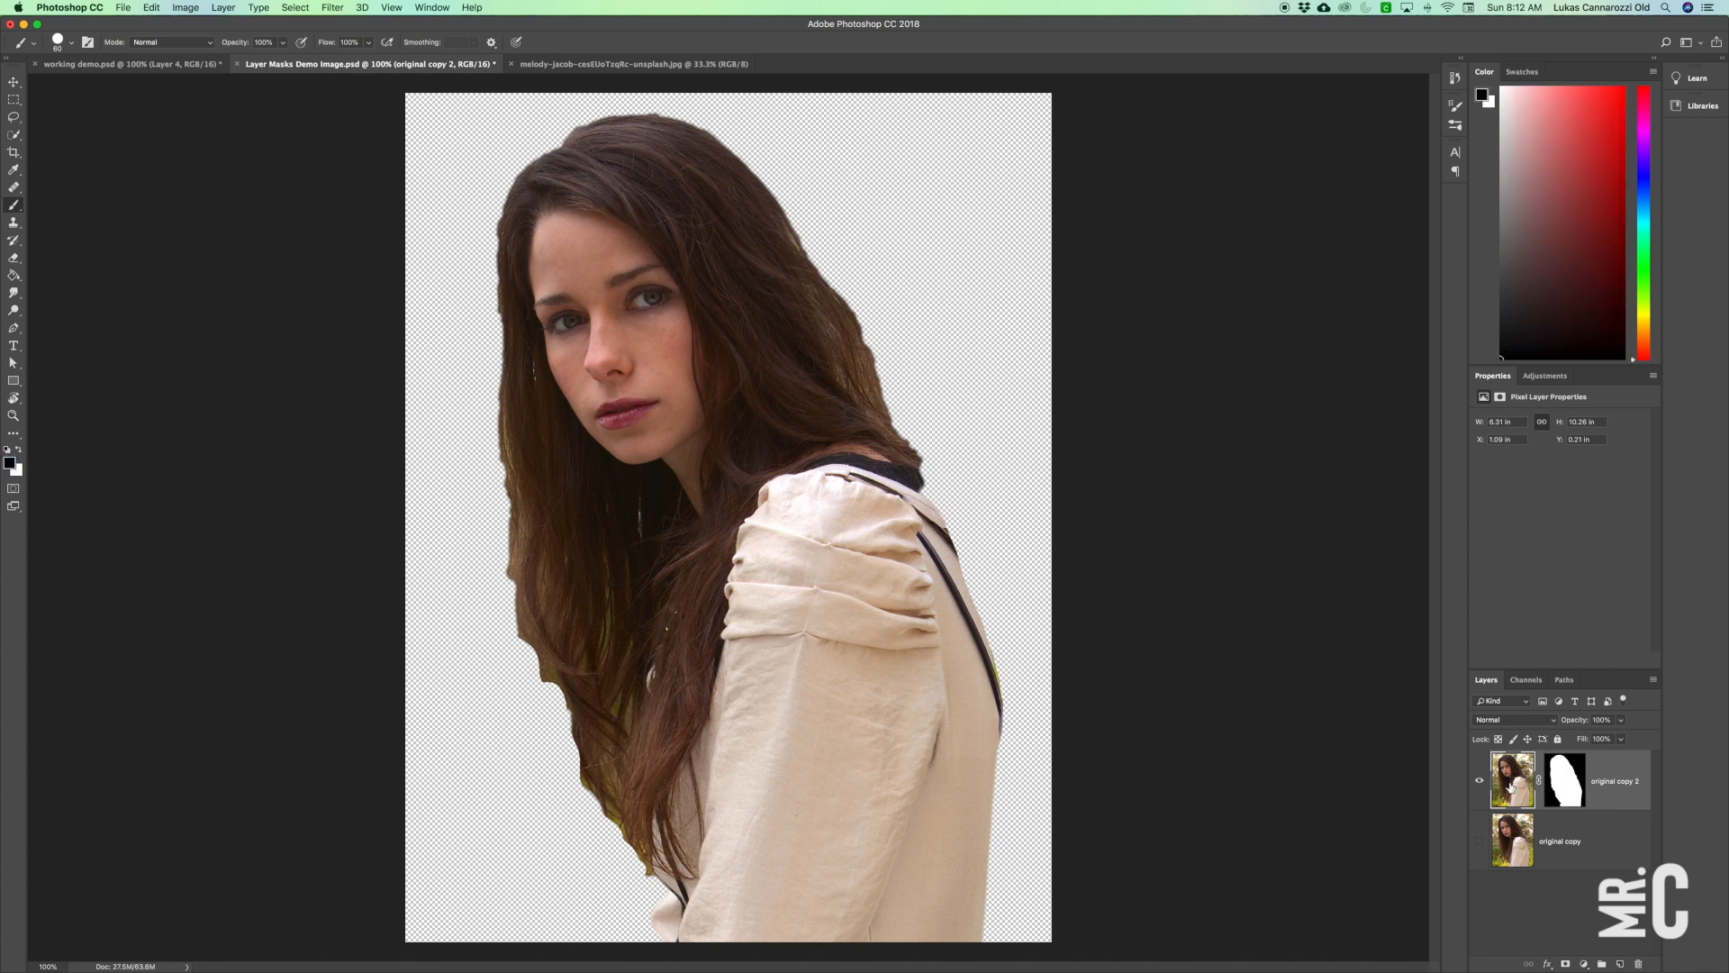
mouse_move(964, 558)
mouse_down()
mouse_move(721, 590)
mouse_move(923, 704)
mouse_up()
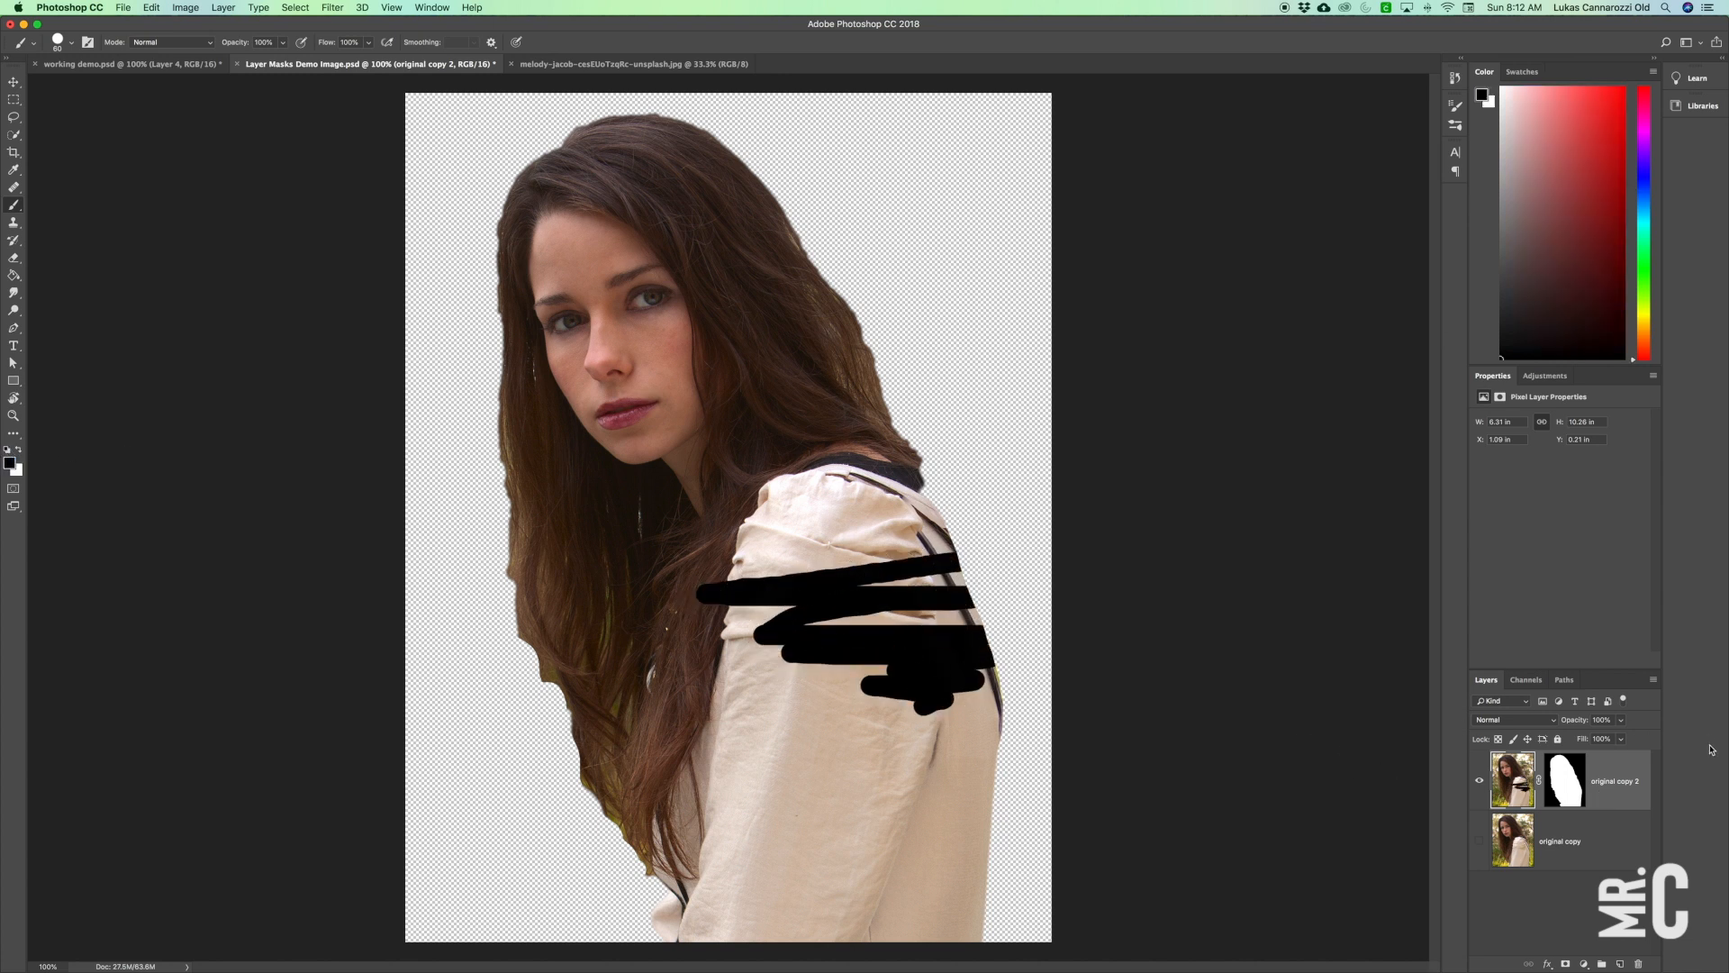
key(super+z)
Try painting black on the layer mask across the sleeve and back edge, and undo it.
click(1561, 797)
mouse_move(992, 602)
mouse_down()
mouse_move(880, 591)
mouse_move(926, 607)
mouse_move(910, 648)
mouse_up()
key(super+z)
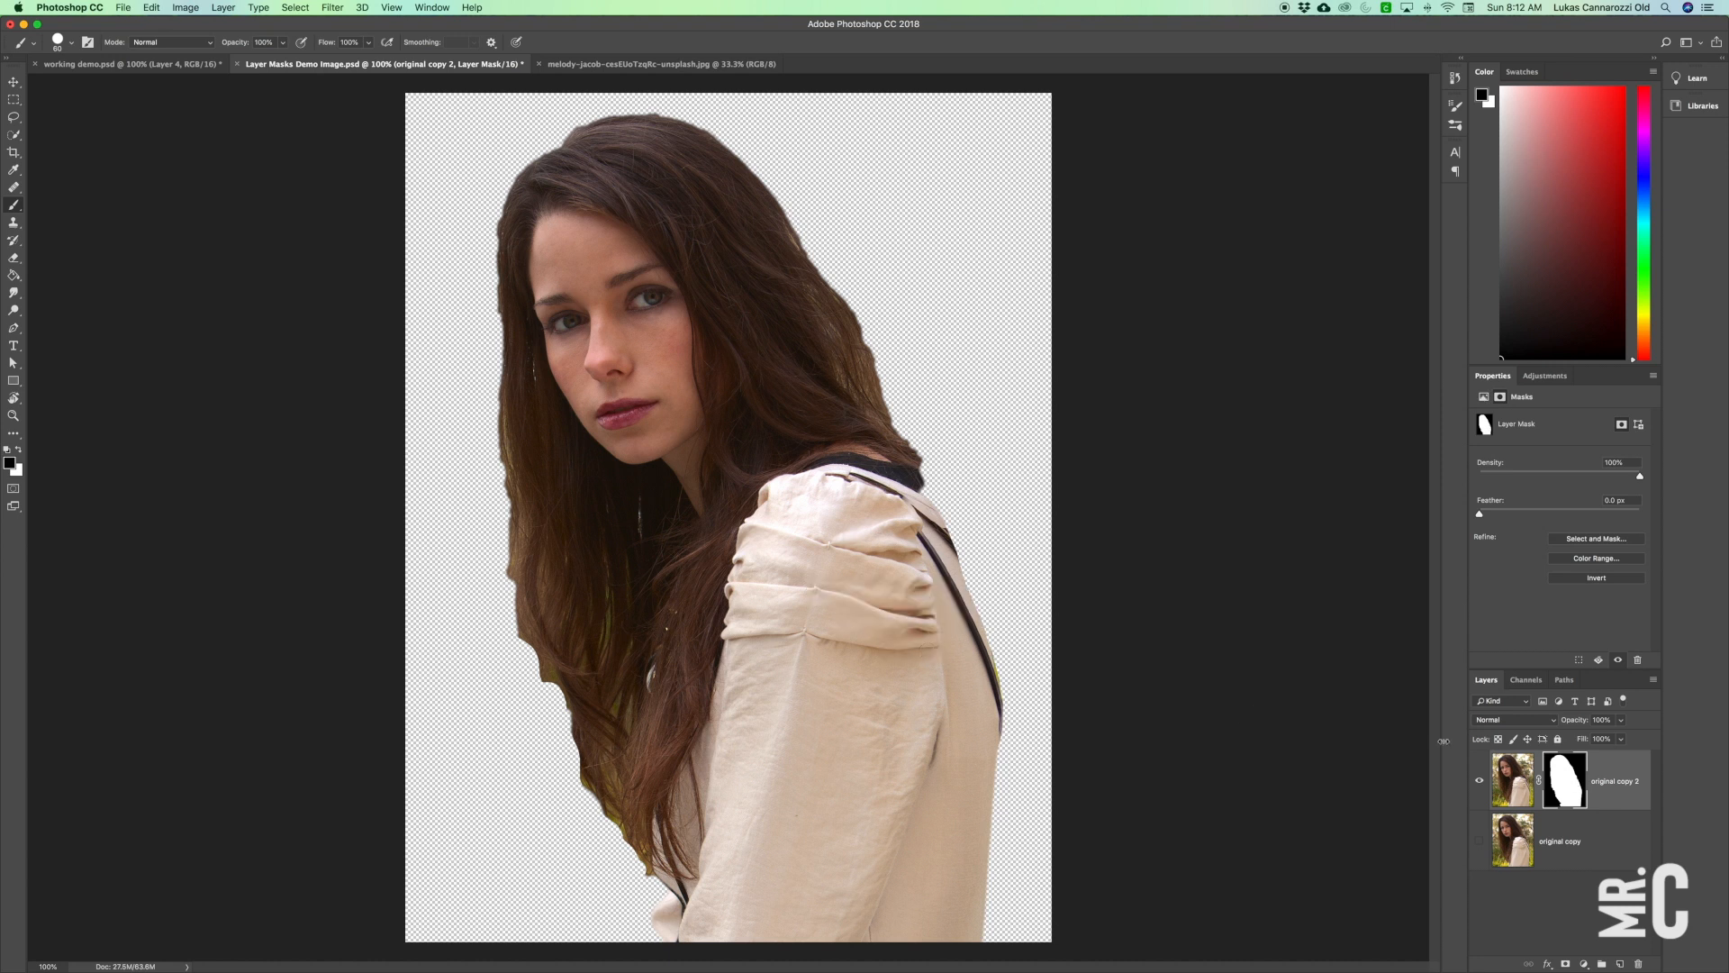
mouse_move(1000, 576)
mouse_down()
mouse_move(871, 576)
mouse_move(939, 563)
mouse_move(968, 617)
mouse_move(941, 568)
mouse_up()
Target the layer mask, display its red overlay and make the original copy layer visible underneath.
key(x)
click(1513, 780)
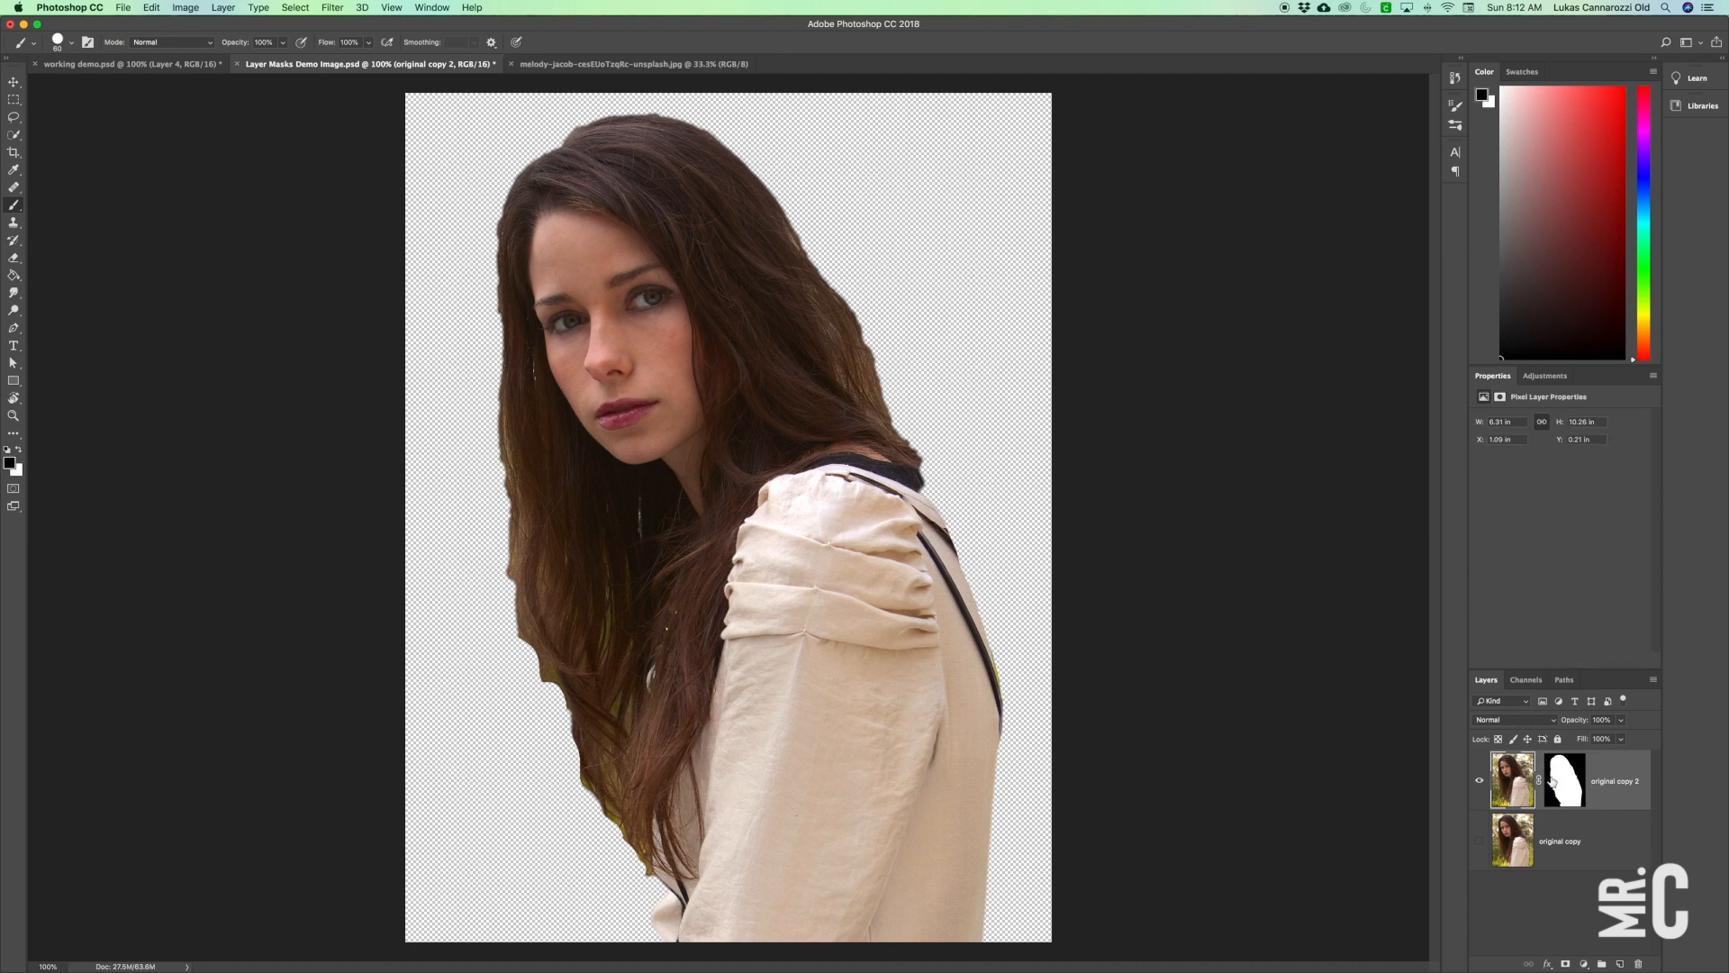
click(1563, 783)
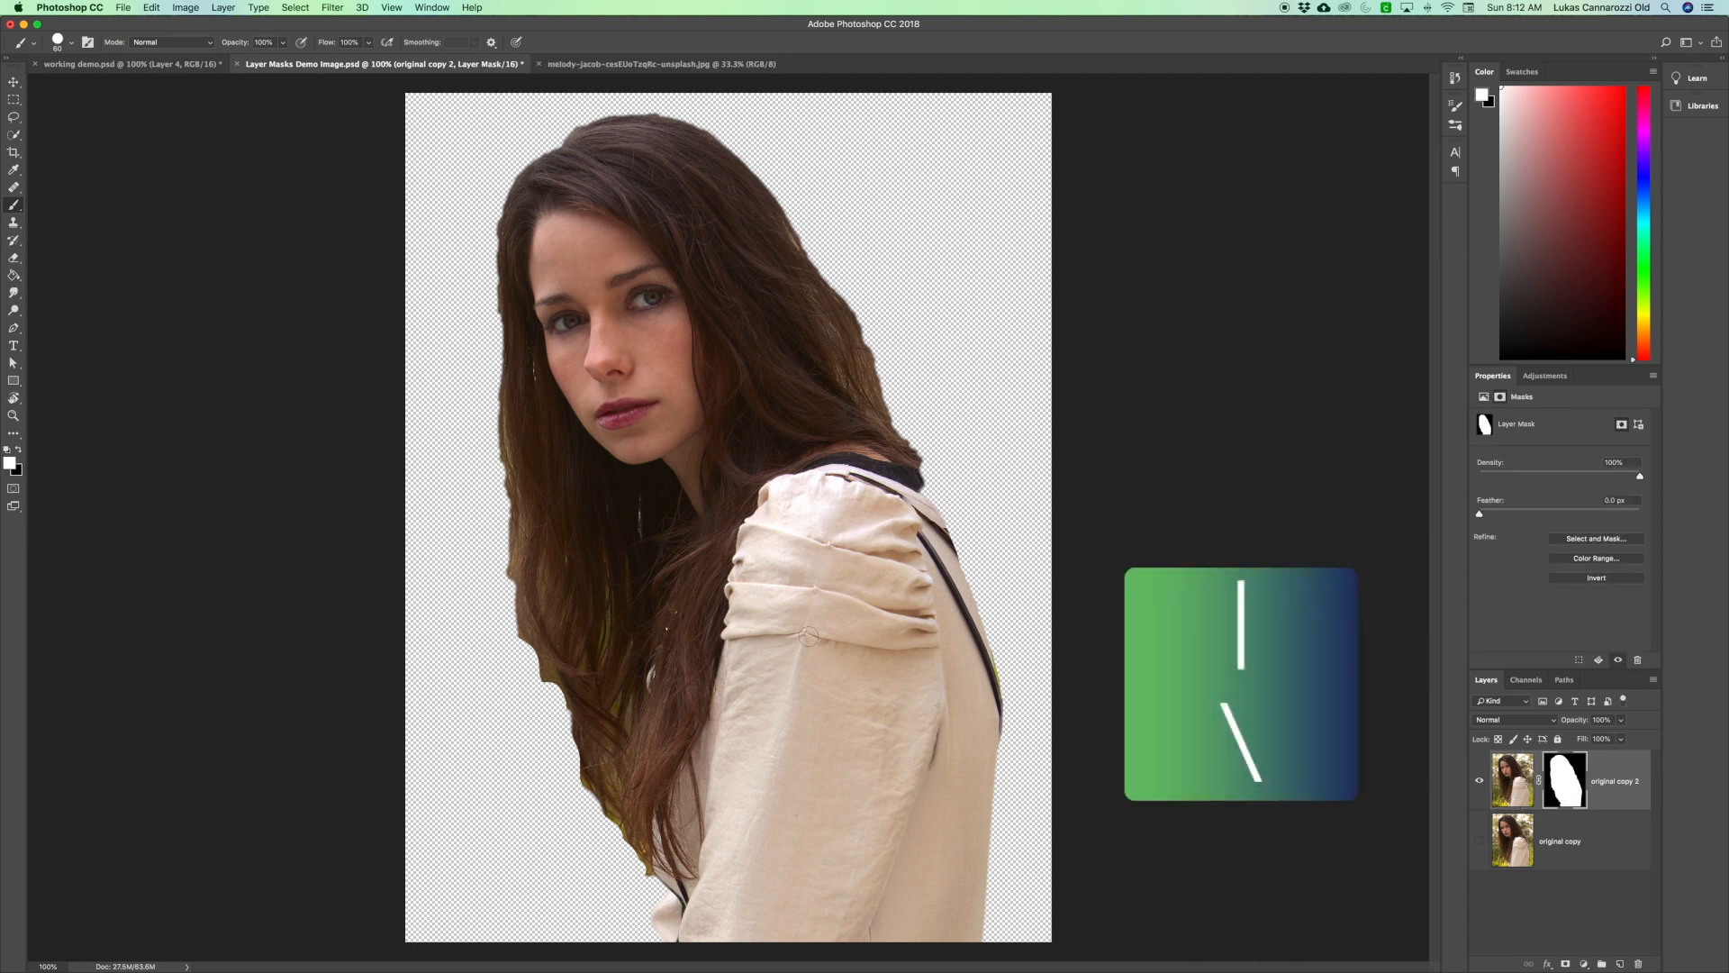
key(x)
key(backslash)
key(backslash)
key(backslash)
key(backslash)
key(backslash)
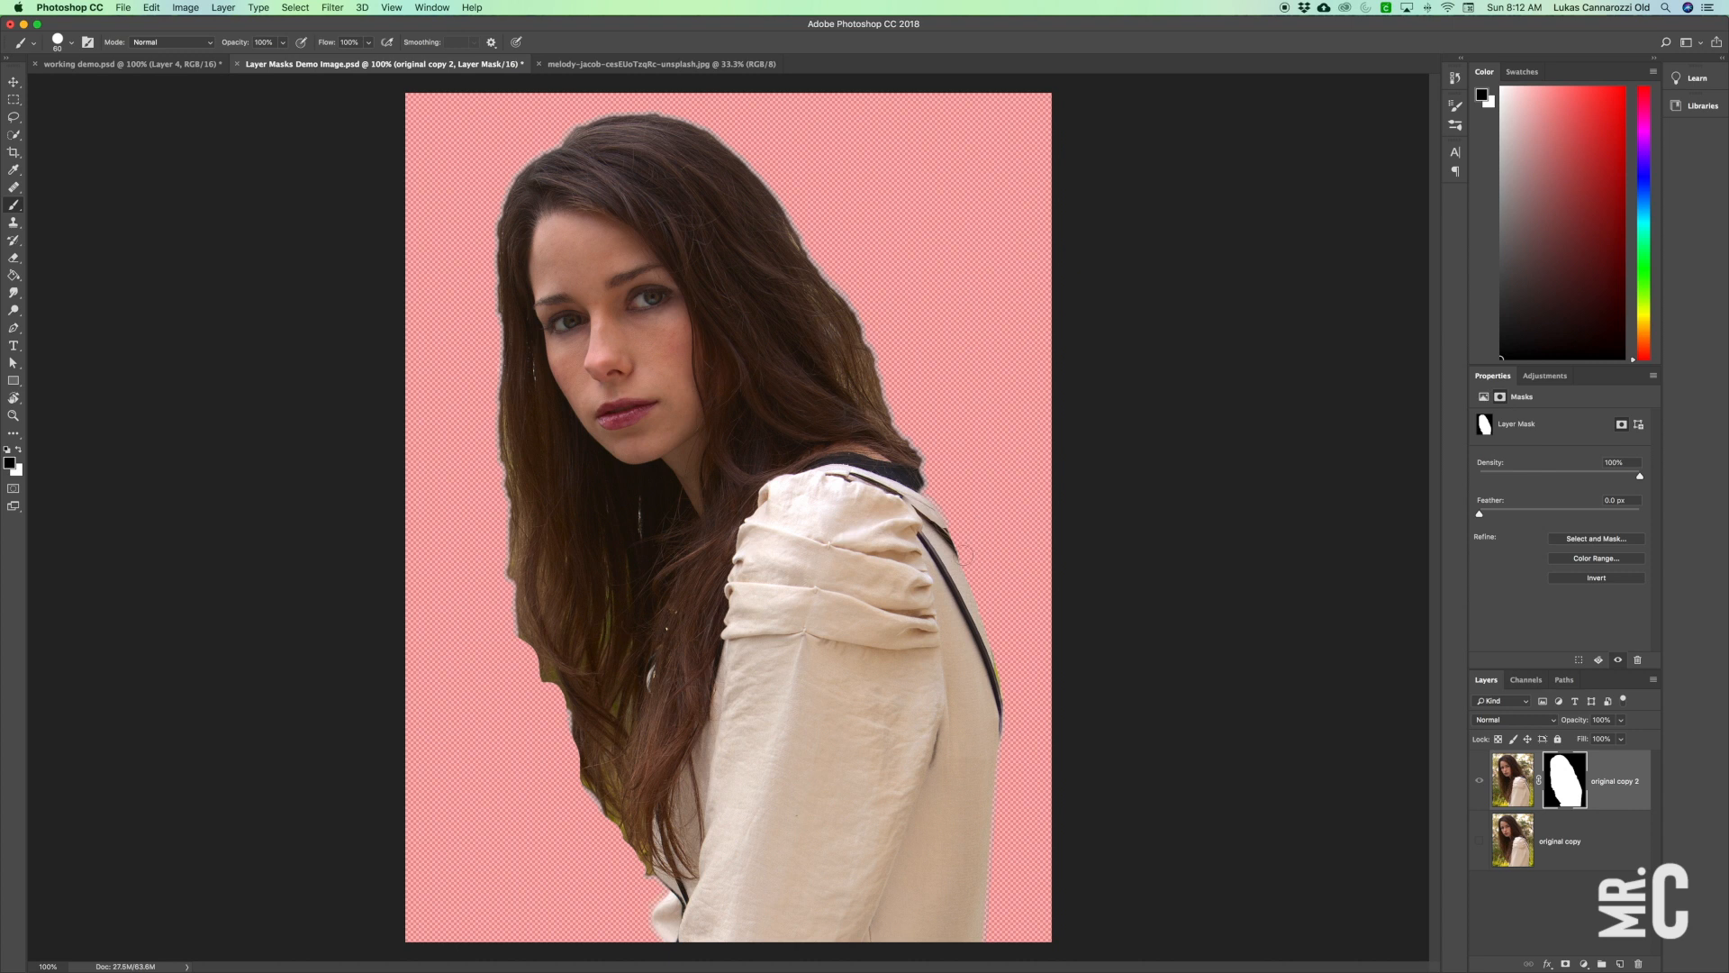
key(backslash)
click(1479, 842)
key(backslash)
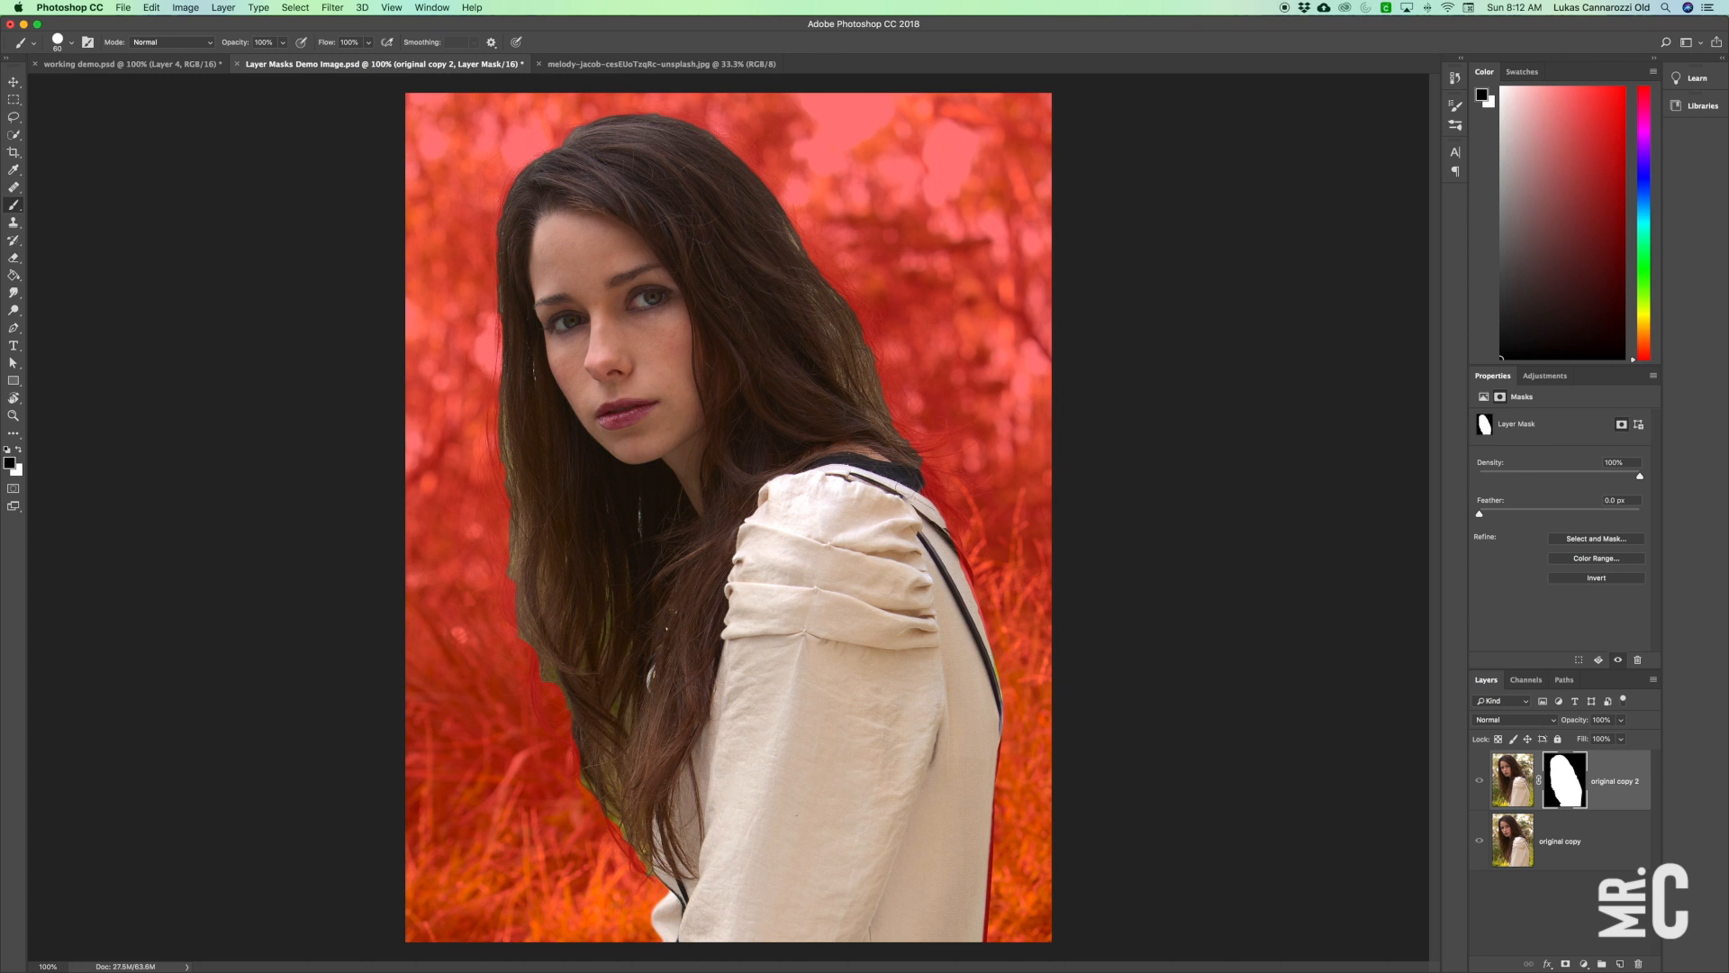
Paint the mask white along the dress's back edge to reveal it, and black to trim the overspill near the lower edge.
key(x)
mouse_move(937, 510)
mouse_down()
mouse_move(993, 716)
mouse_move(967, 929)
mouse_up()
key(bracketleft)
key(bracketleft)
key(bracketleft)
key(x)
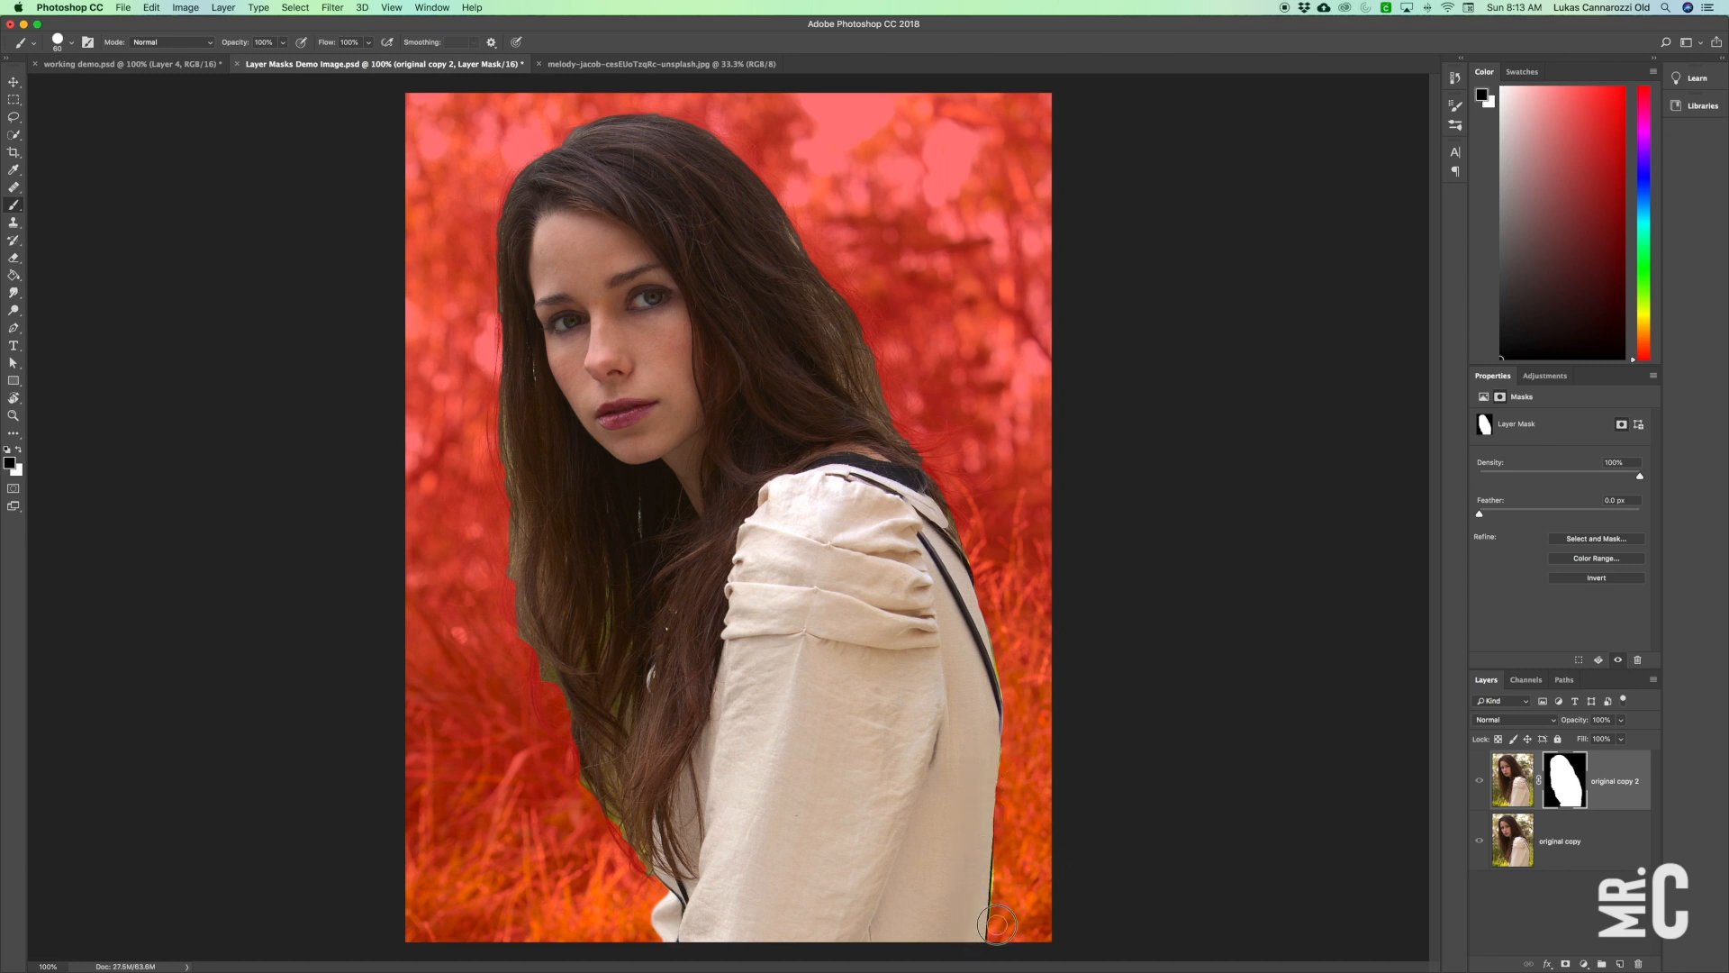
drag(999, 913, 1003, 859)
Turn off the red mask overlay and hide the original copy layer.
key(backslash)
key(x)
click(1484, 843)
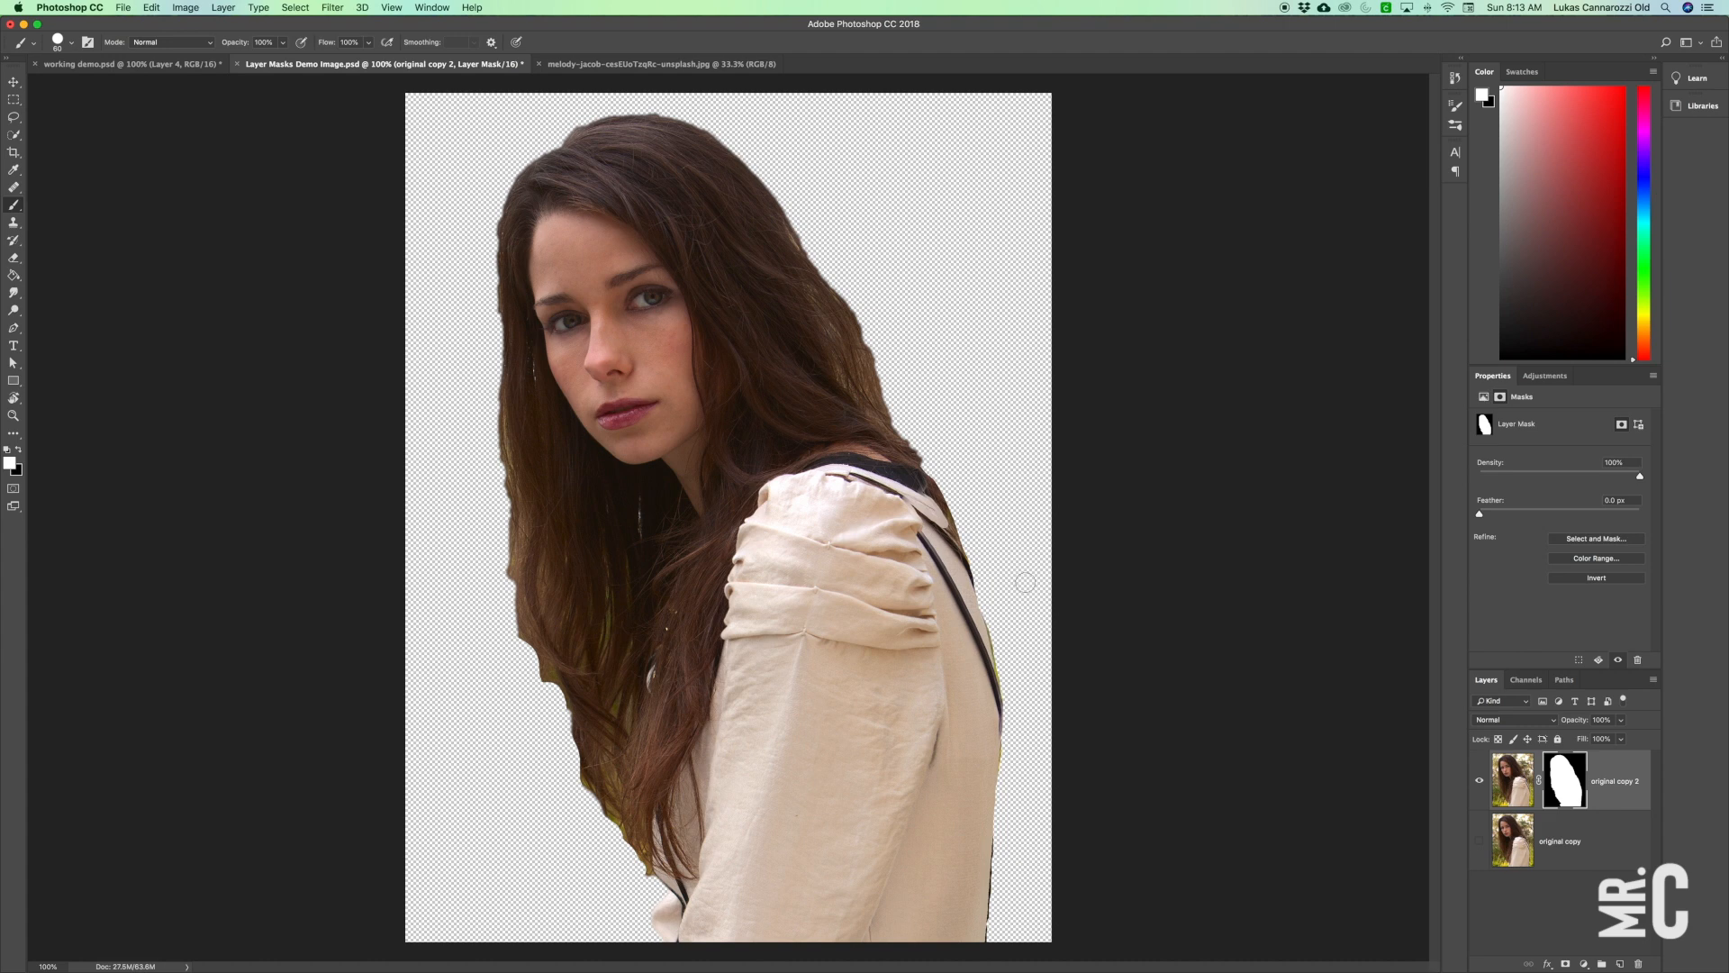
key(backslash)
key(x)
key(backslash)
key(x)
key(backslash)
key(x)
key(backslash)
key(x)
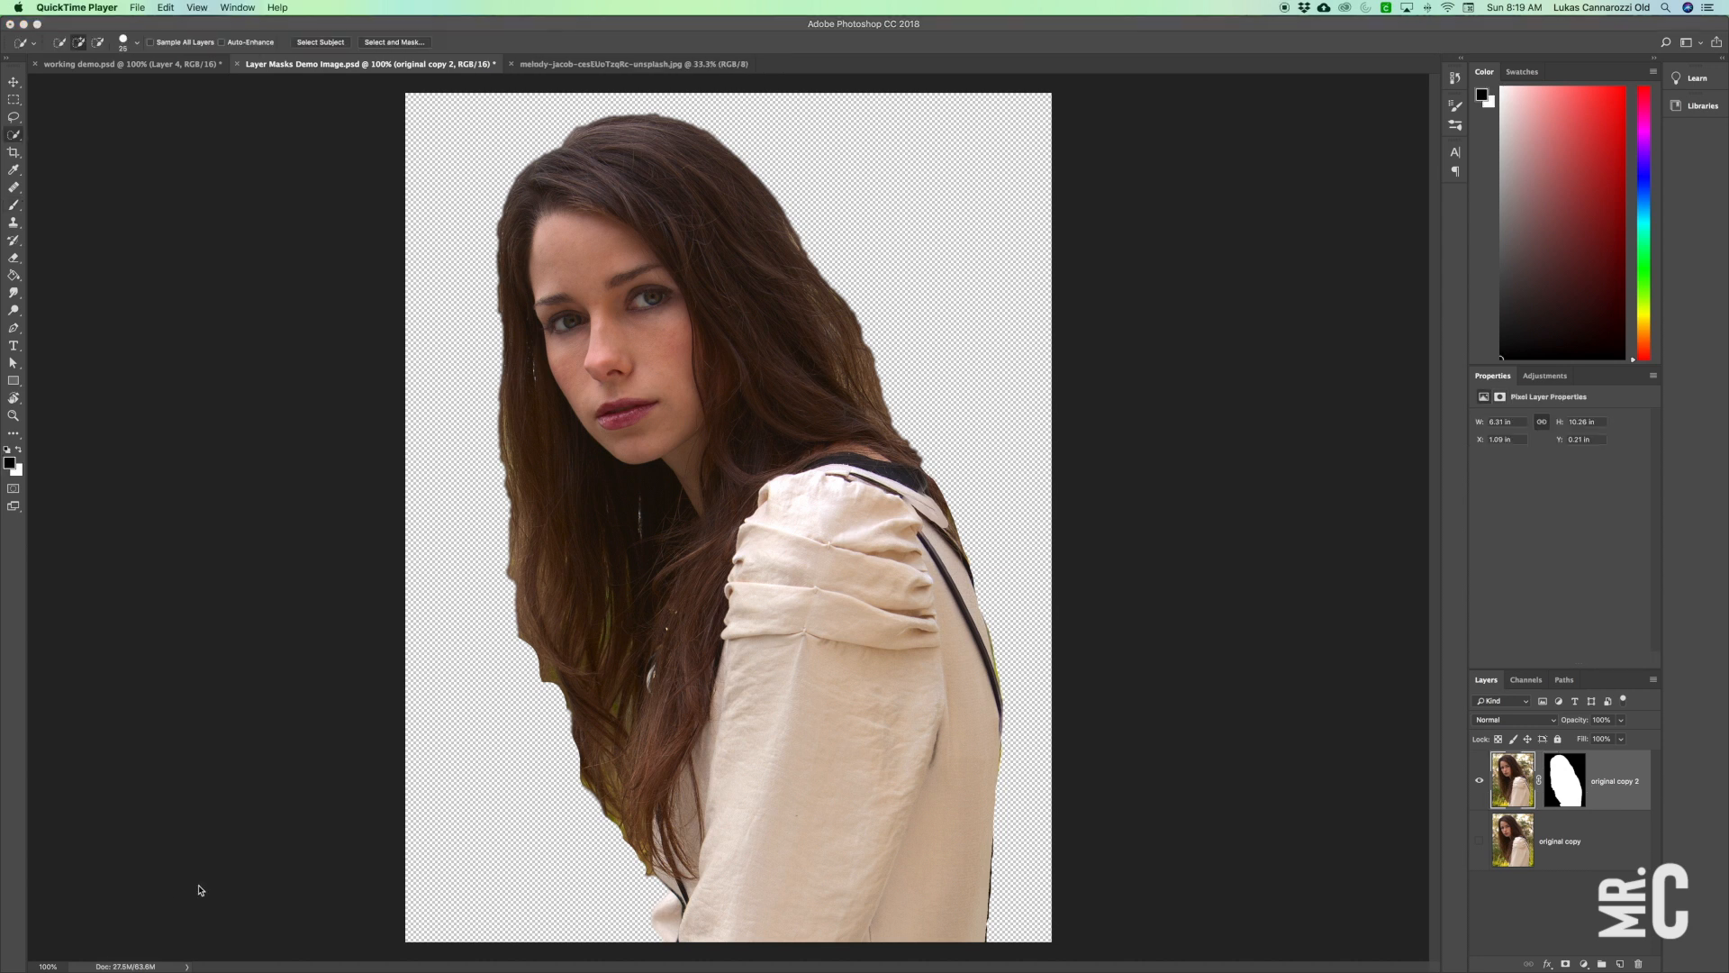
Switch to Finder, close the Downloads window and open the "3. Texture Collage" folder.
click(186, 943)
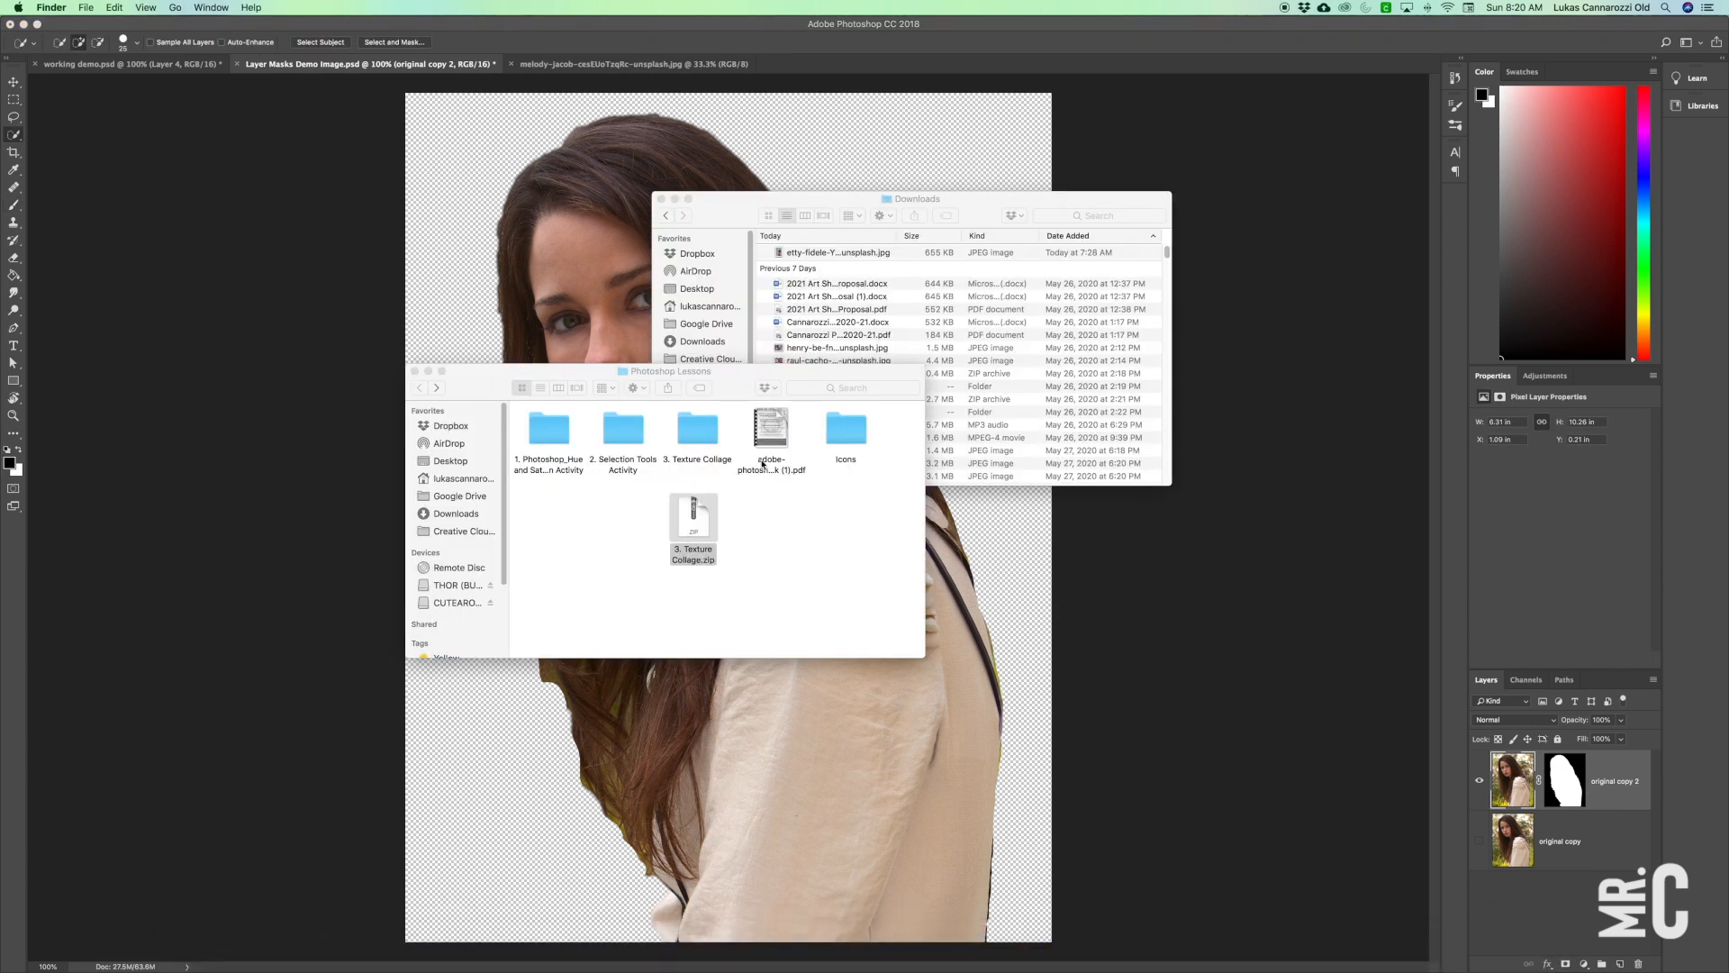
click(662, 199)
double_click(708, 438)
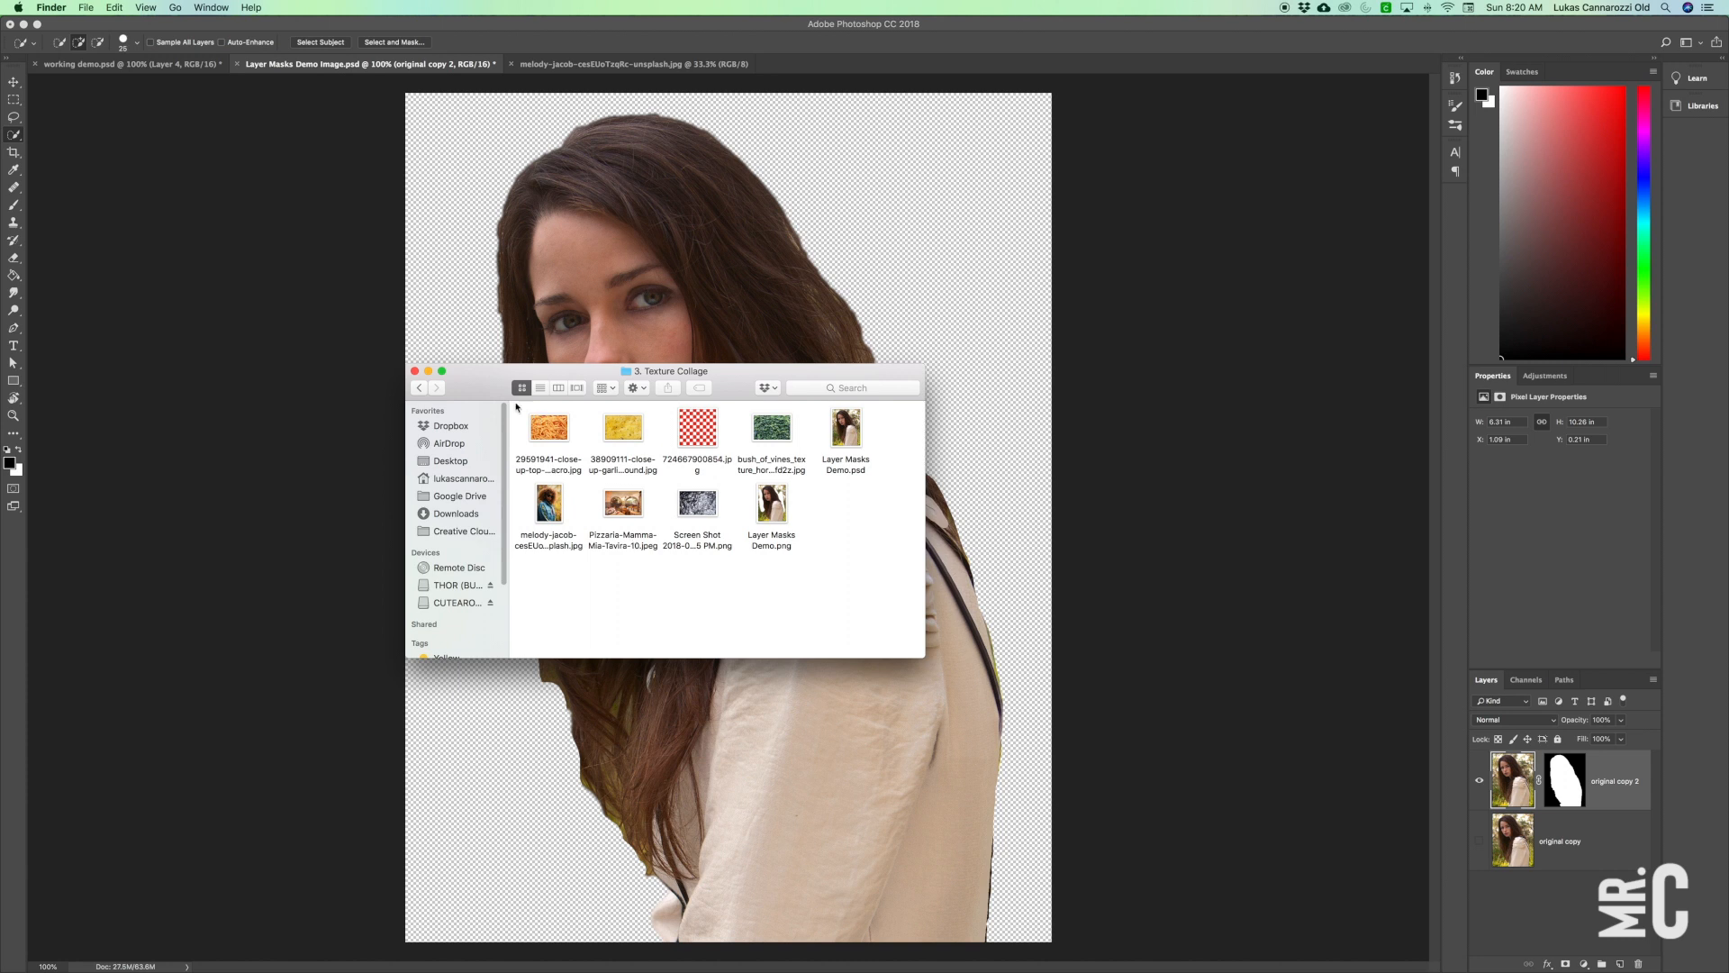
Place the garlic bread texture from the Finder folder into the Photoshop document and enlarge it to cover the woman's face.
drag(506, 393, 1081, 361)
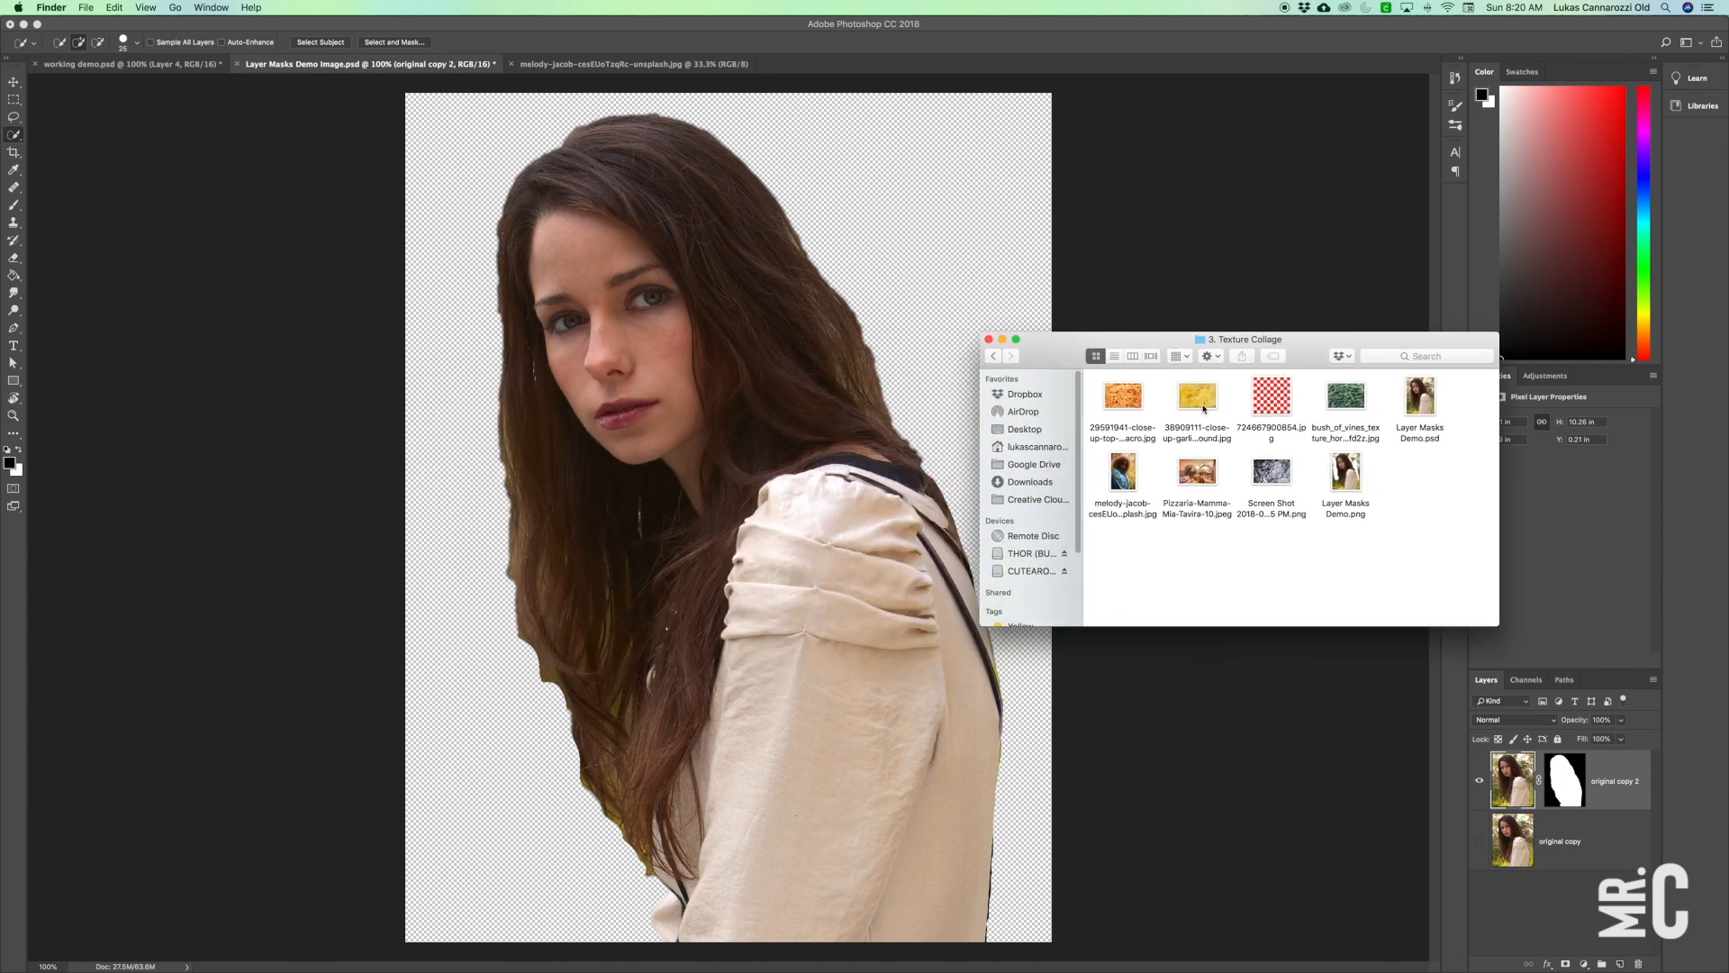
drag(1205, 407, 706, 413)
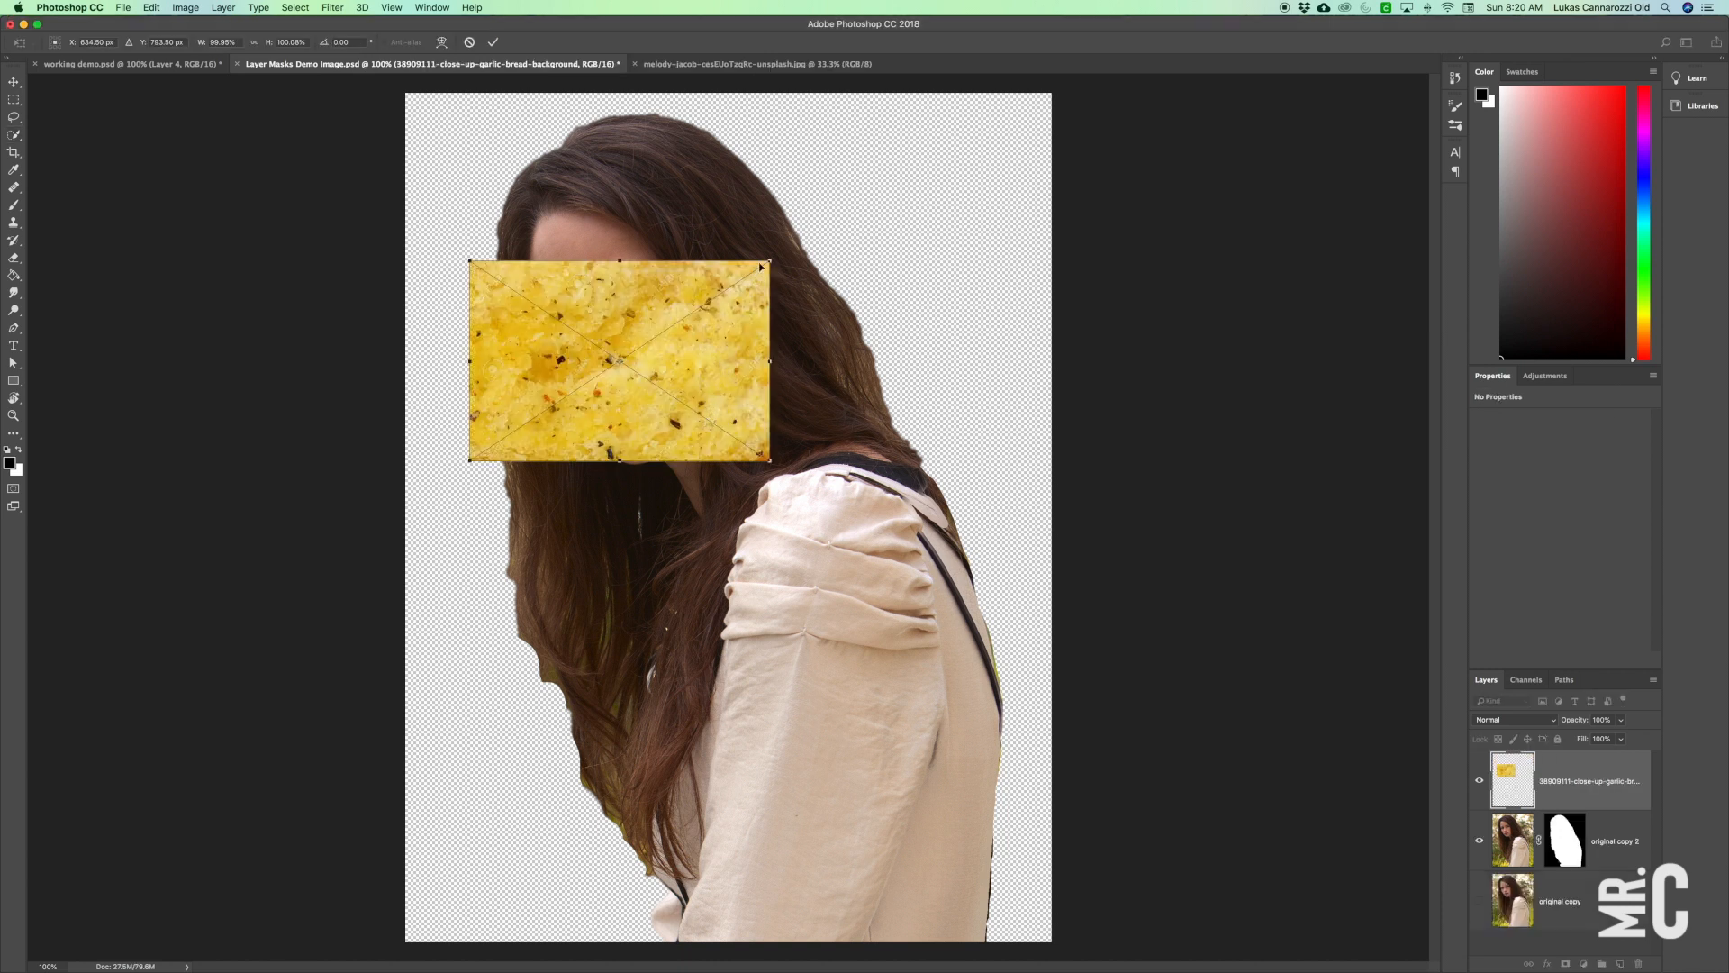
drag(770, 258, 873, 172)
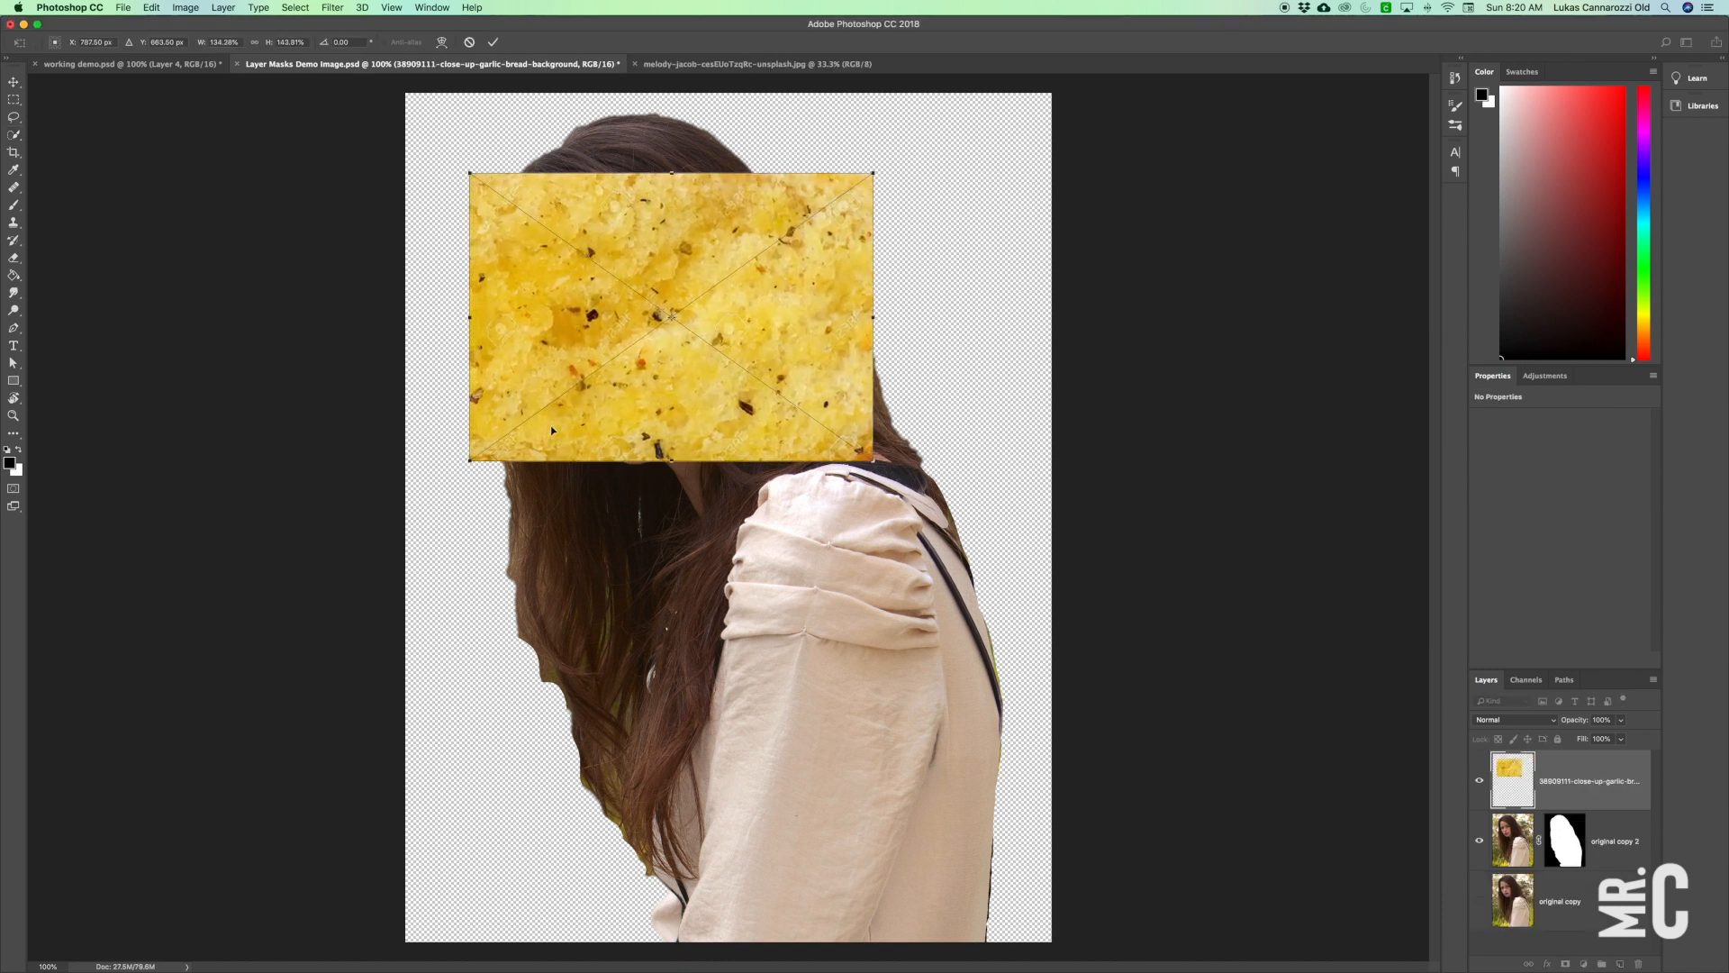
drag(466, 462, 401, 513)
drag(700, 462, 577, 469)
key(Return)
Select the face and neck on original copy 2 with the garlic bread layer hidden, and mask that texture to the selection.
key(w)
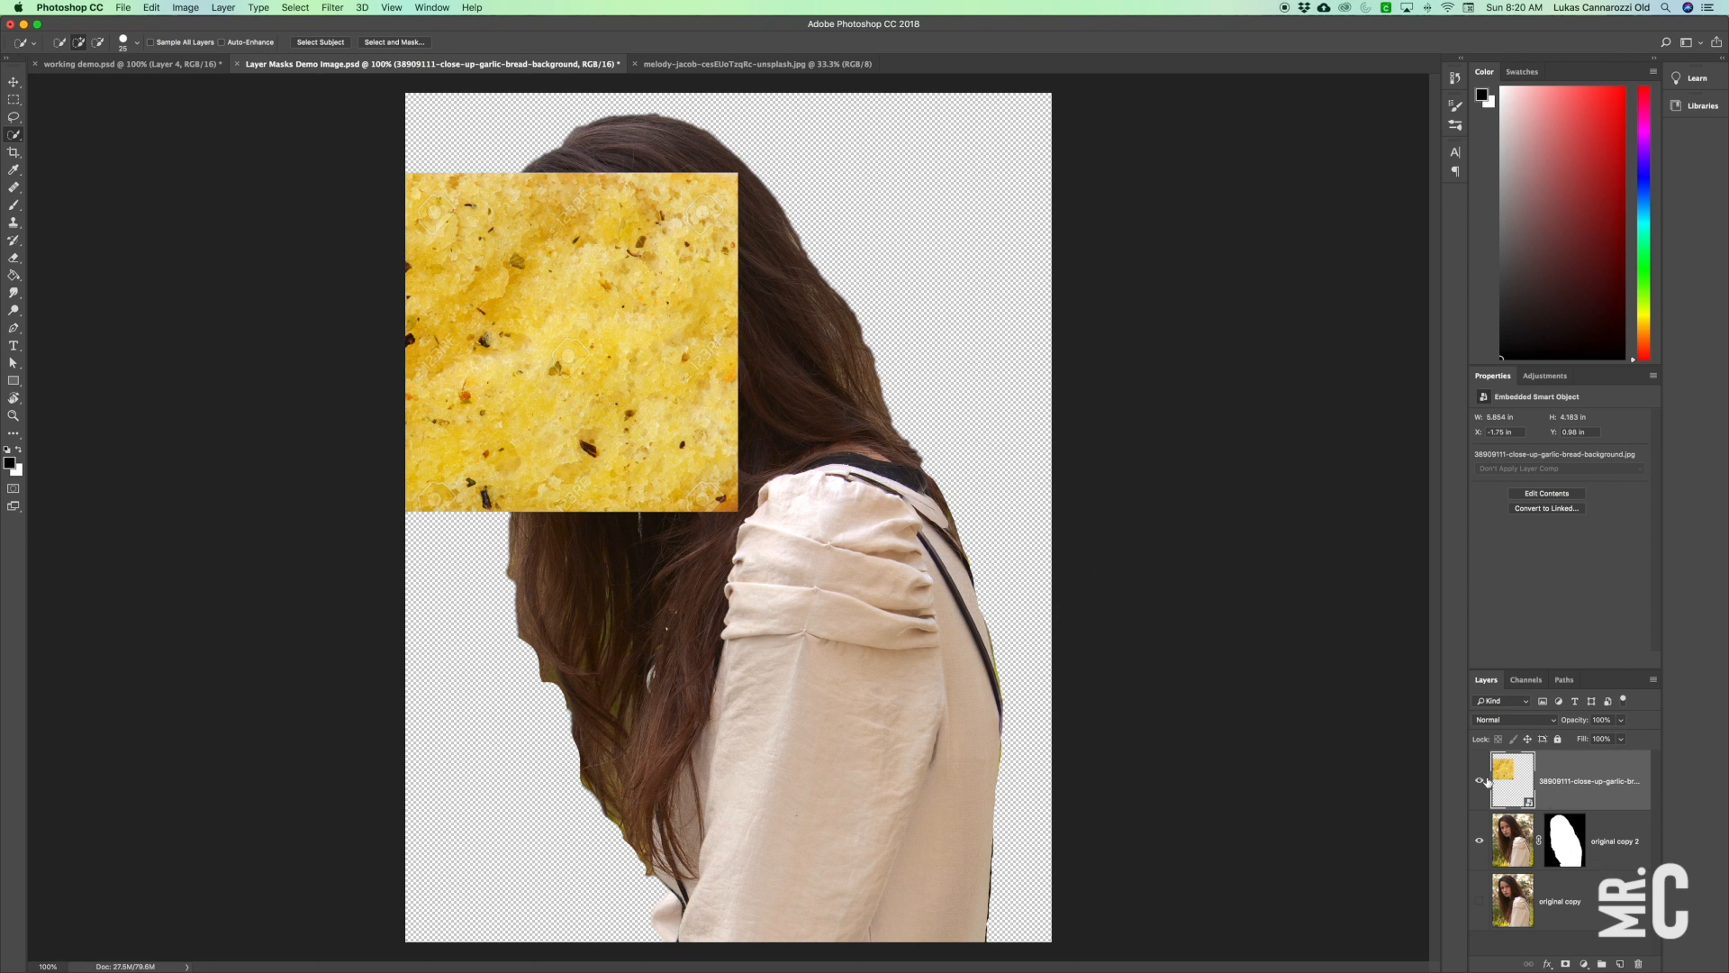
click(1478, 783)
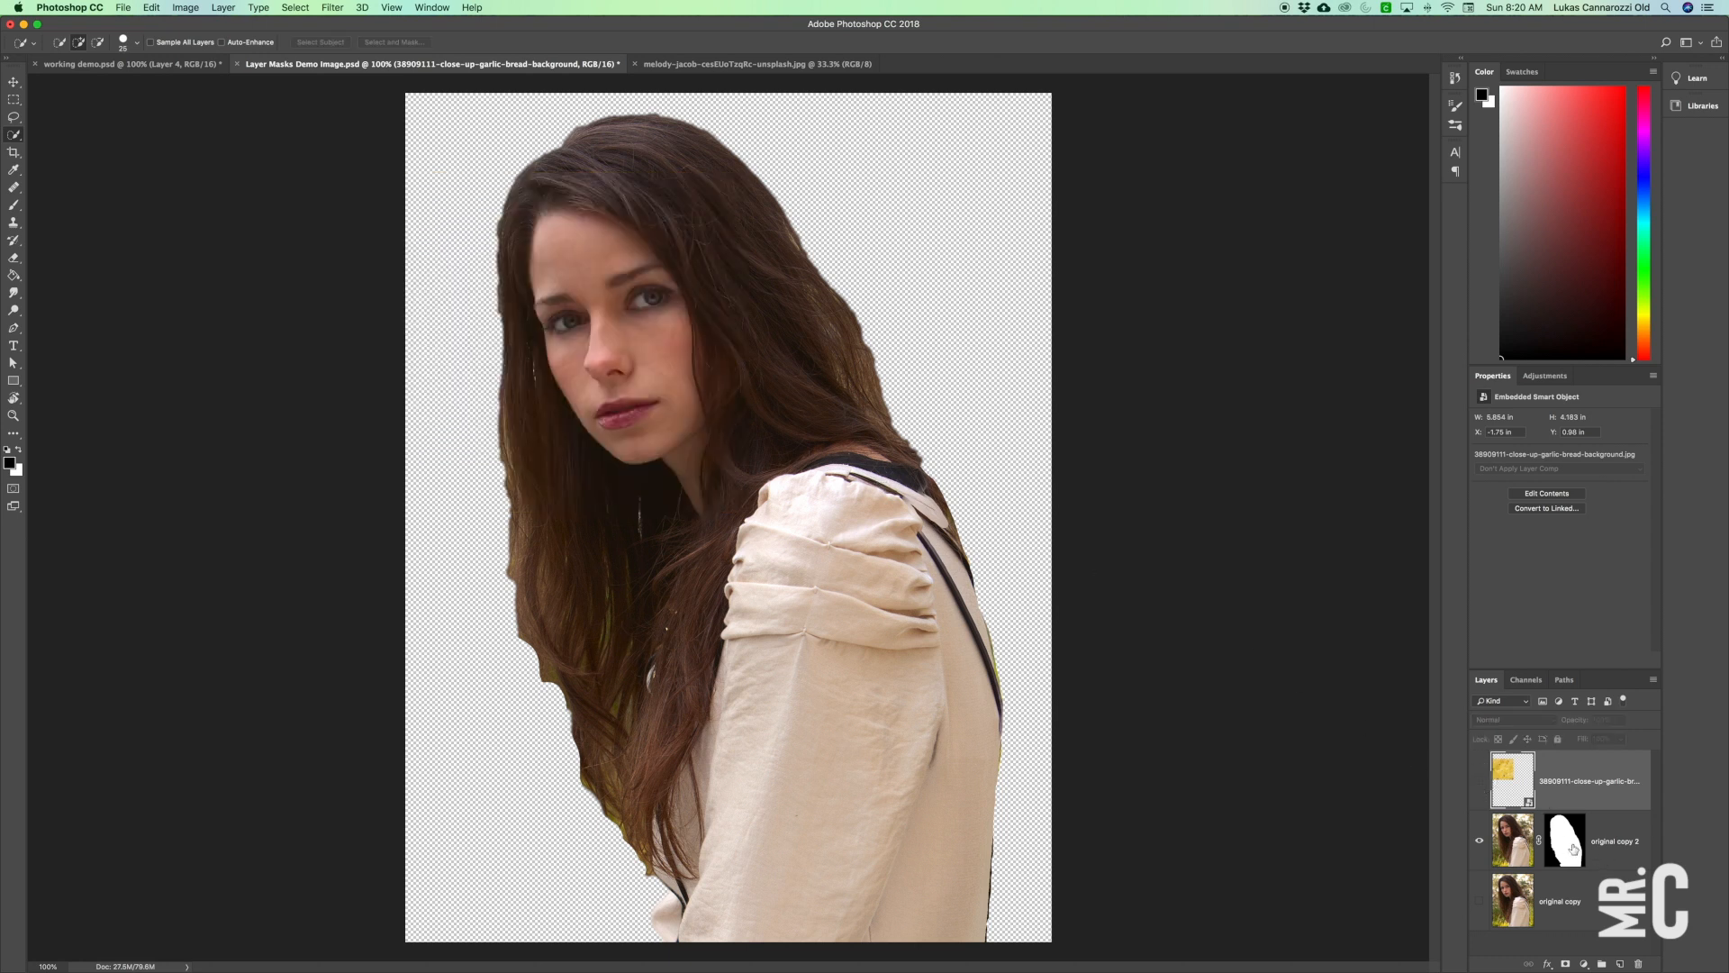
click(1517, 833)
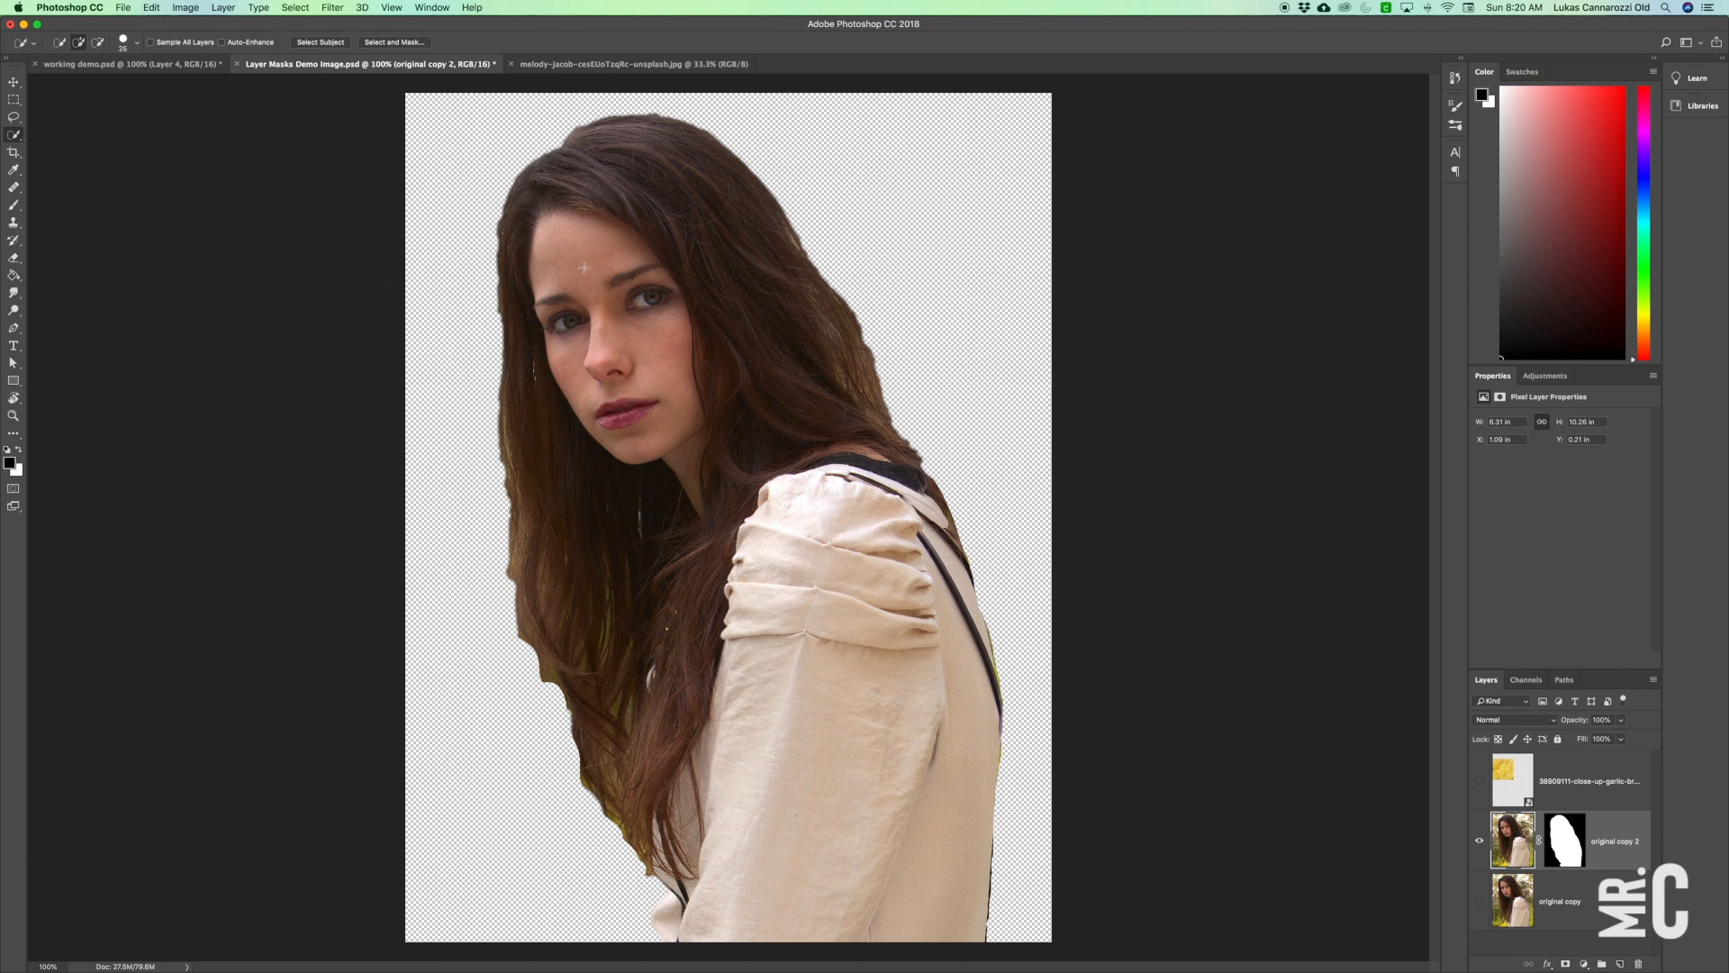
mouse_move(690, 460)
mouse_down()
mouse_move(651, 410)
mouse_move(576, 218)
mouse_move(618, 233)
mouse_up()
drag(690, 485, 699, 507)
click(1479, 782)
click(1513, 780)
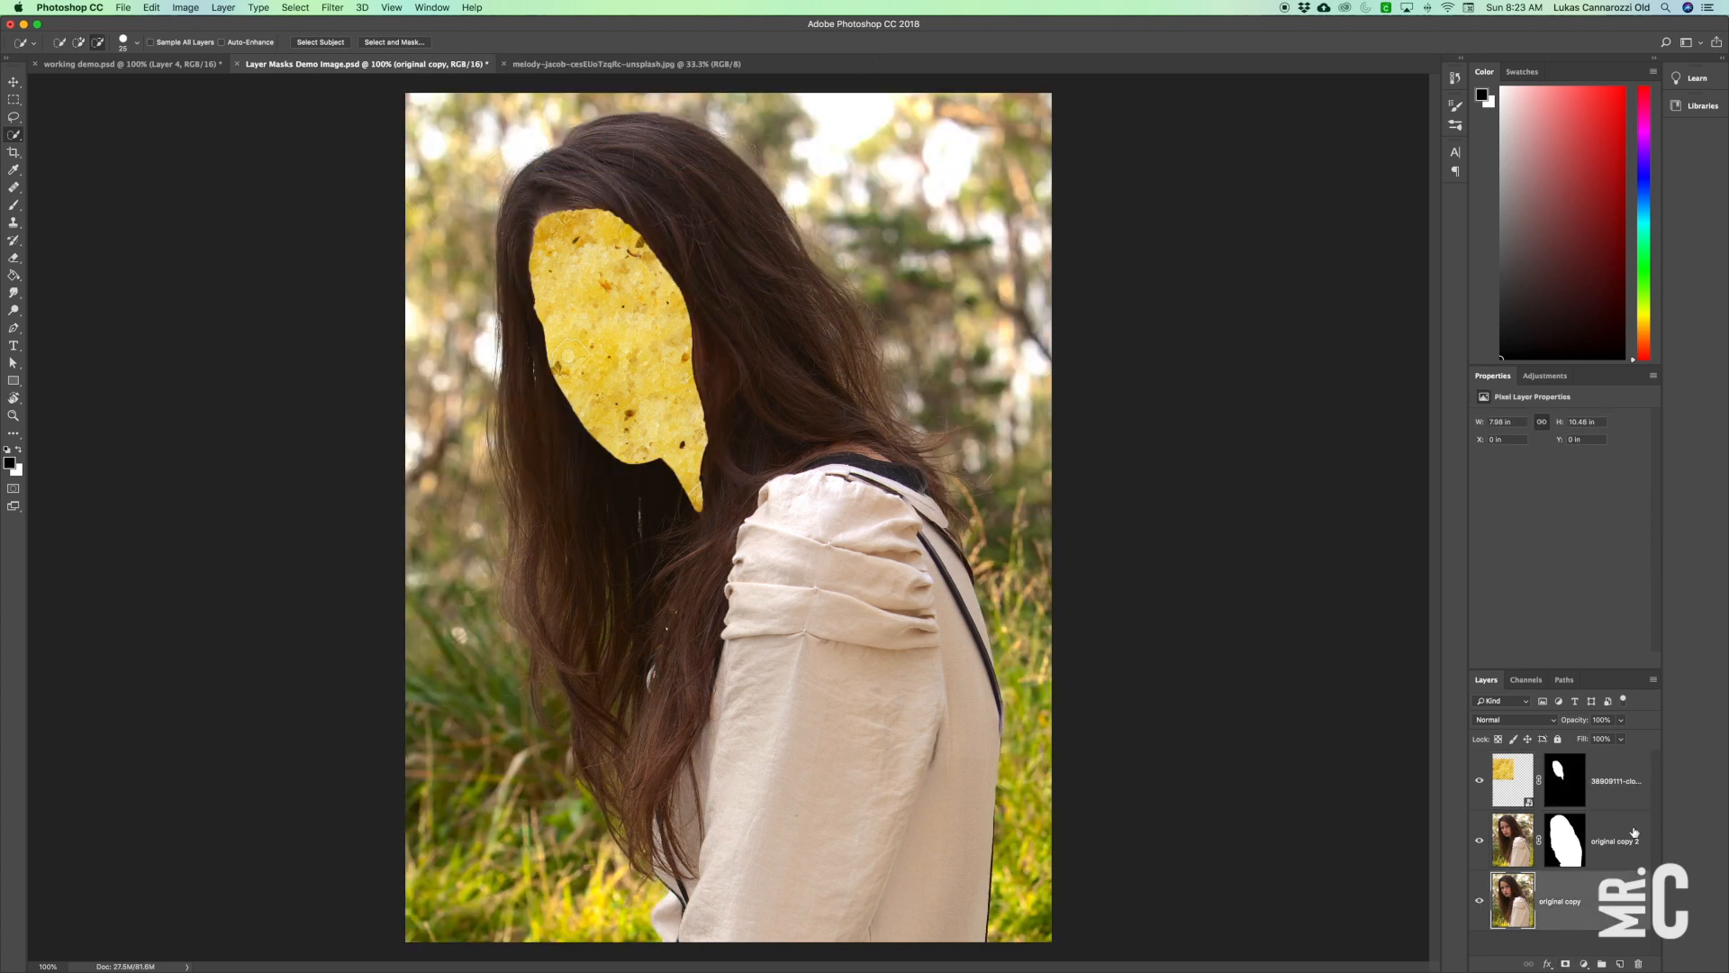
Place the spaghetti texture from the Finder folder, rotating and enlarging it until it covers the woman's hair.
click(189, 962)
drag(1123, 396, 810, 416)
drag(912, 394, 984, 687)
drag(557, 396, 396, 180)
drag(703, 753, 599, 923)
key(Return)
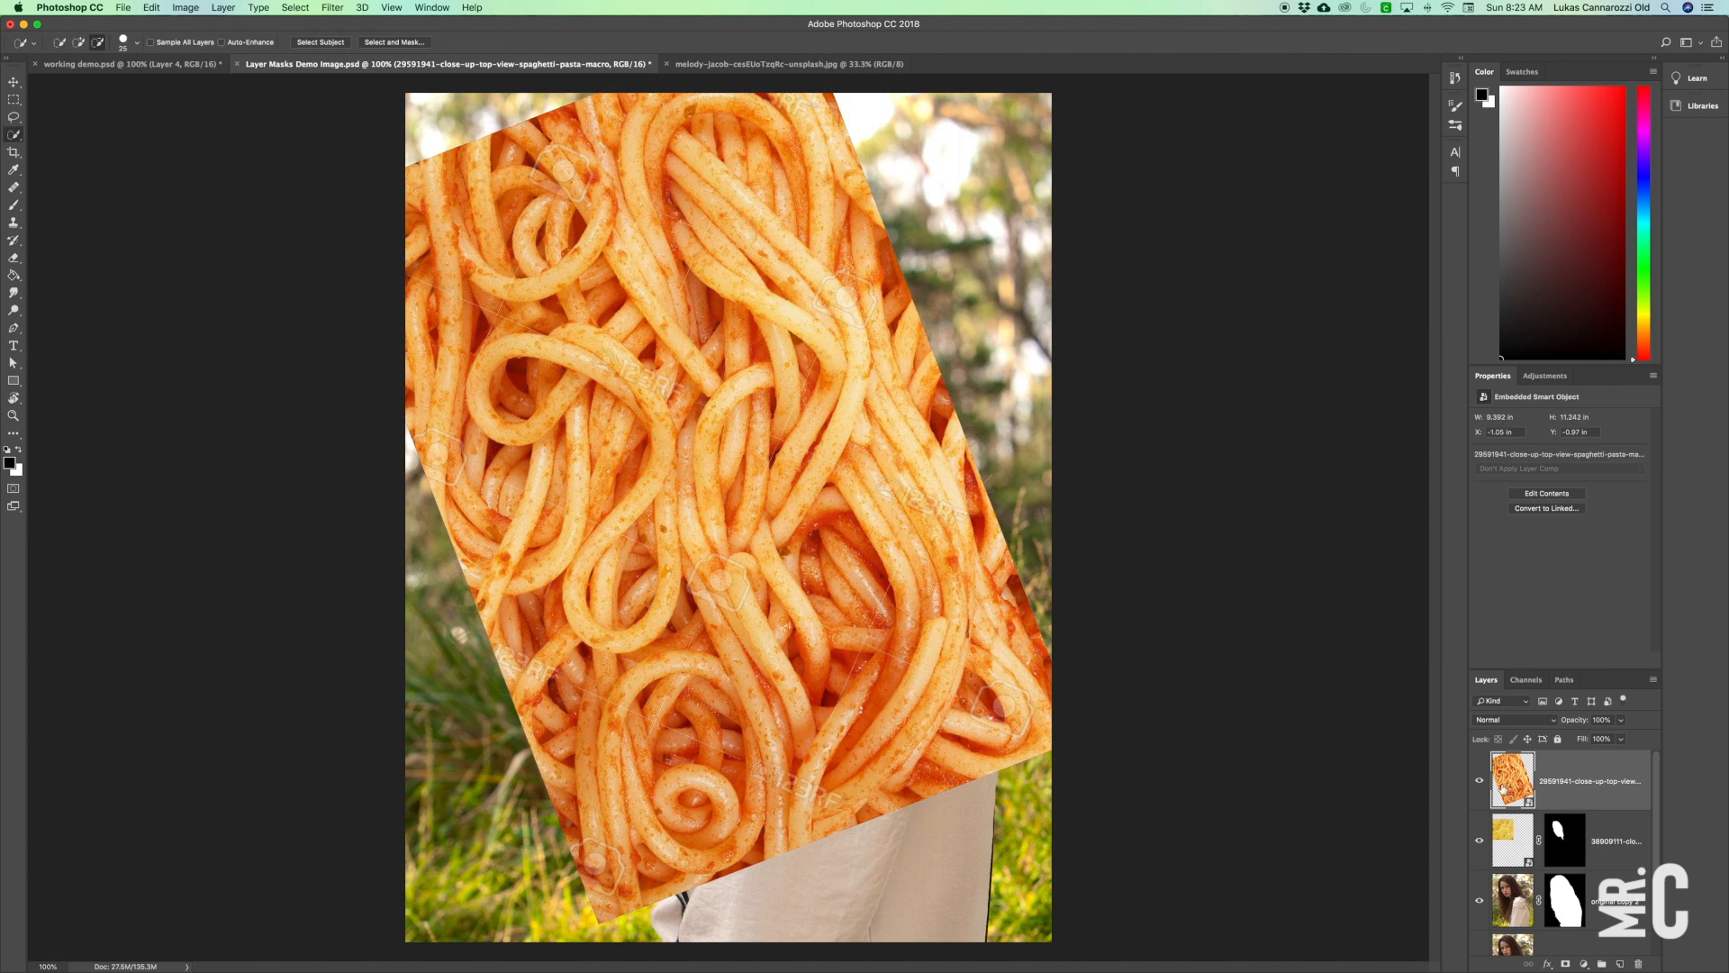
Select the hair on original copy 2 with the spaghetti layer hidden, and mask the spaghetti texture to that selection.
click(1479, 780)
click(1513, 899)
mouse_move(590, 606)
mouse_down()
mouse_move(527, 368)
mouse_move(534, 200)
mouse_move(675, 169)
mouse_up()
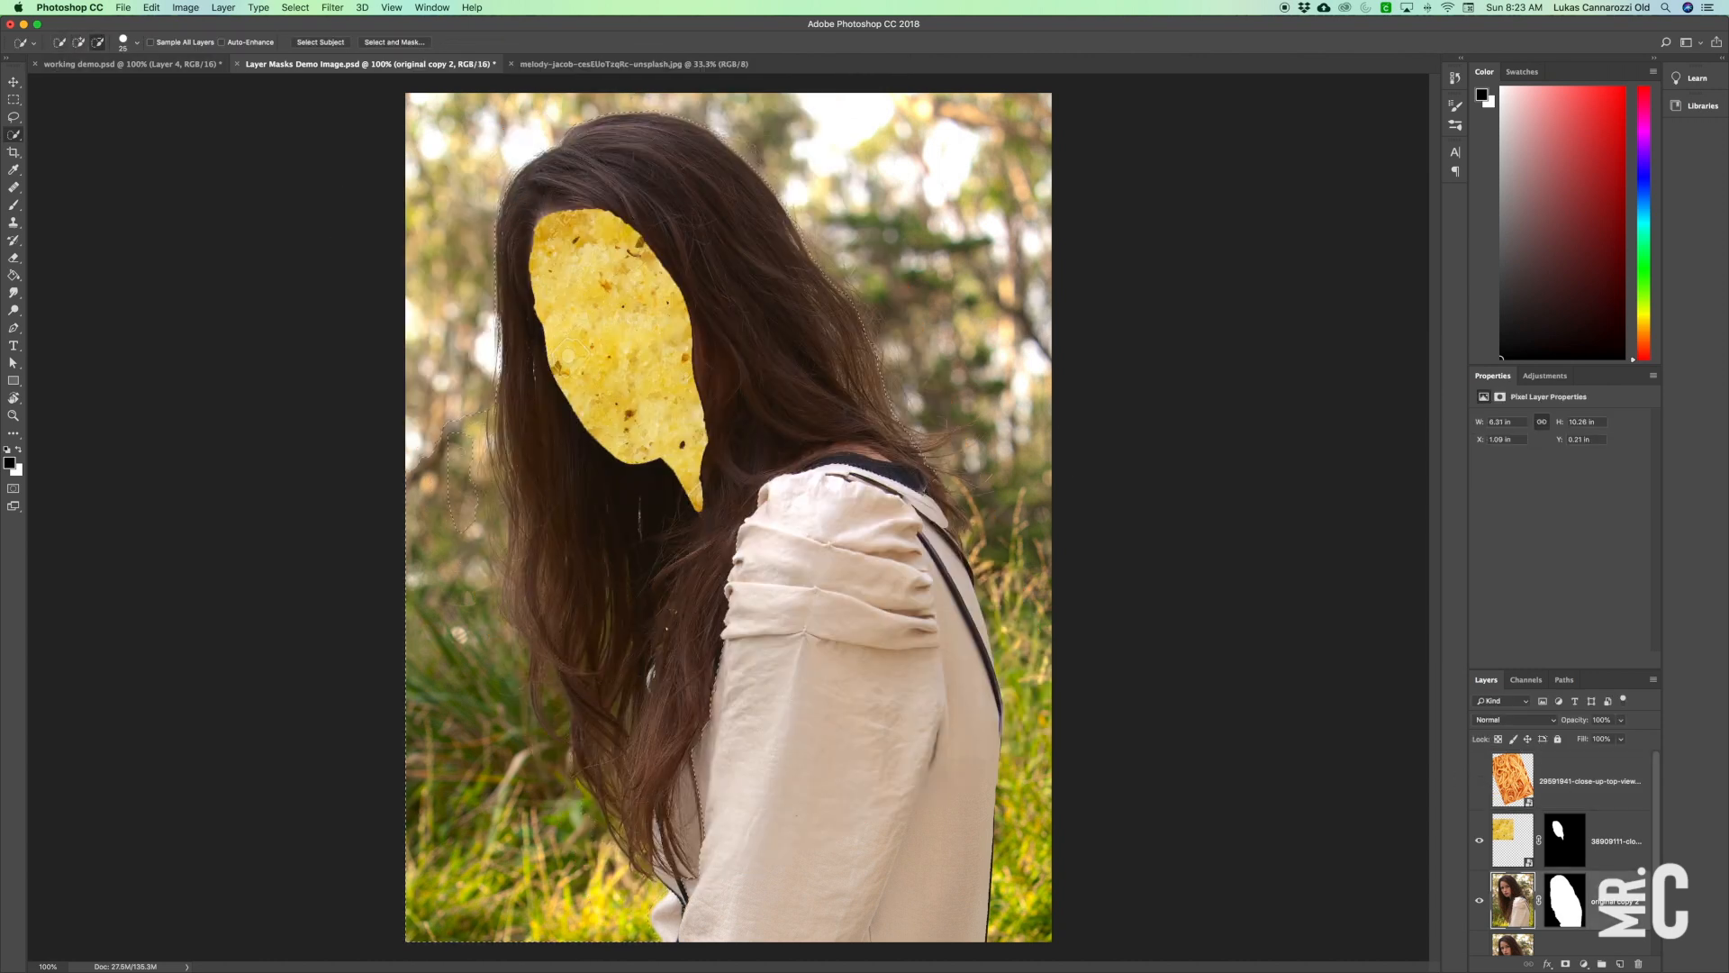
mouse_move(569, 352)
mouse_down()
mouse_move(581, 865)
mouse_move(691, 872)
mouse_move(663, 700)
mouse_move(640, 817)
mouse_move(707, 711)
mouse_move(730, 577)
mouse_up()
drag(923, 484, 824, 461)
click(1512, 787)
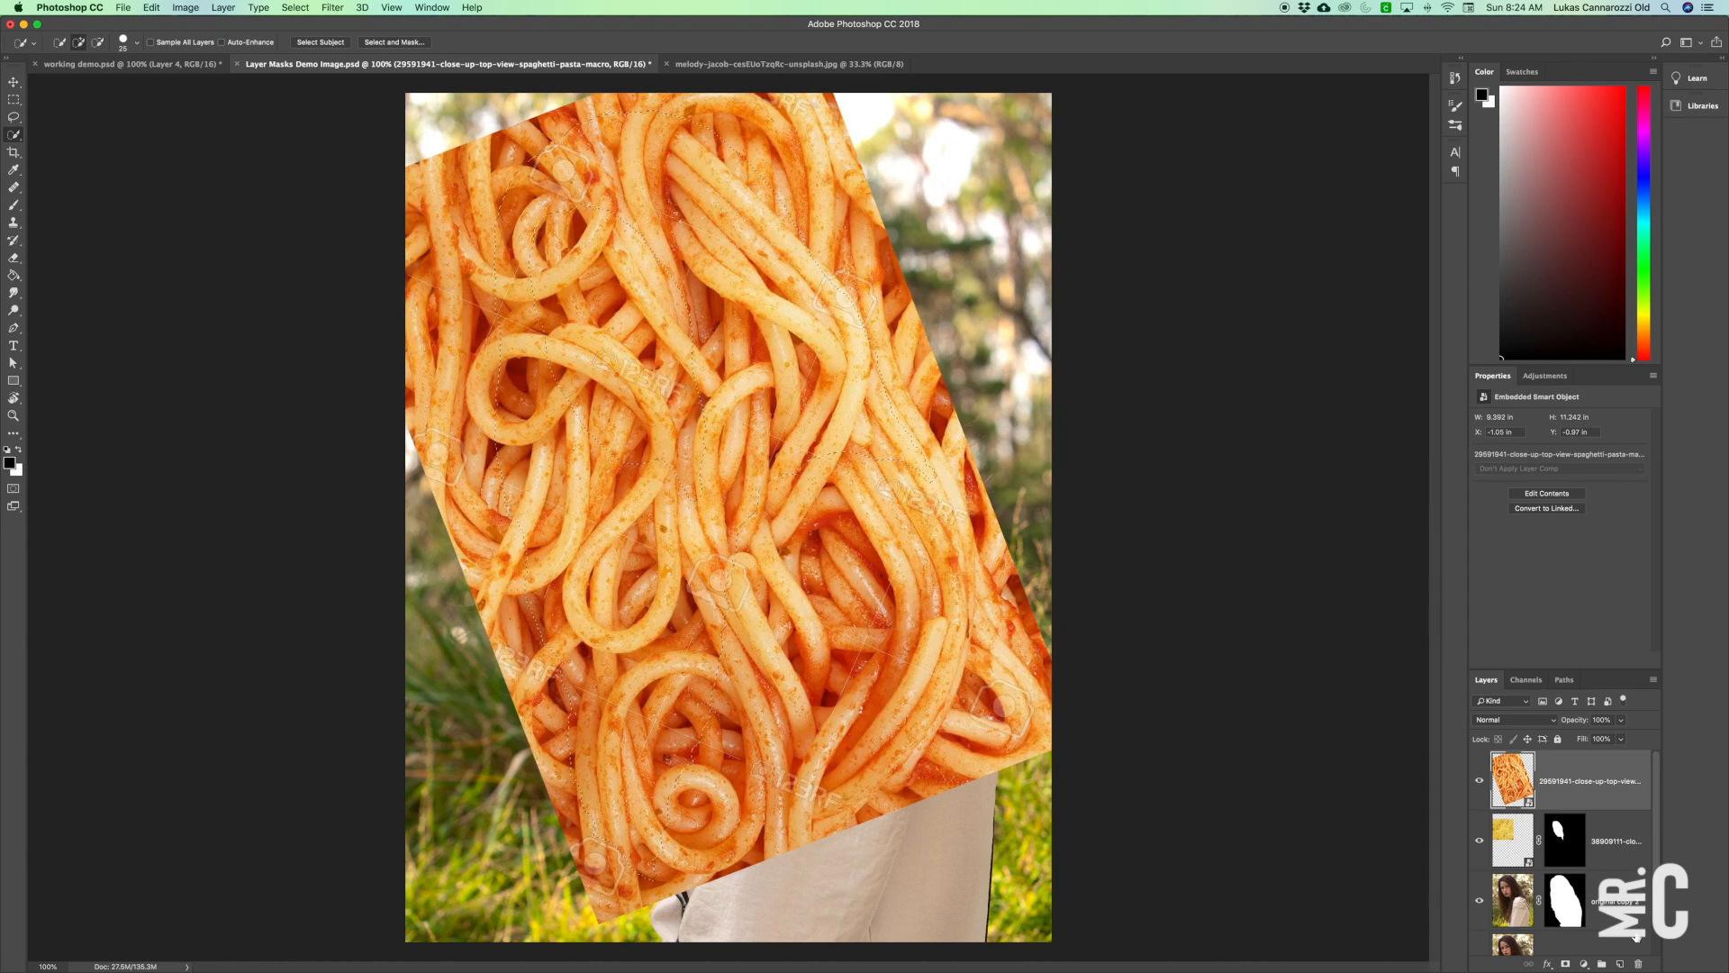
click(13, 82)
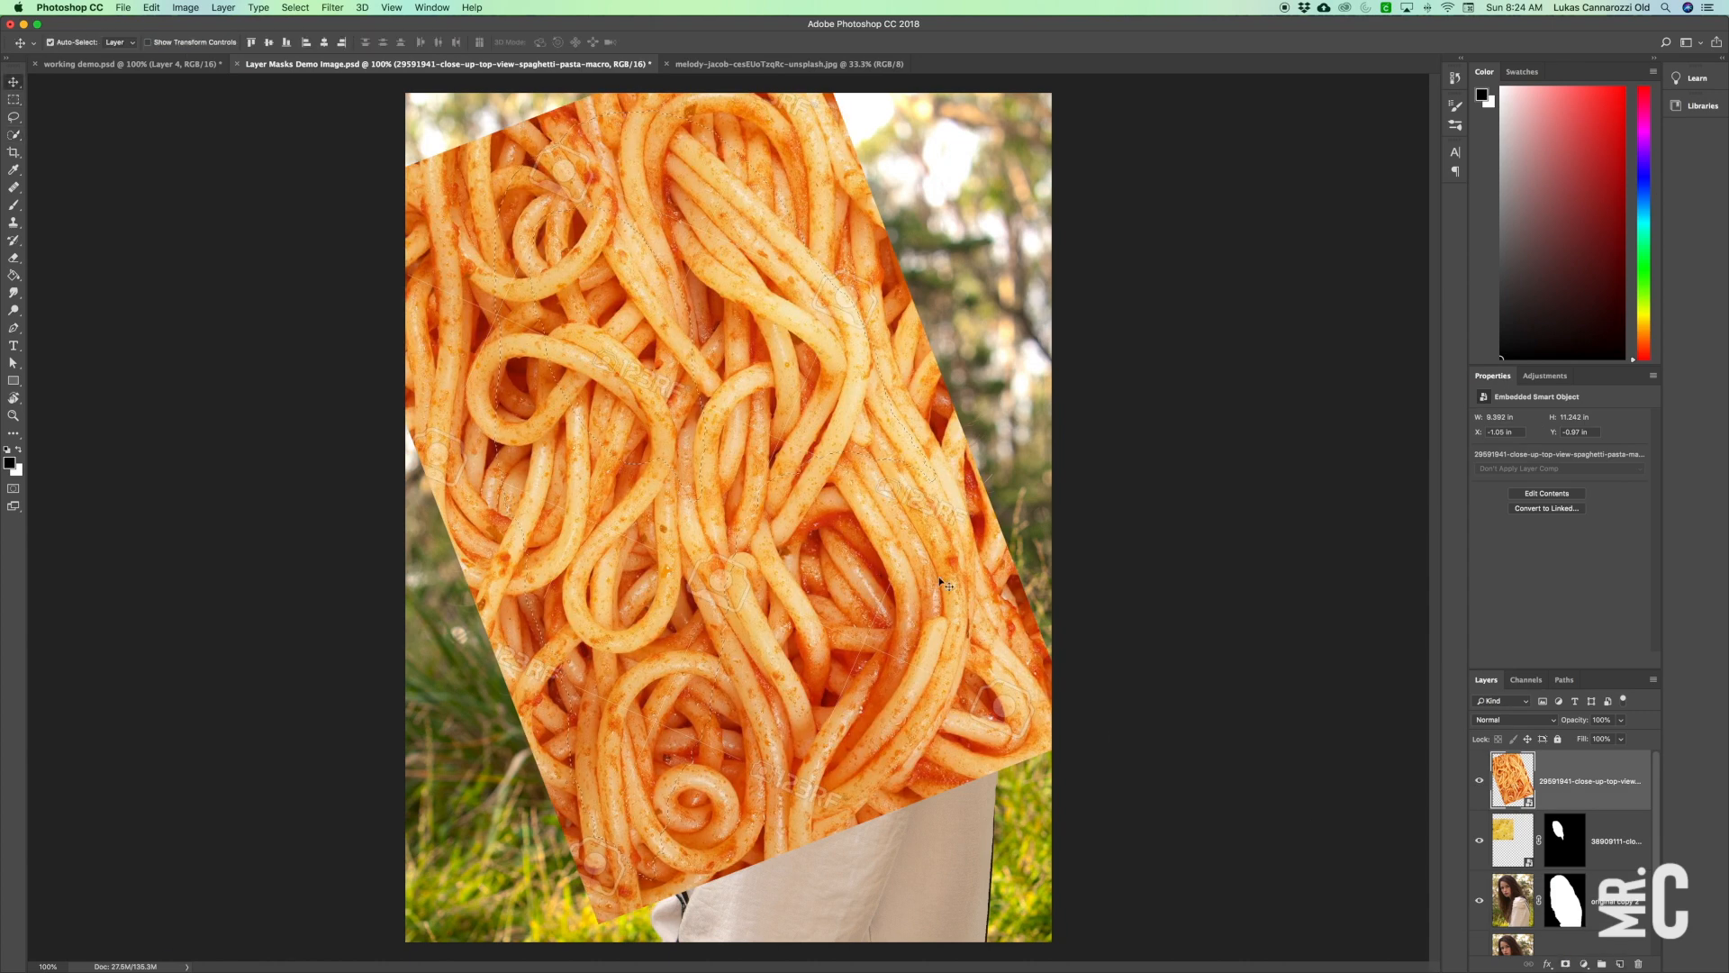
click(1568, 964)
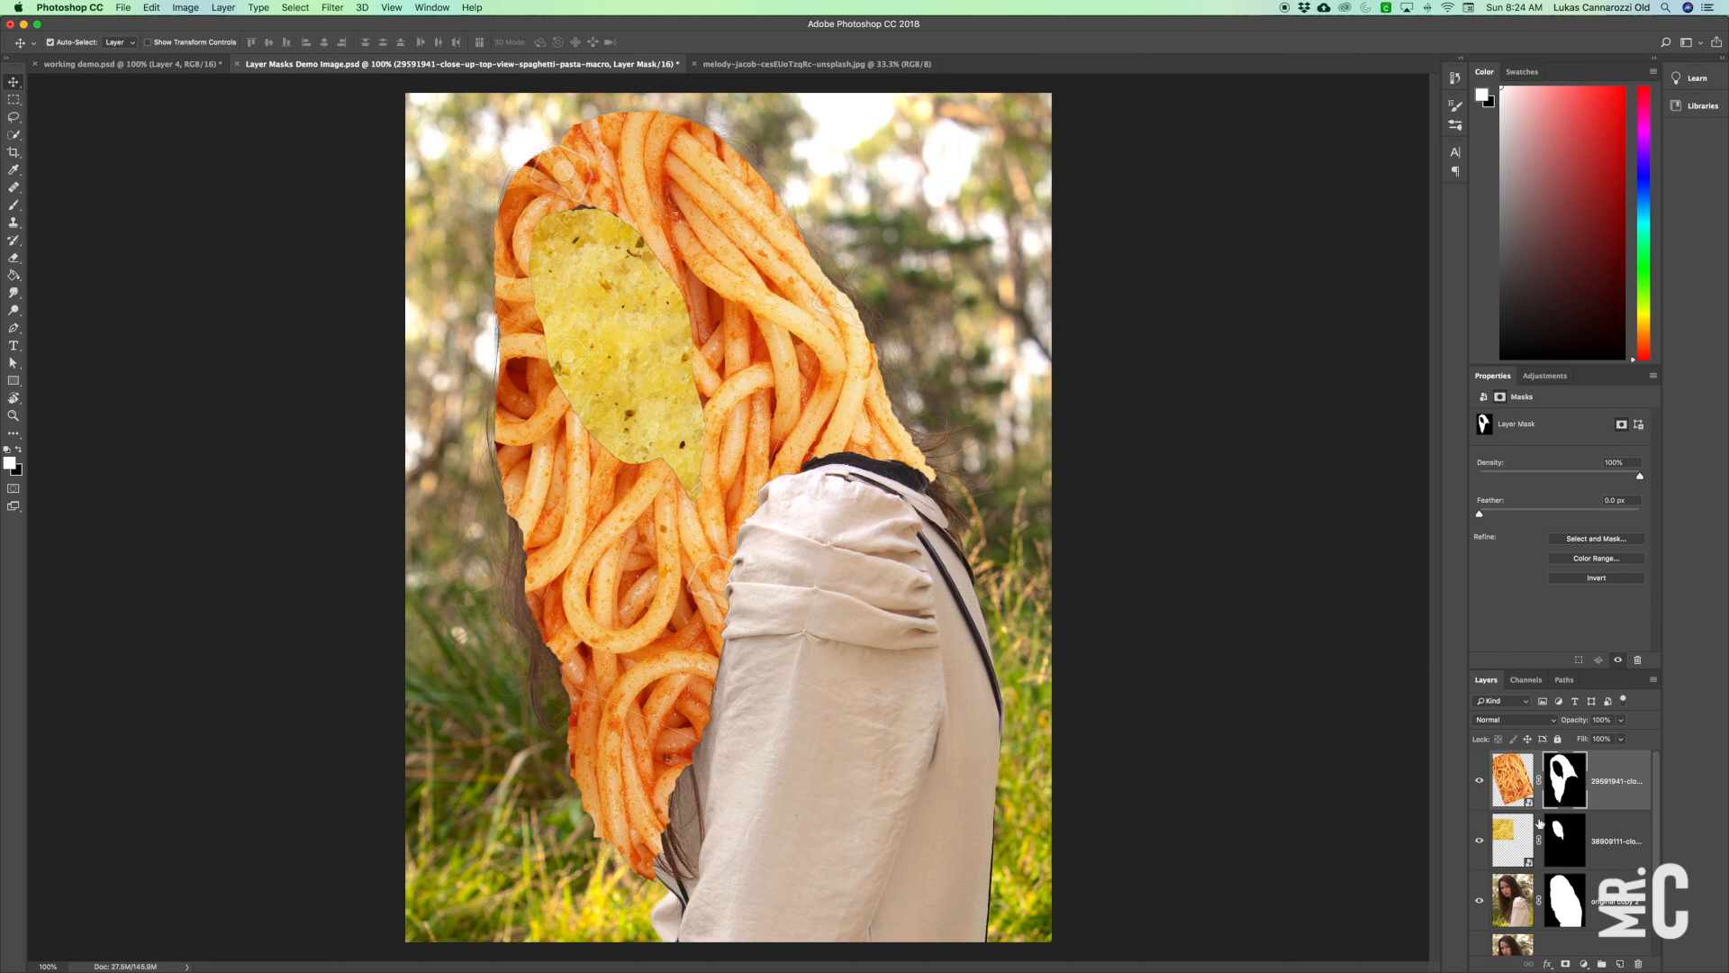
Change the garlic bread layer's blend mode so the facial features show through the texture.
click(1520, 848)
click(1480, 844)
click(1481, 844)
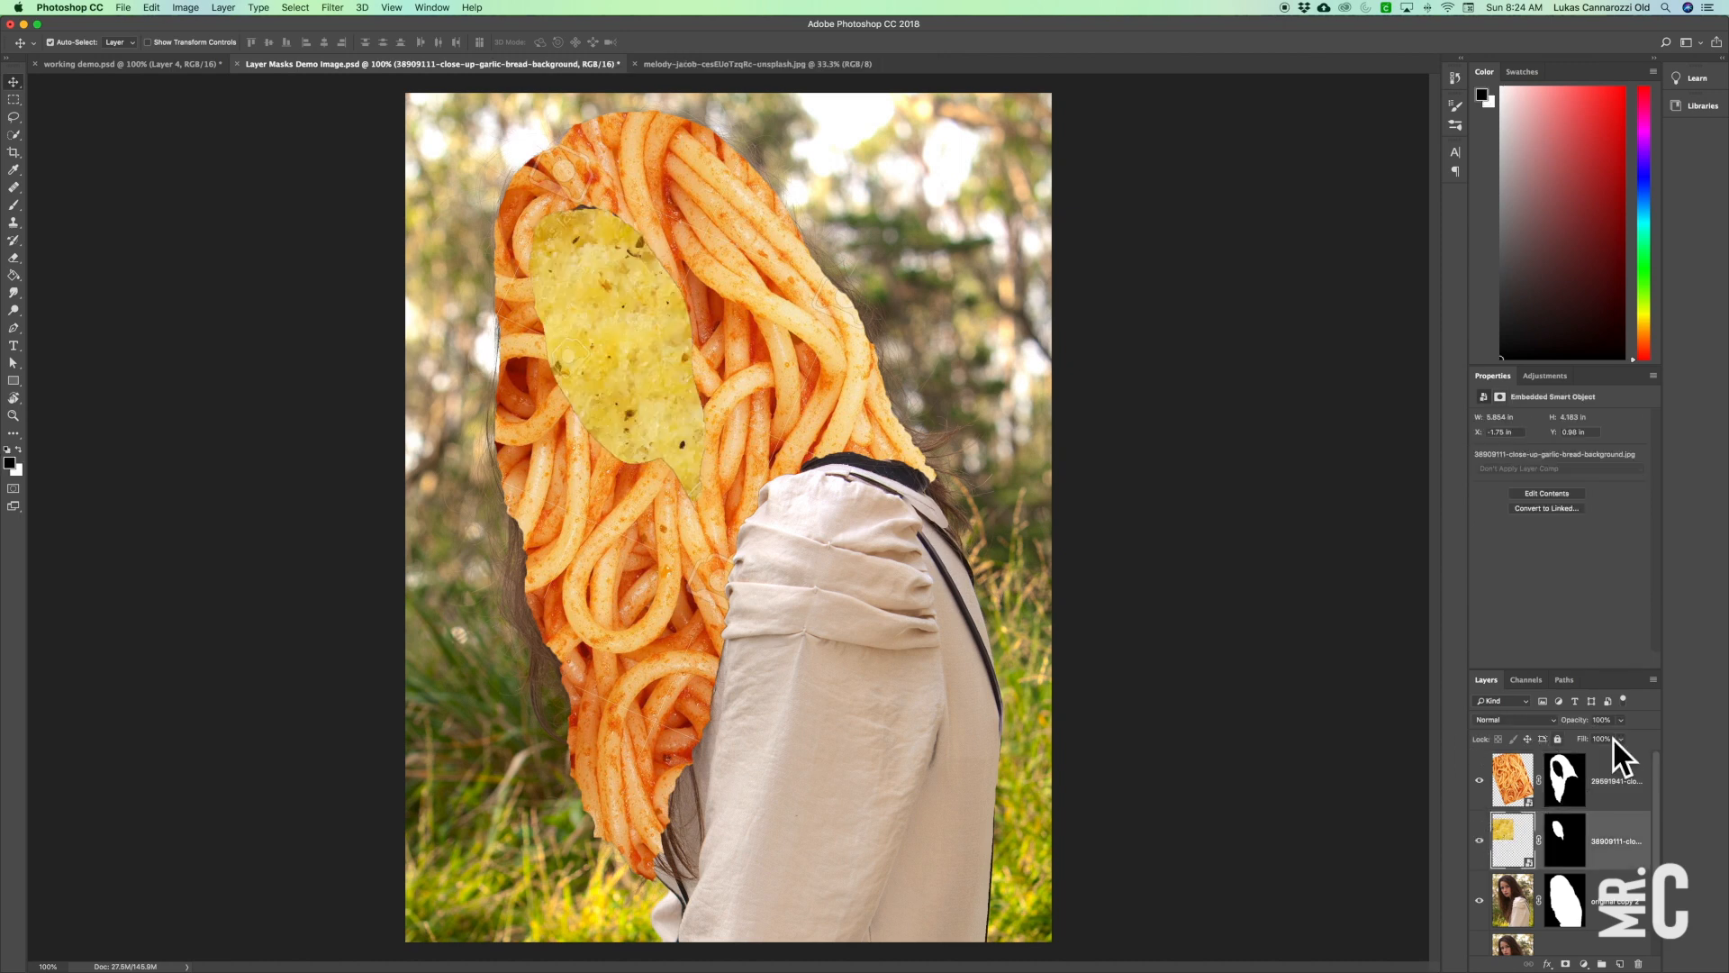
click(1528, 720)
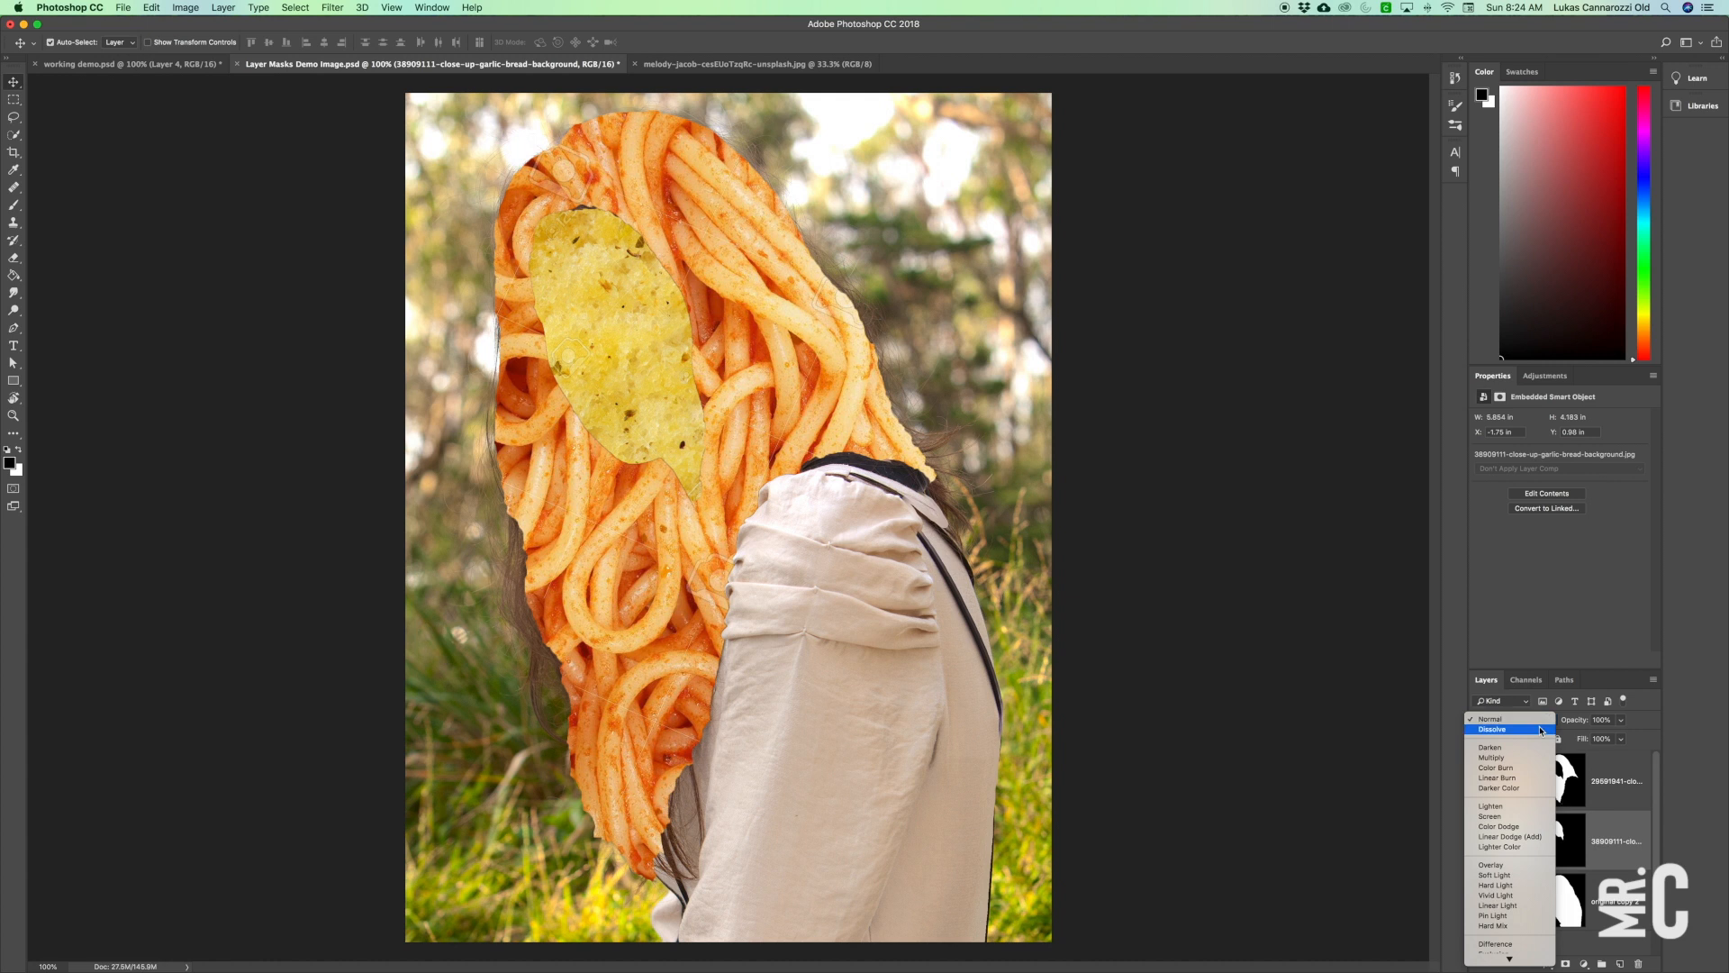
click(1516, 854)
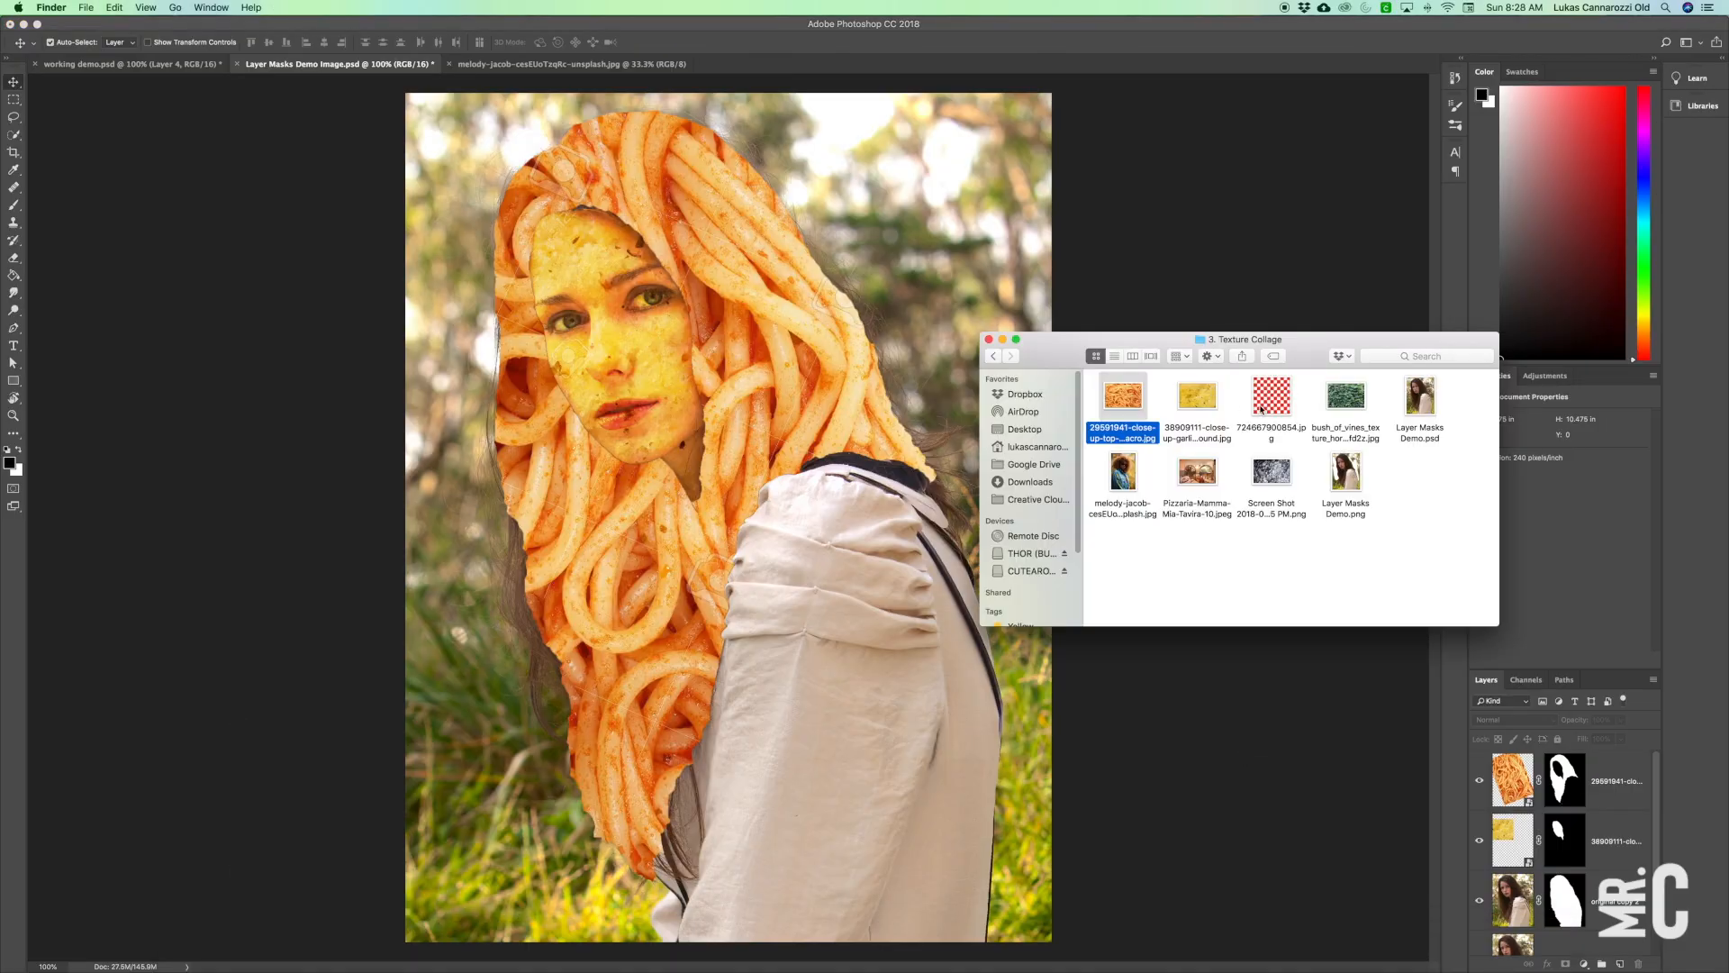
Place the red checkered image from the Finder folder and, with the face and hair textures hidden, mask it to the dress.
drag(1261, 408, 728, 518)
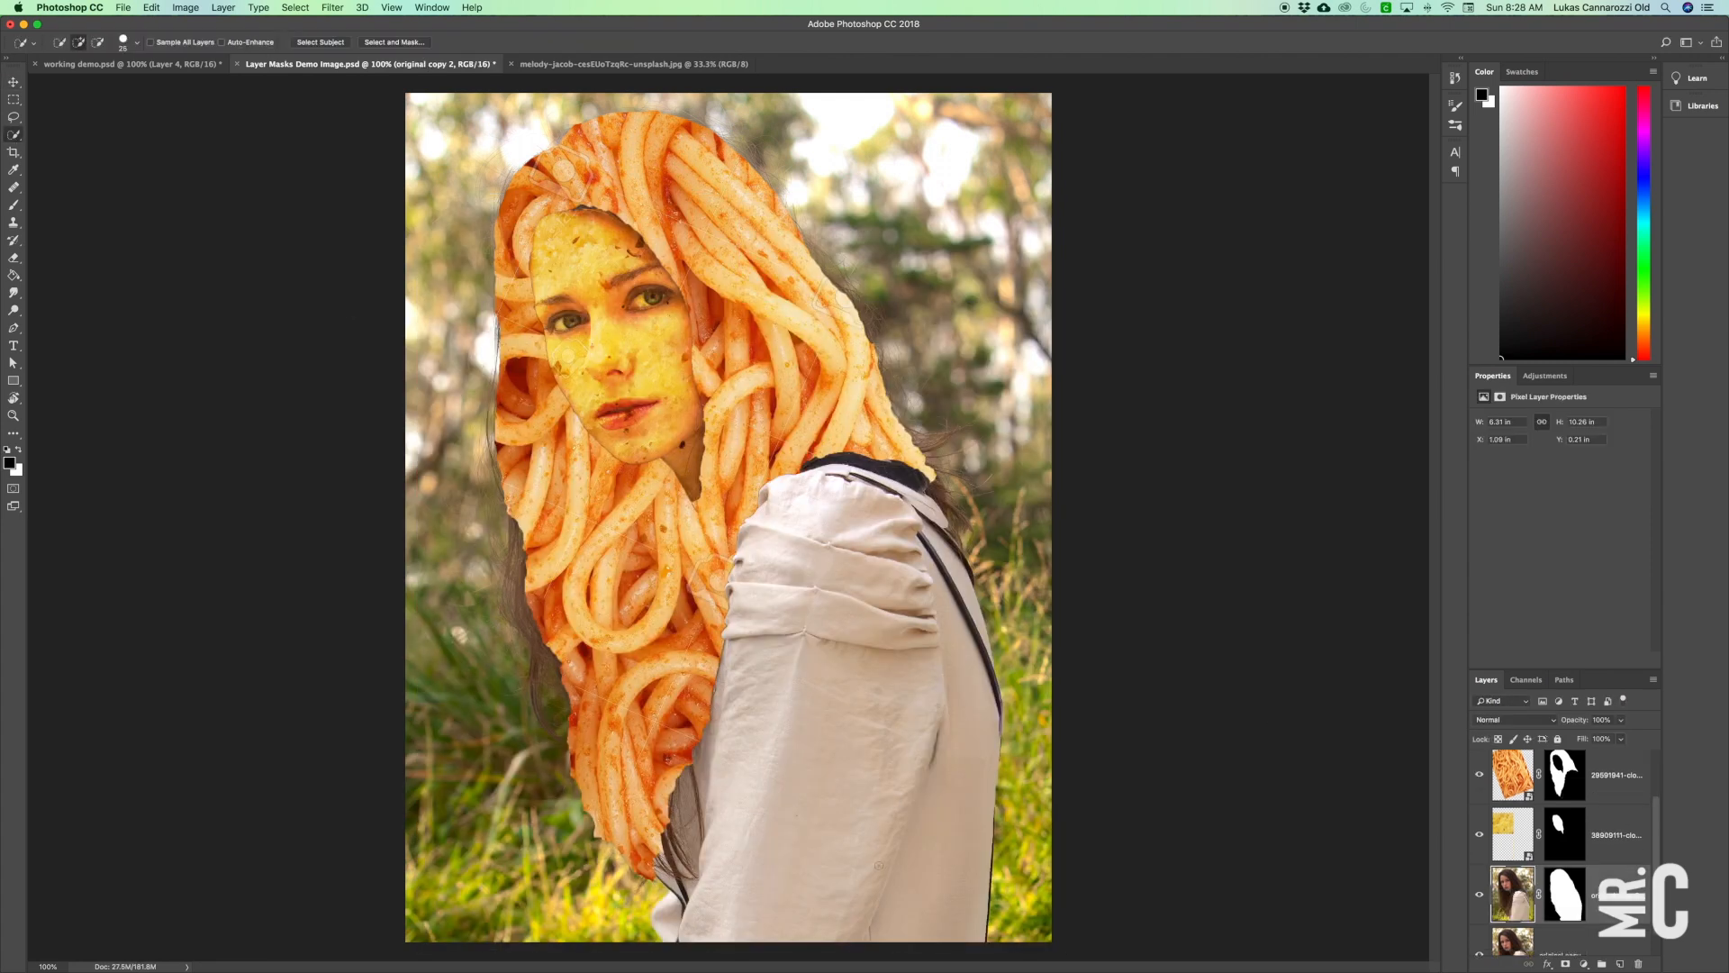
click(1480, 777)
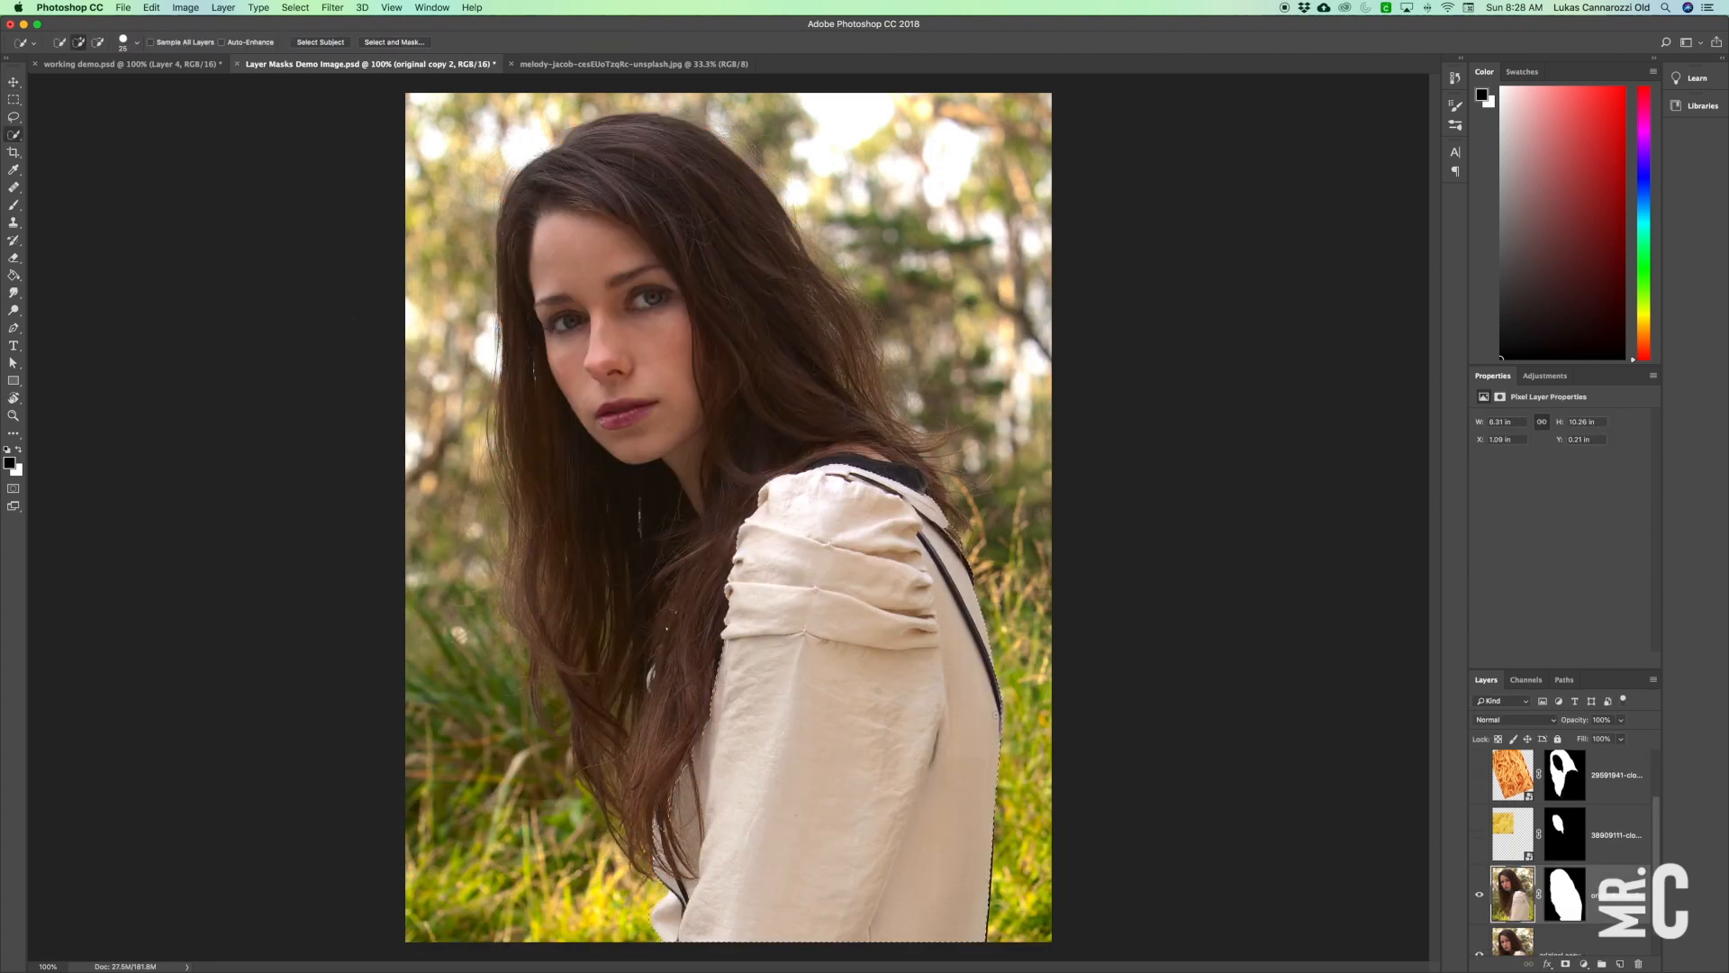
Set the checkered layer's blend mode to Multiply and adjust its opacity.
click(1515, 719)
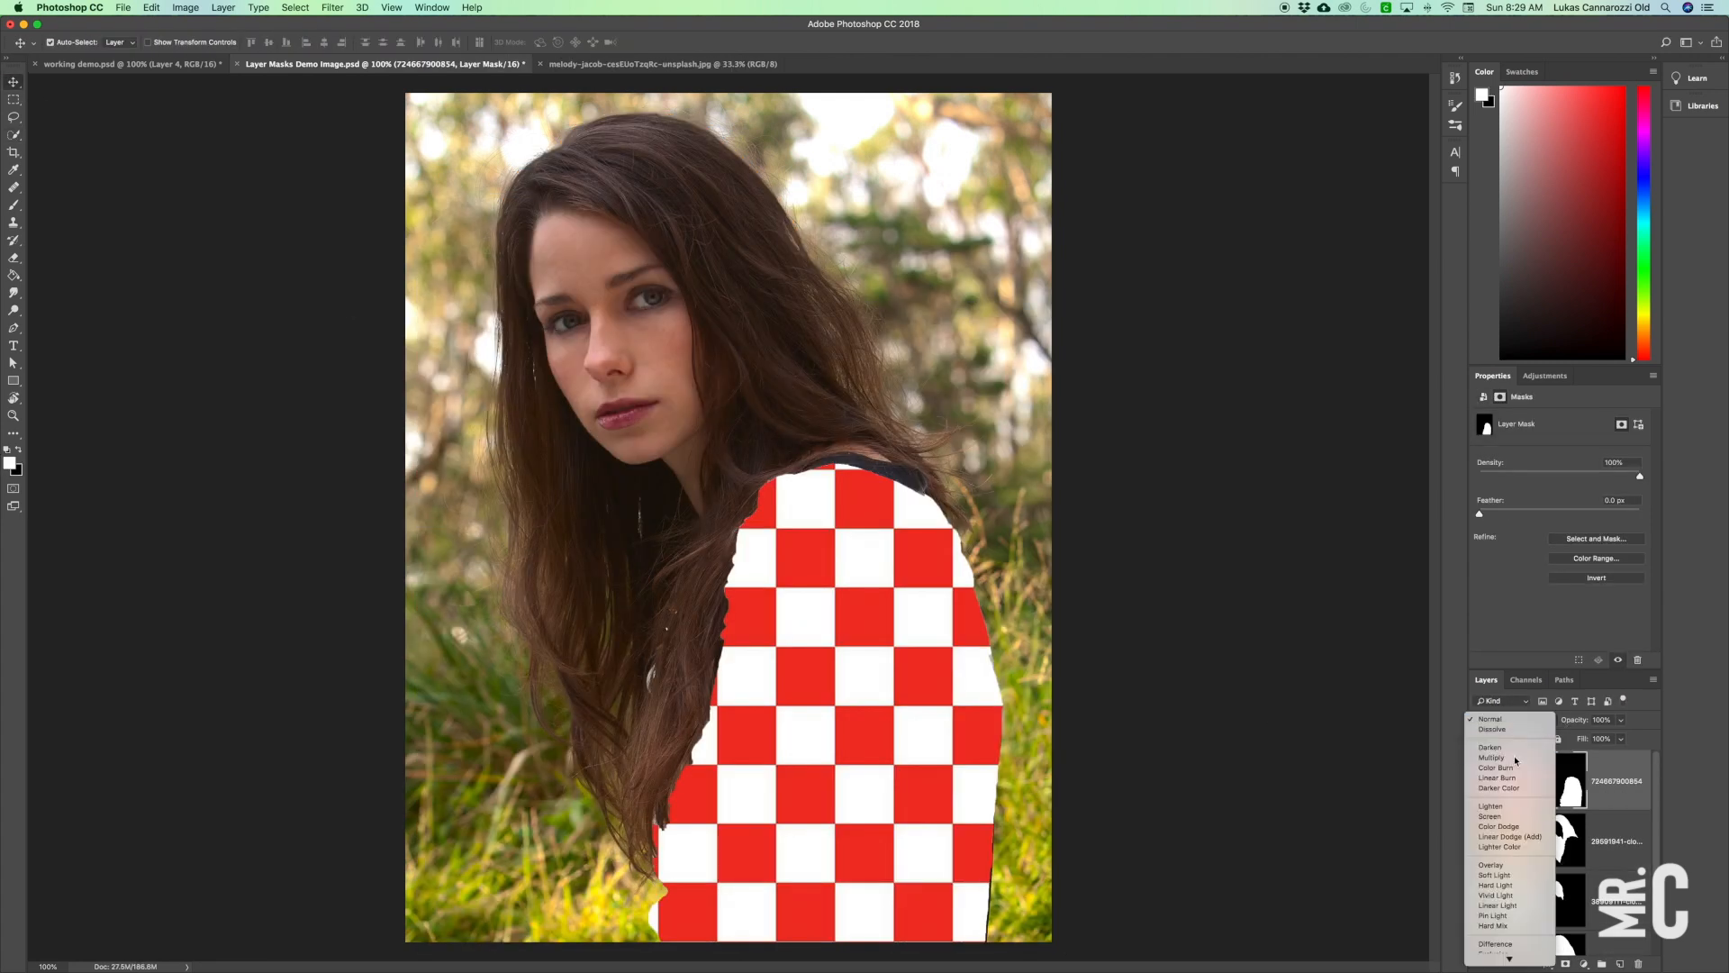
click(1491, 757)
mouse_move(1621, 720)
mouse_down()
mouse_move(1585, 736)
mouse_move(1607, 735)
mouse_up()
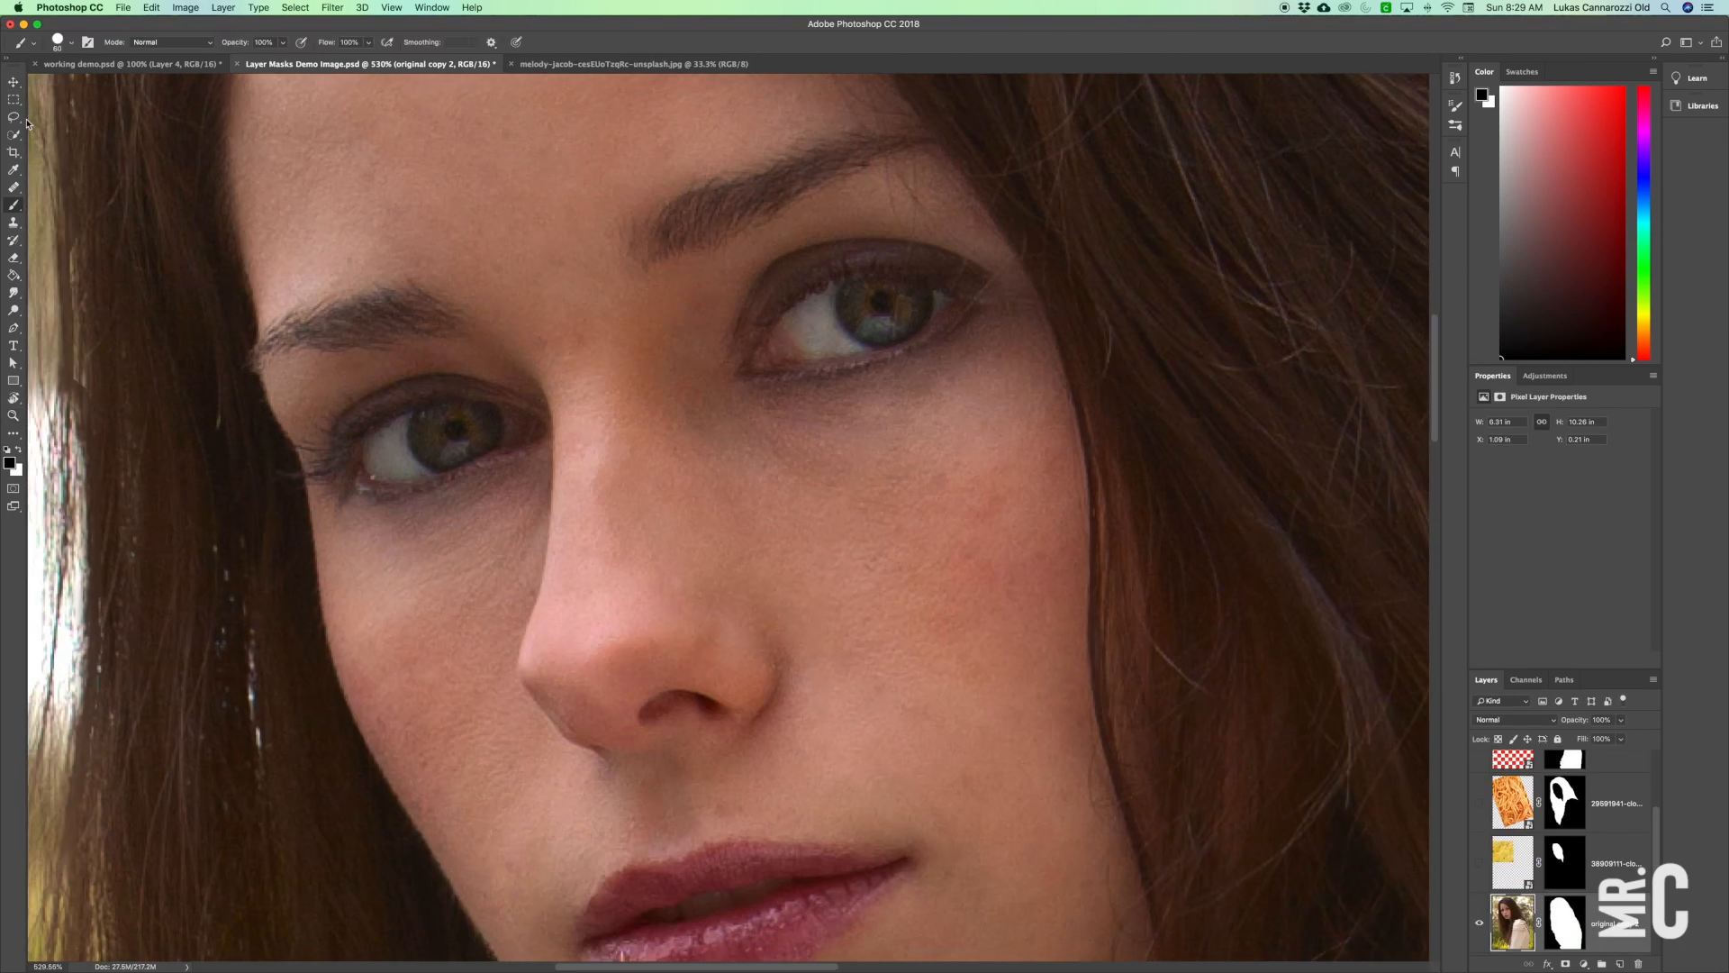
Outline the eyebrows and the lips with the Lasso tool to mask the vine texture and the Screen Shot texture to them.
click(14, 117)
mouse_move(252, 341)
mouse_down()
mouse_move(326, 355)
mouse_move(470, 337)
mouse_up()
key(super+minus)
key(super+minus)
key(super+minus)
key(super+minus)
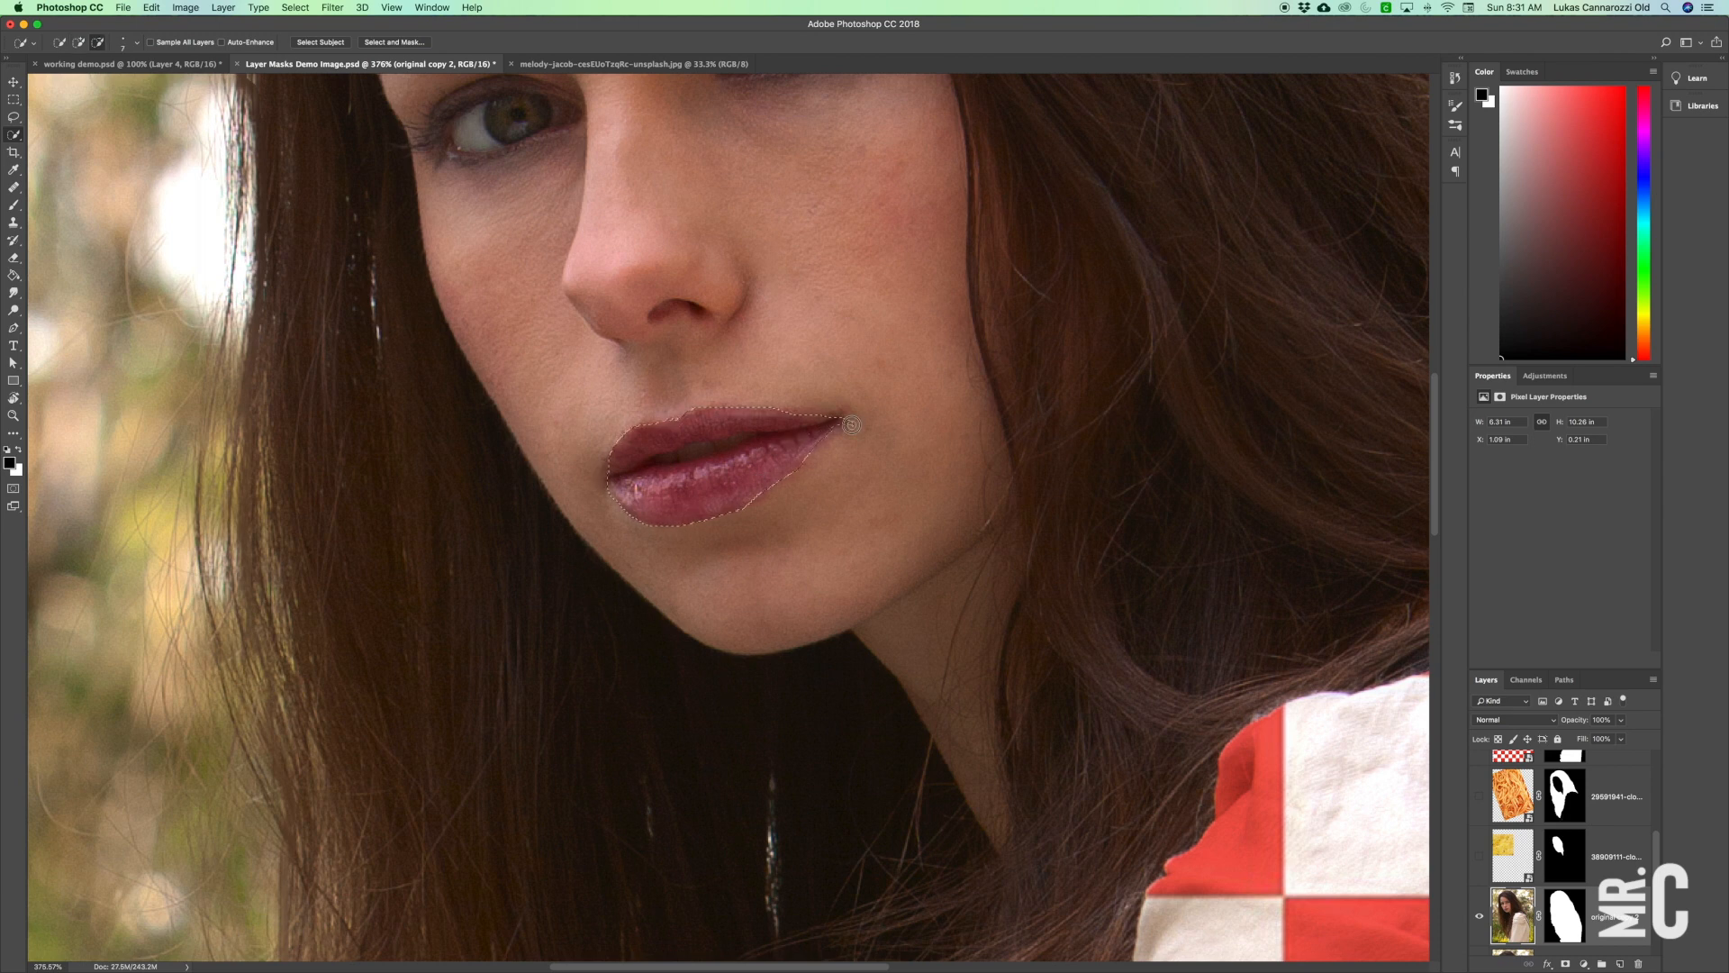
key(l)
mouse_move(793, 416)
mouse_down()
mouse_move(653, 464)
mouse_move(786, 436)
mouse_move(671, 461)
mouse_up()
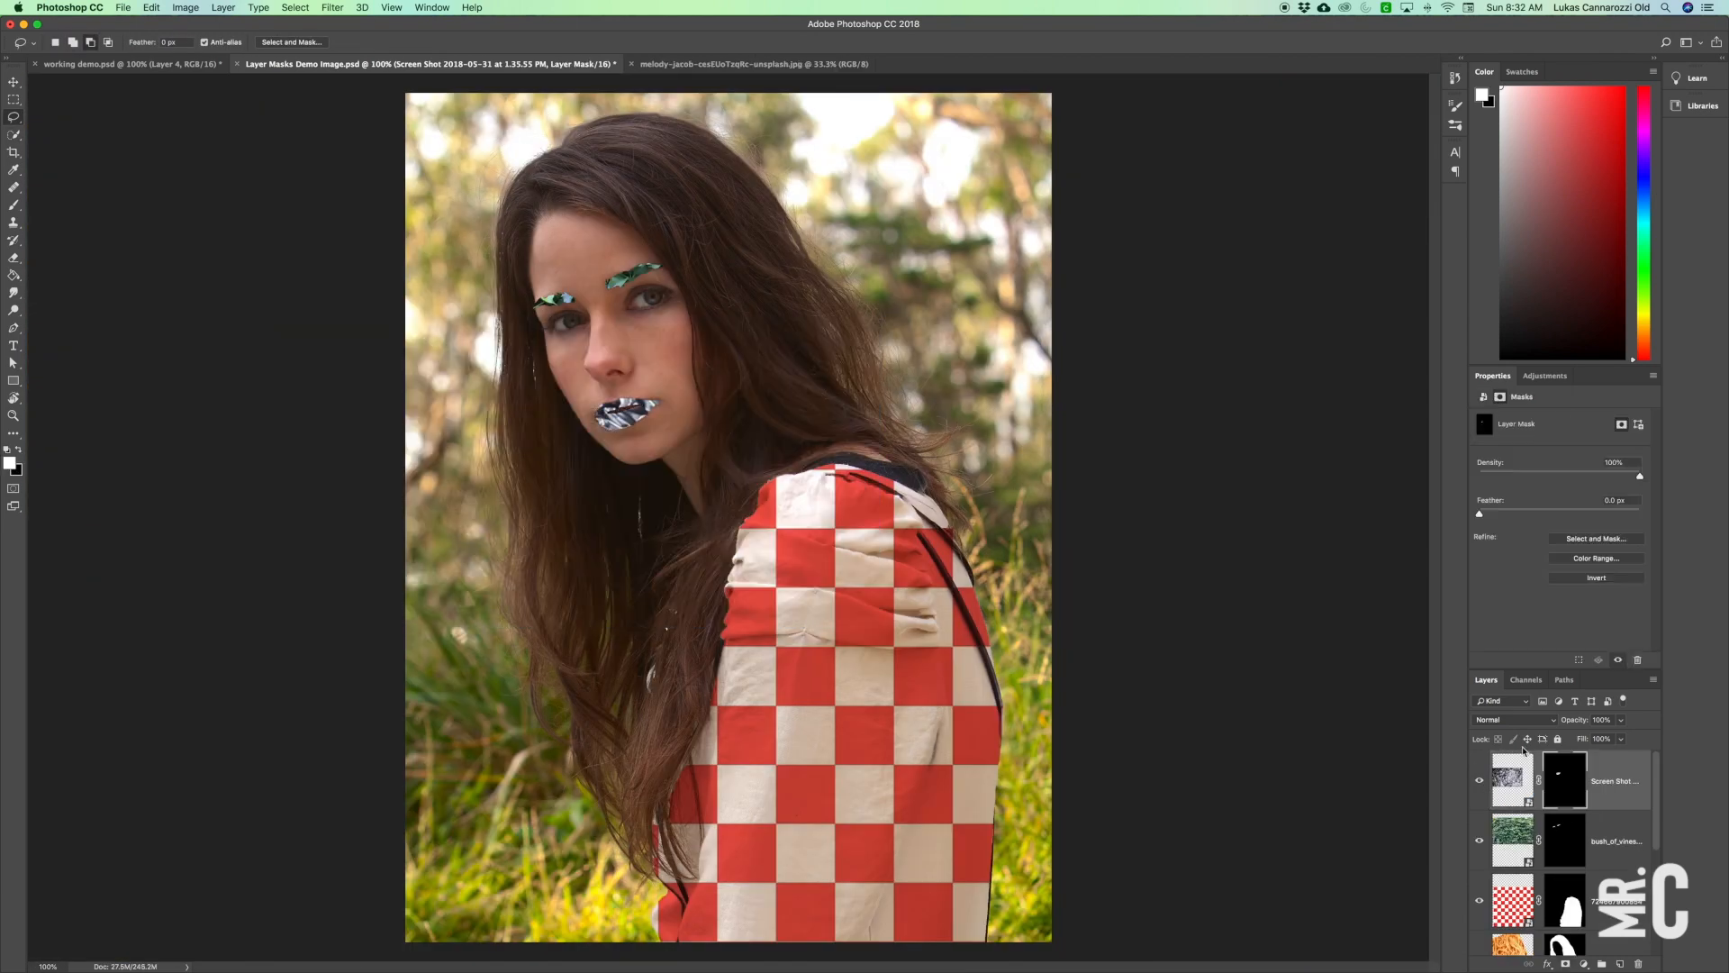
Place the Pizzaria-Mamma-Mia-Tavira-10.jpeg image, enlarge it to fill the canvas and move it down the layer stack behind the woman.
key(v)
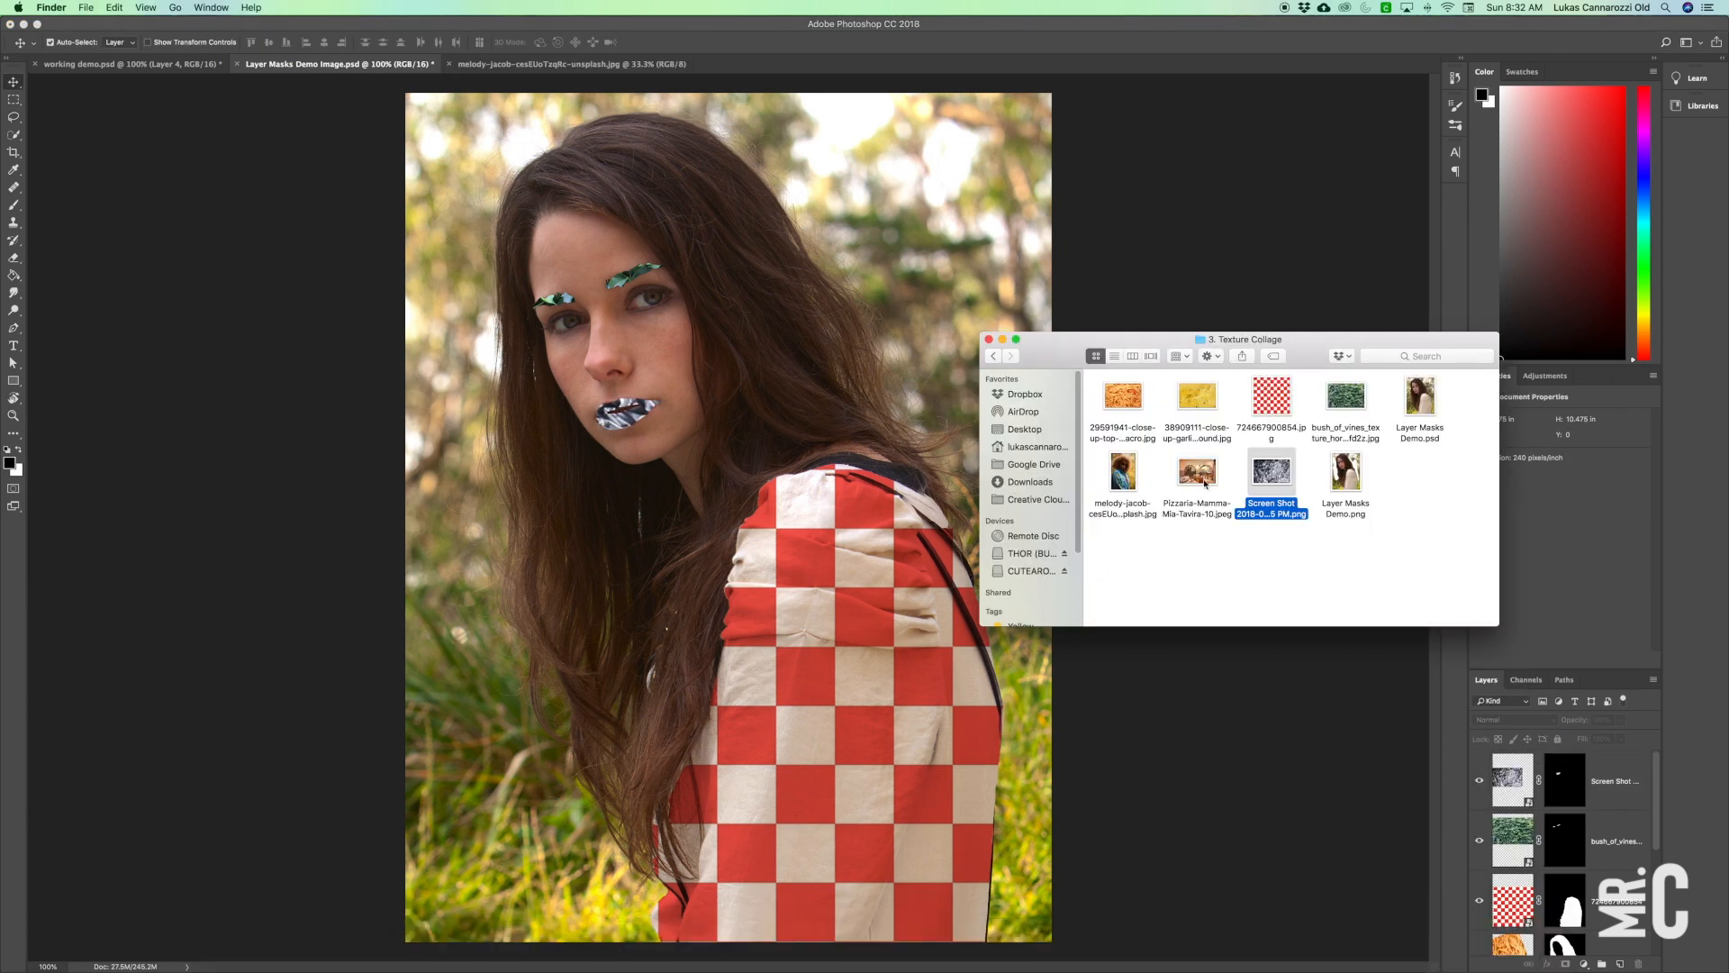
drag(1204, 483, 728, 517)
key(super+minus)
drag(946, 375, 1092, 123)
drag(728, 517, 781, 517)
key(Return)
drag(1608, 780, 1590, 942)
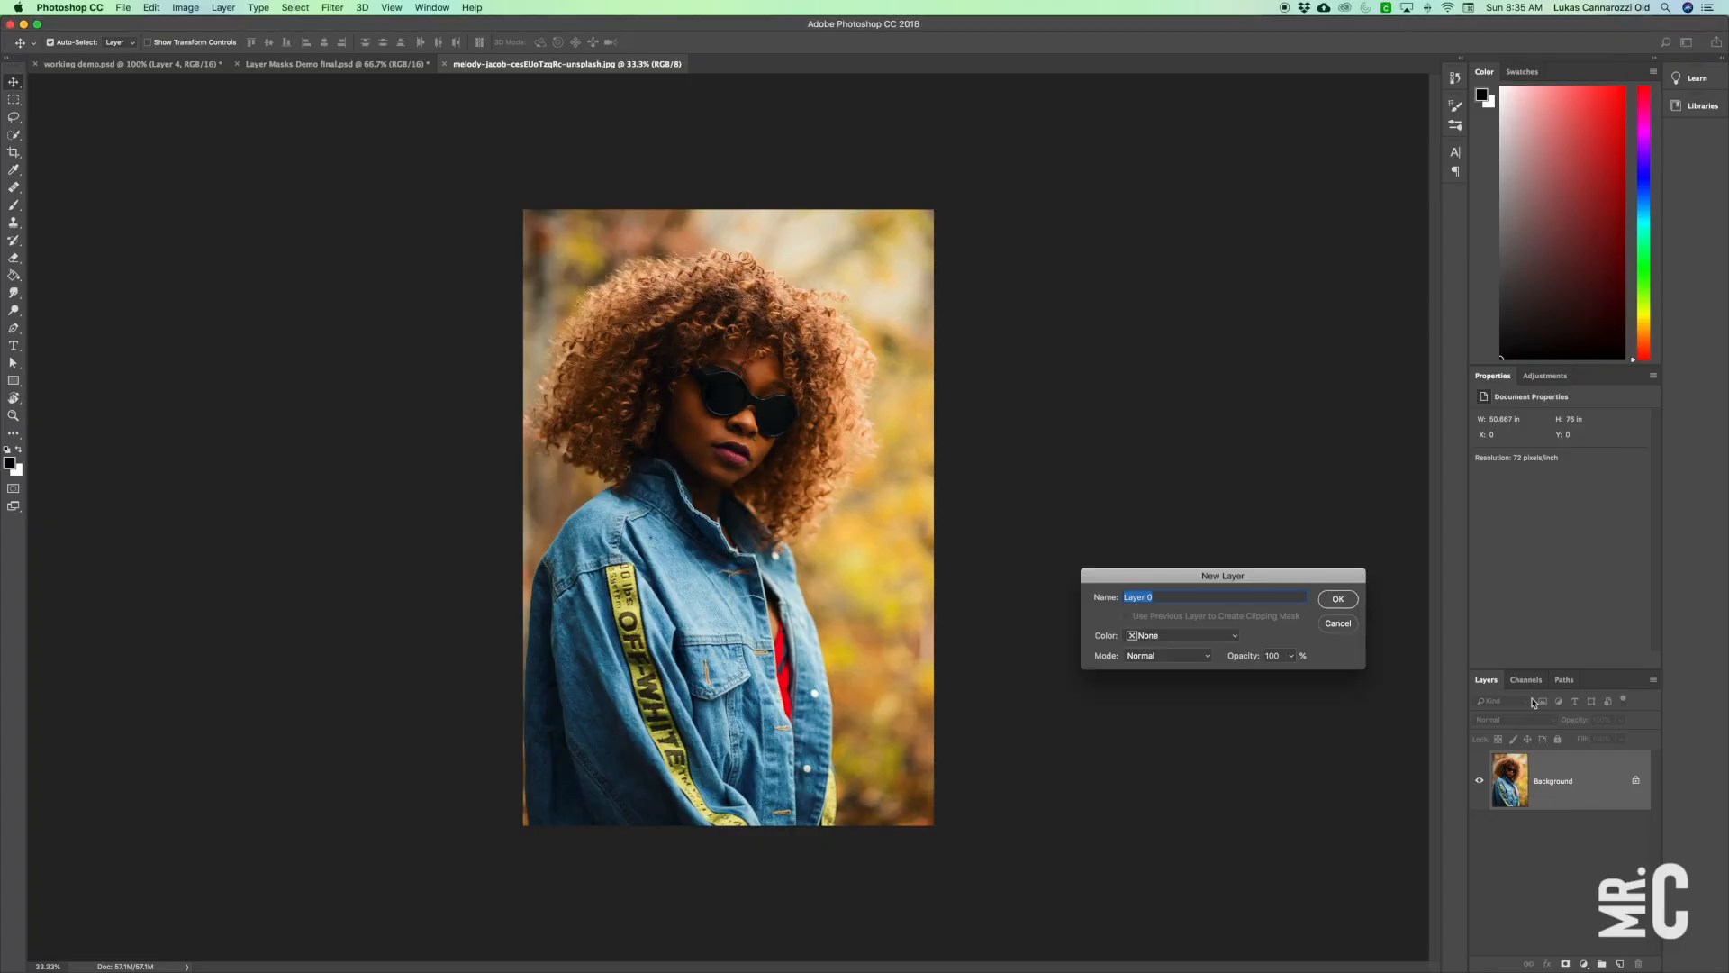
Convert the sunglasses portrait's Background into Layer 0, select the woman with the Quick Selection tool and mask out her surroundings.
key(Return)
key(w)
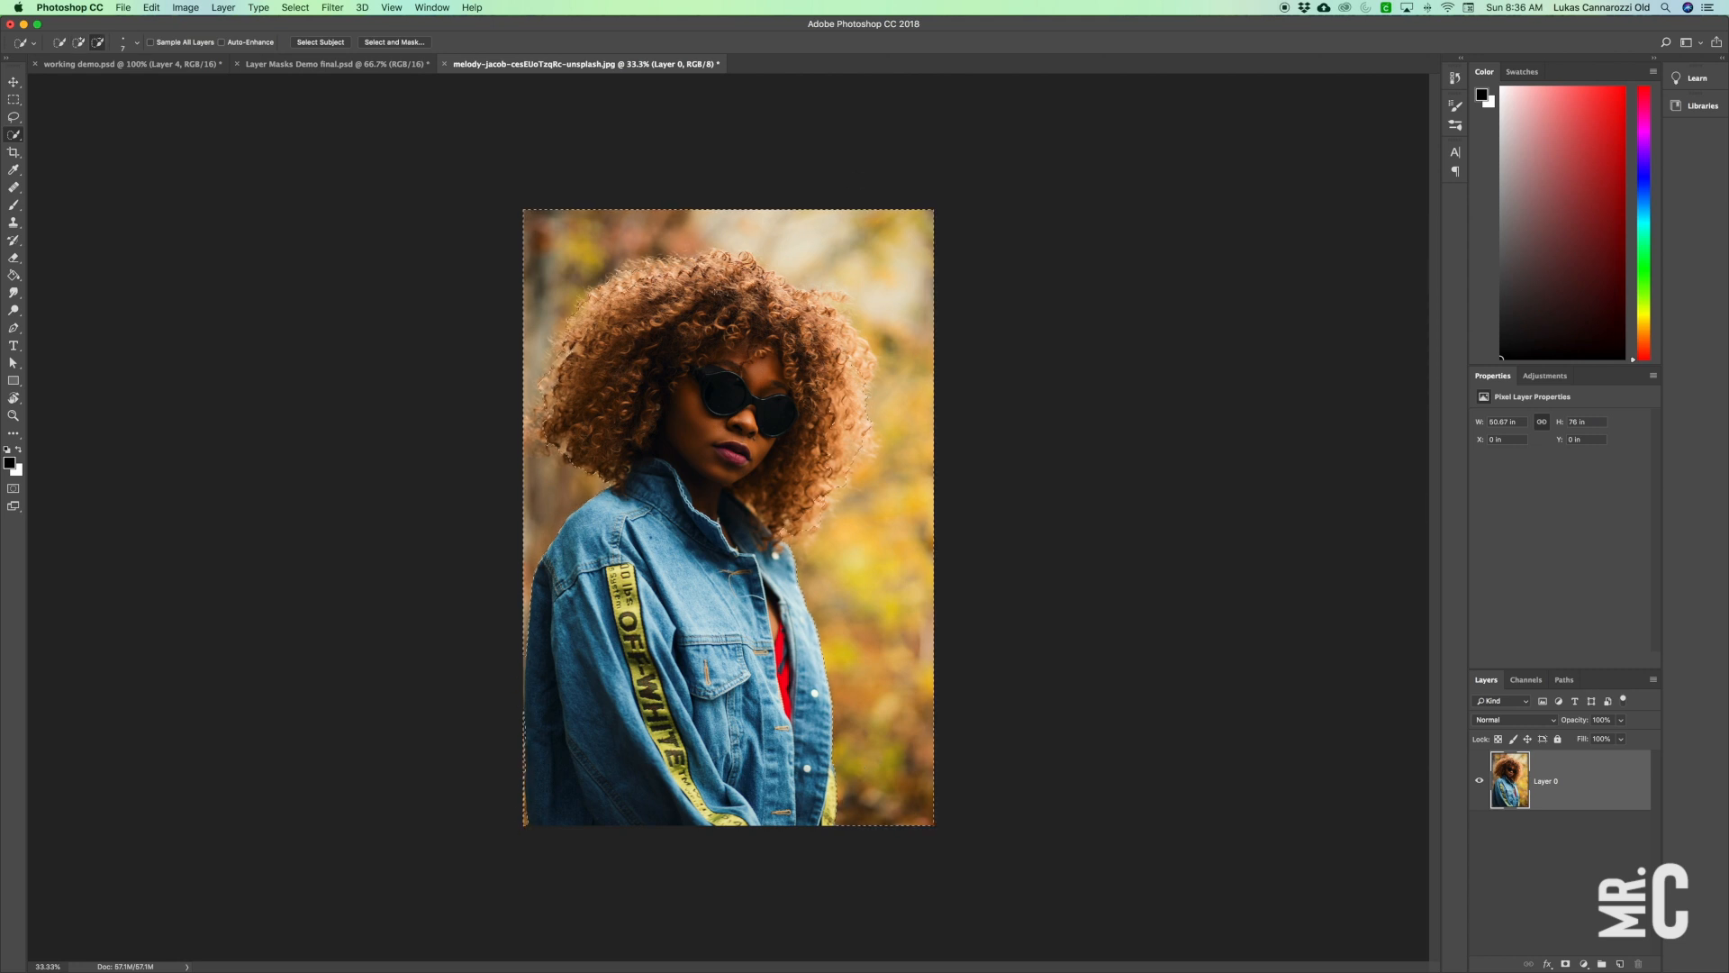
click(1566, 963)
Add a dark purple Solid Color fill layer and move it beneath Layer 0.
click(1584, 964)
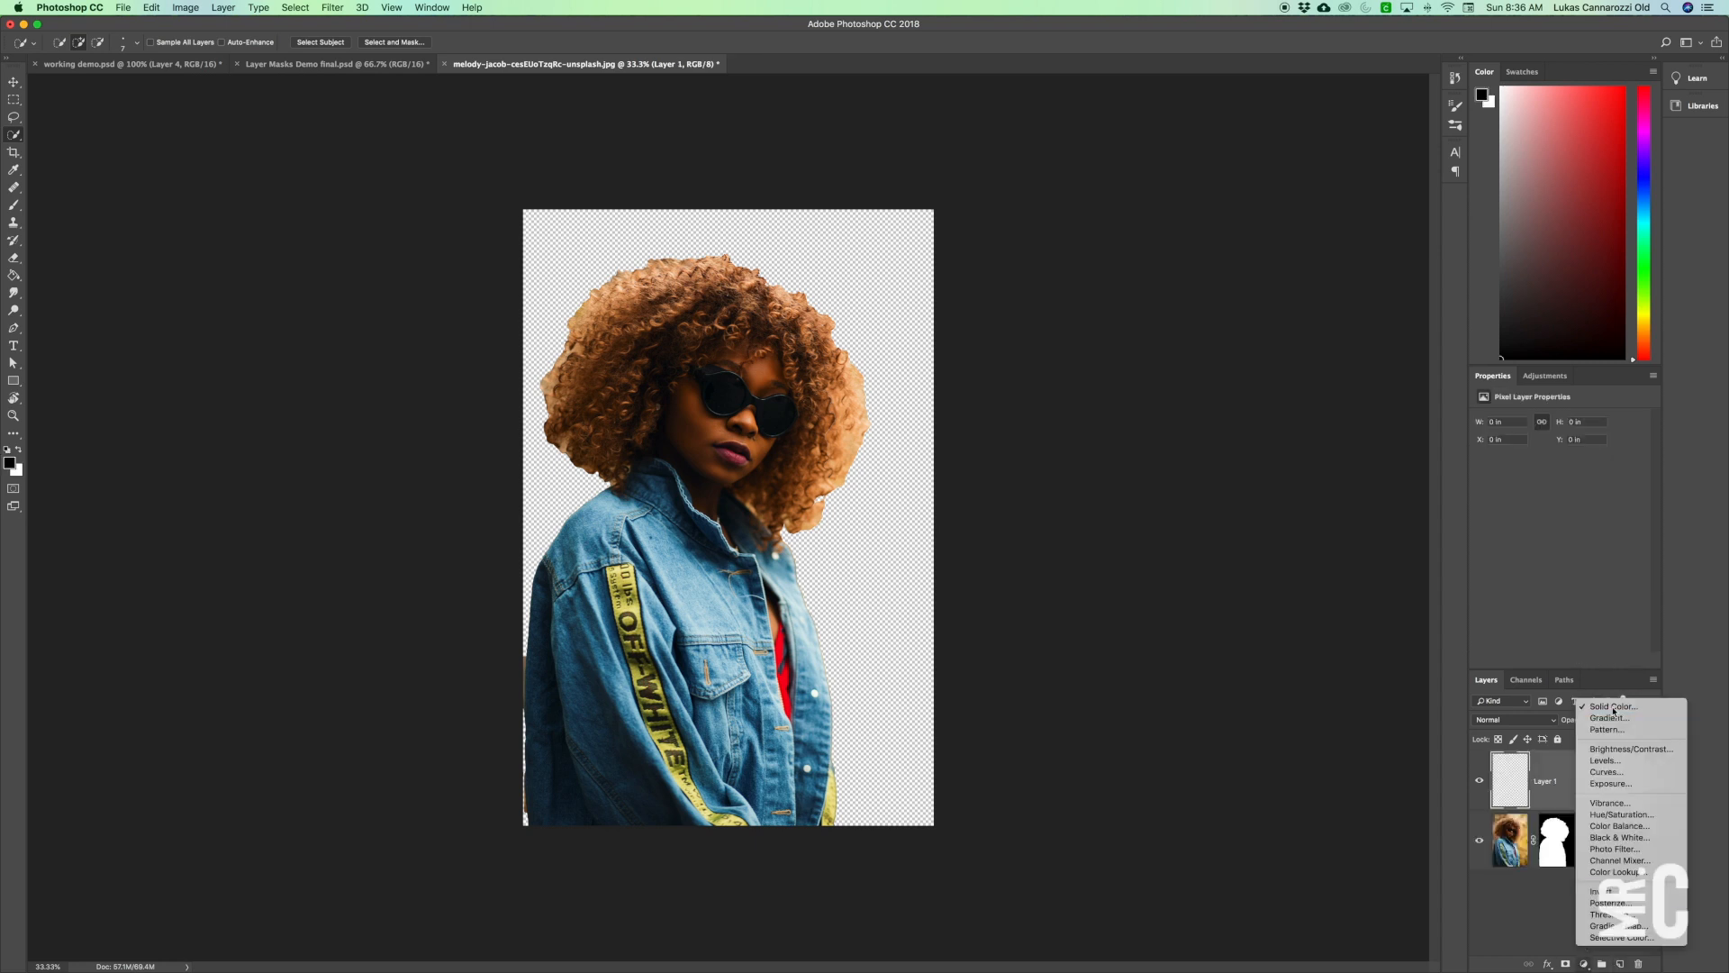
click(1608, 705)
key(Return)
key(super+bracketleft)
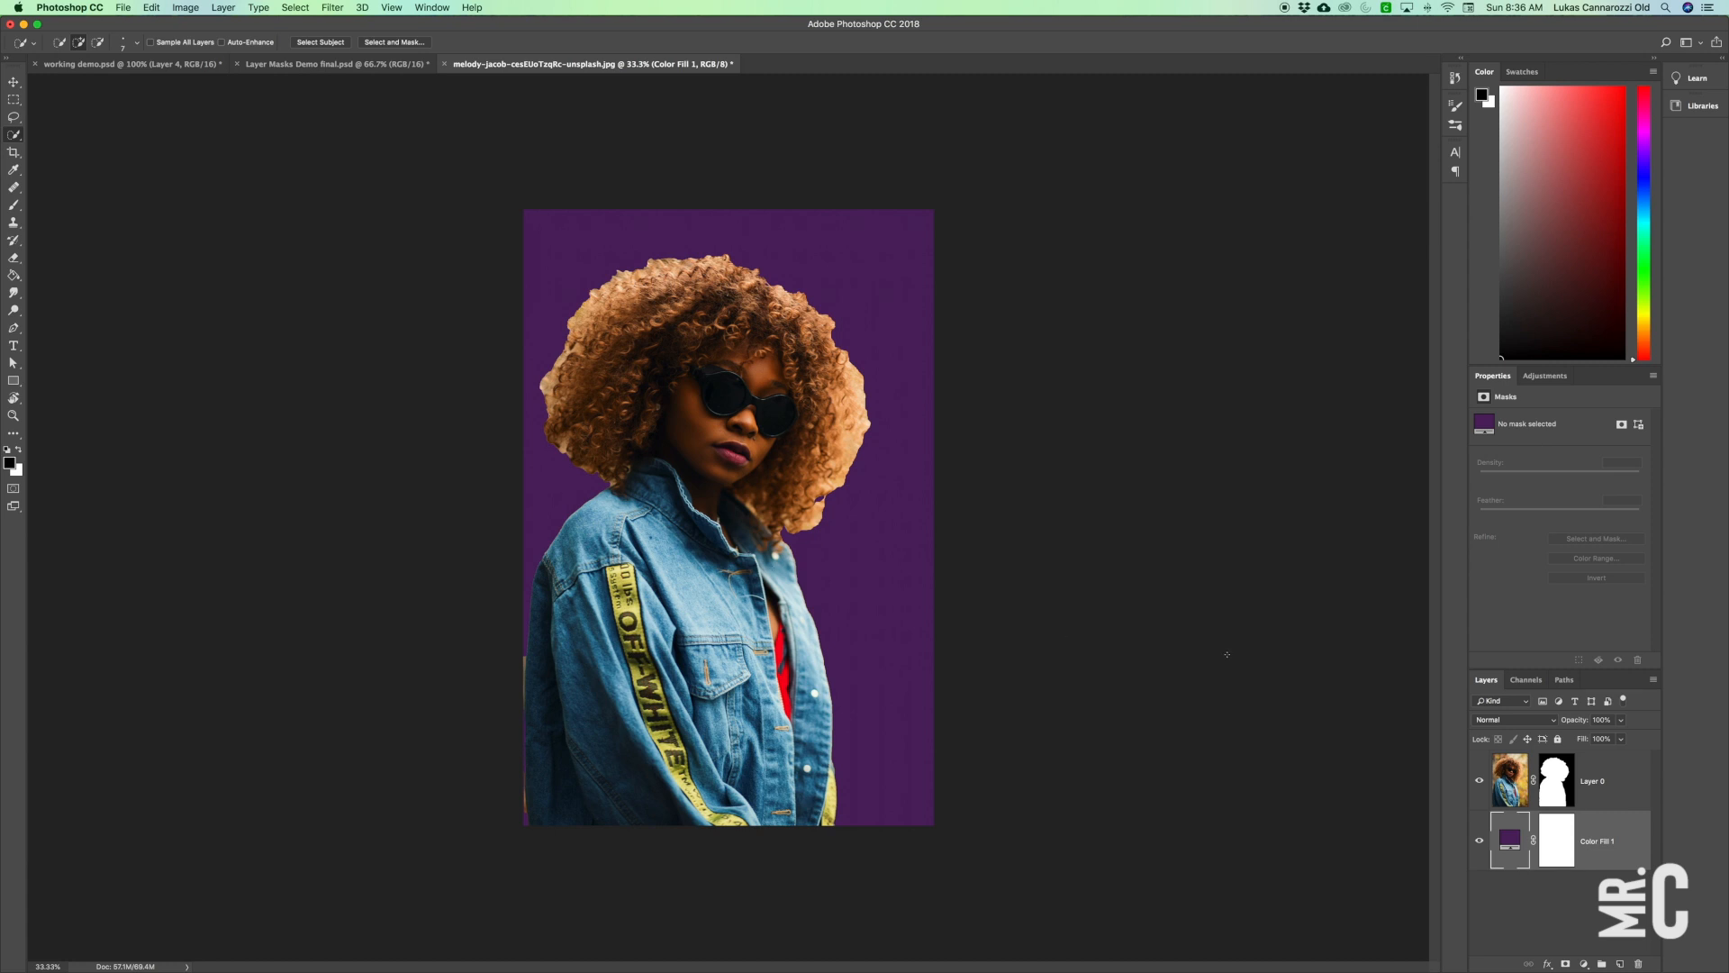
Duplicate the masked Layer 0 as "Bad cut" and hide the duplicate.
right_click(1615, 781)
click(1496, 467)
text(Bad cut)
key(Return)
click(1479, 781)
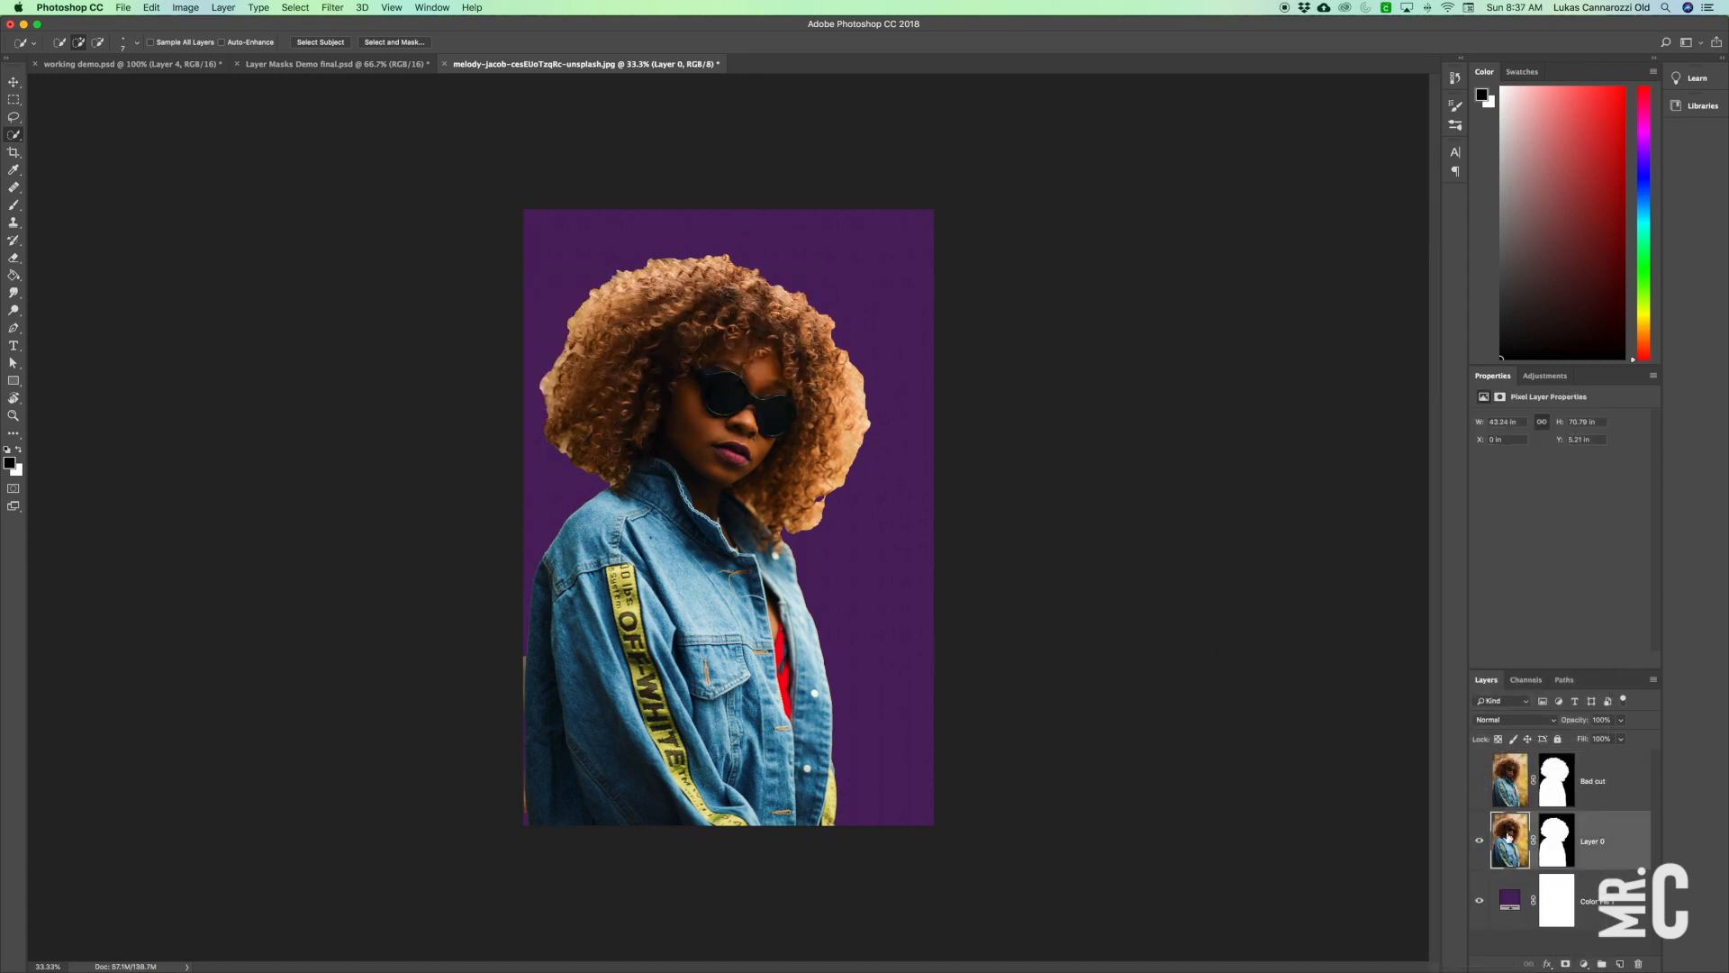
Delete the layer mask from the visible Layer 0.
right_click(1557, 835)
click(1595, 845)
right_click(1569, 836)
click(1596, 860)
Adjust the selection around the woman's hair with an enlarged Quick Selection brush, ready for refining in Select and Mask.
click(537, 444)
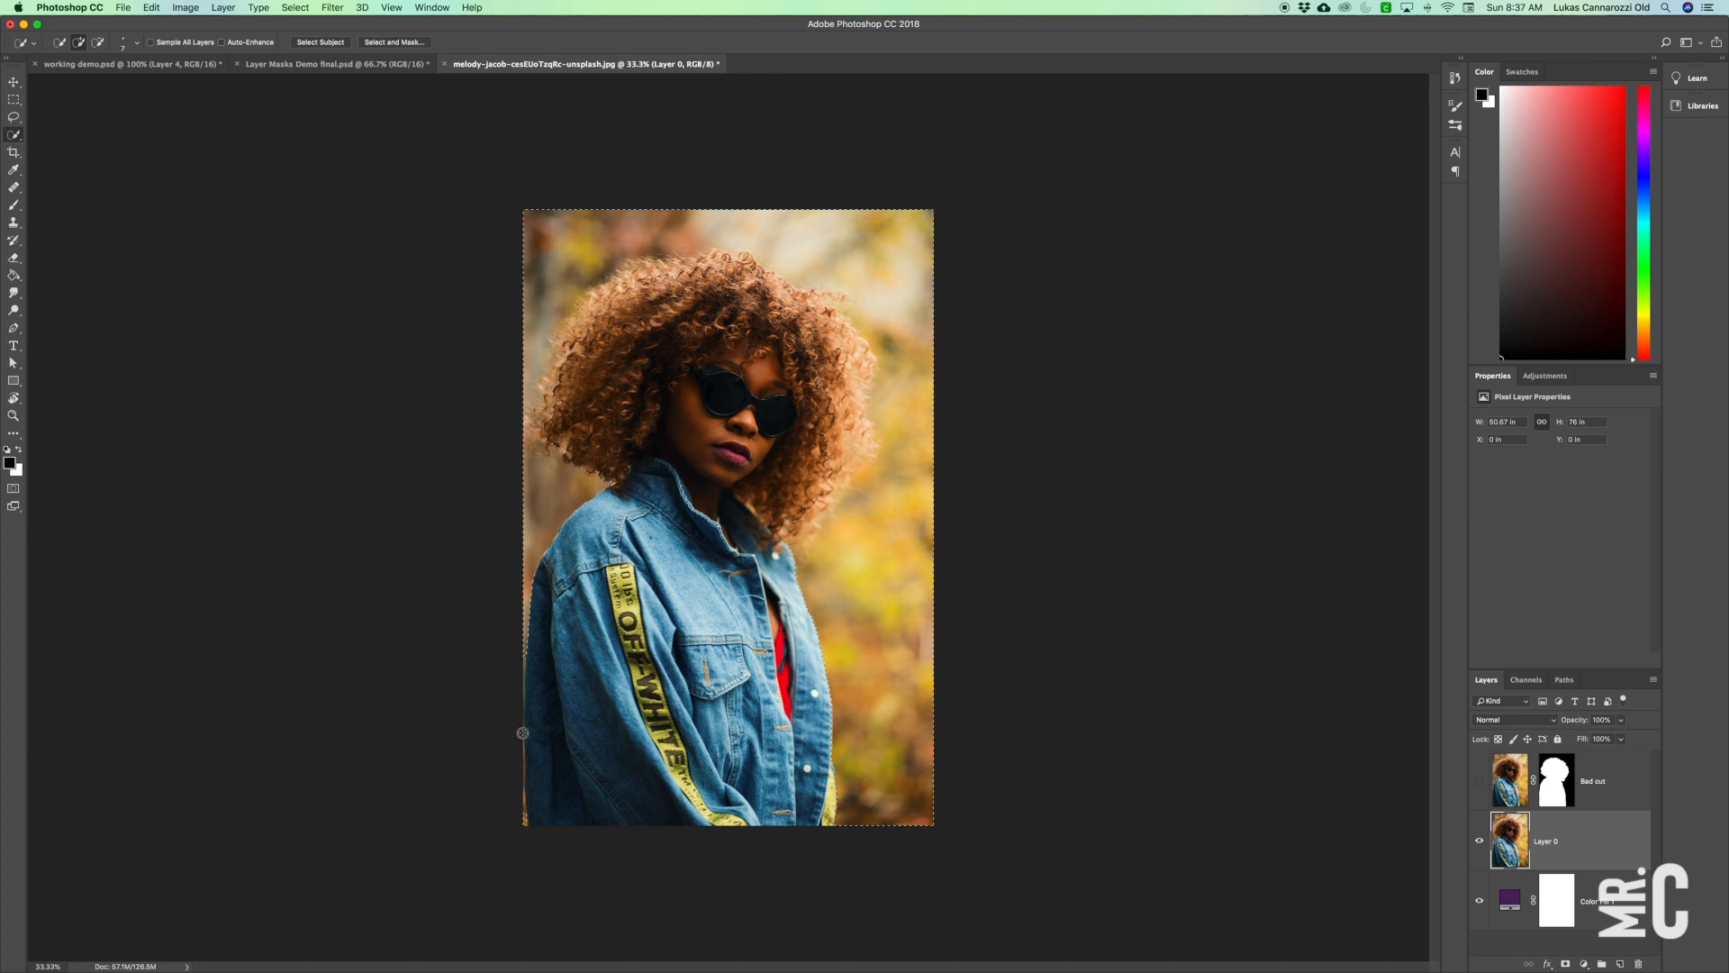
key(bracketright)
key(bracketright)
key(bracketright)
alt+click(856, 476)
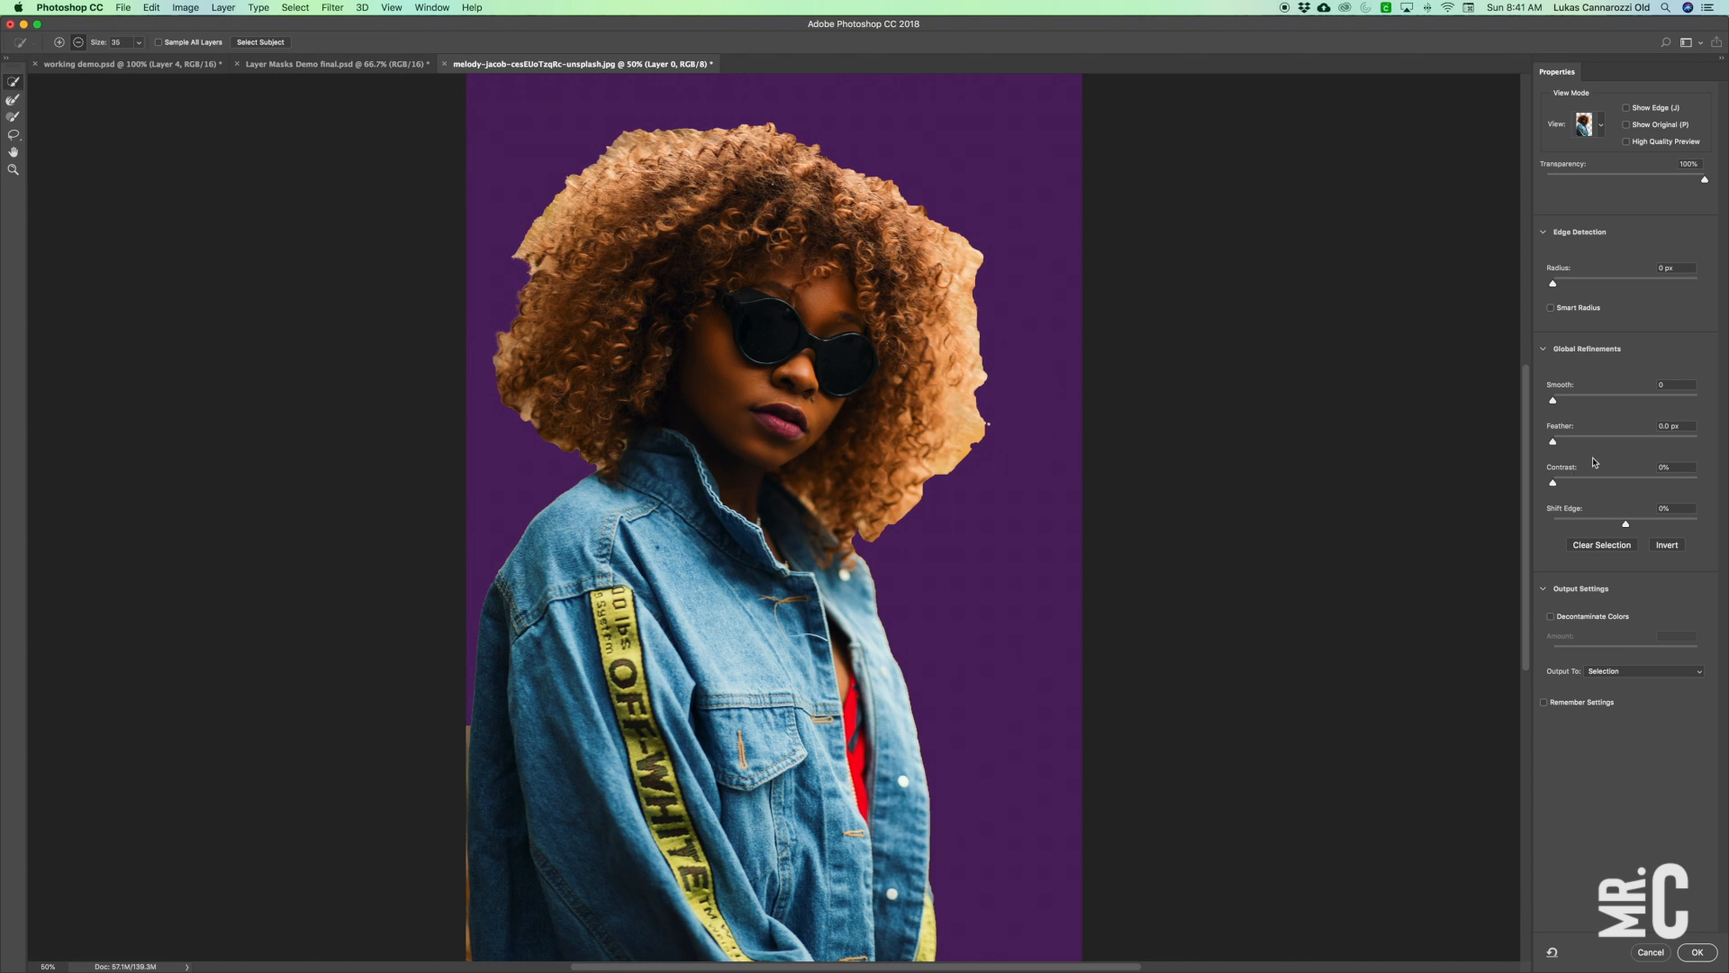
Set the edge detection radius to 72 px with Smart Radius enabled, and set Smooth to 3.
drag(1556, 287, 1677, 290)
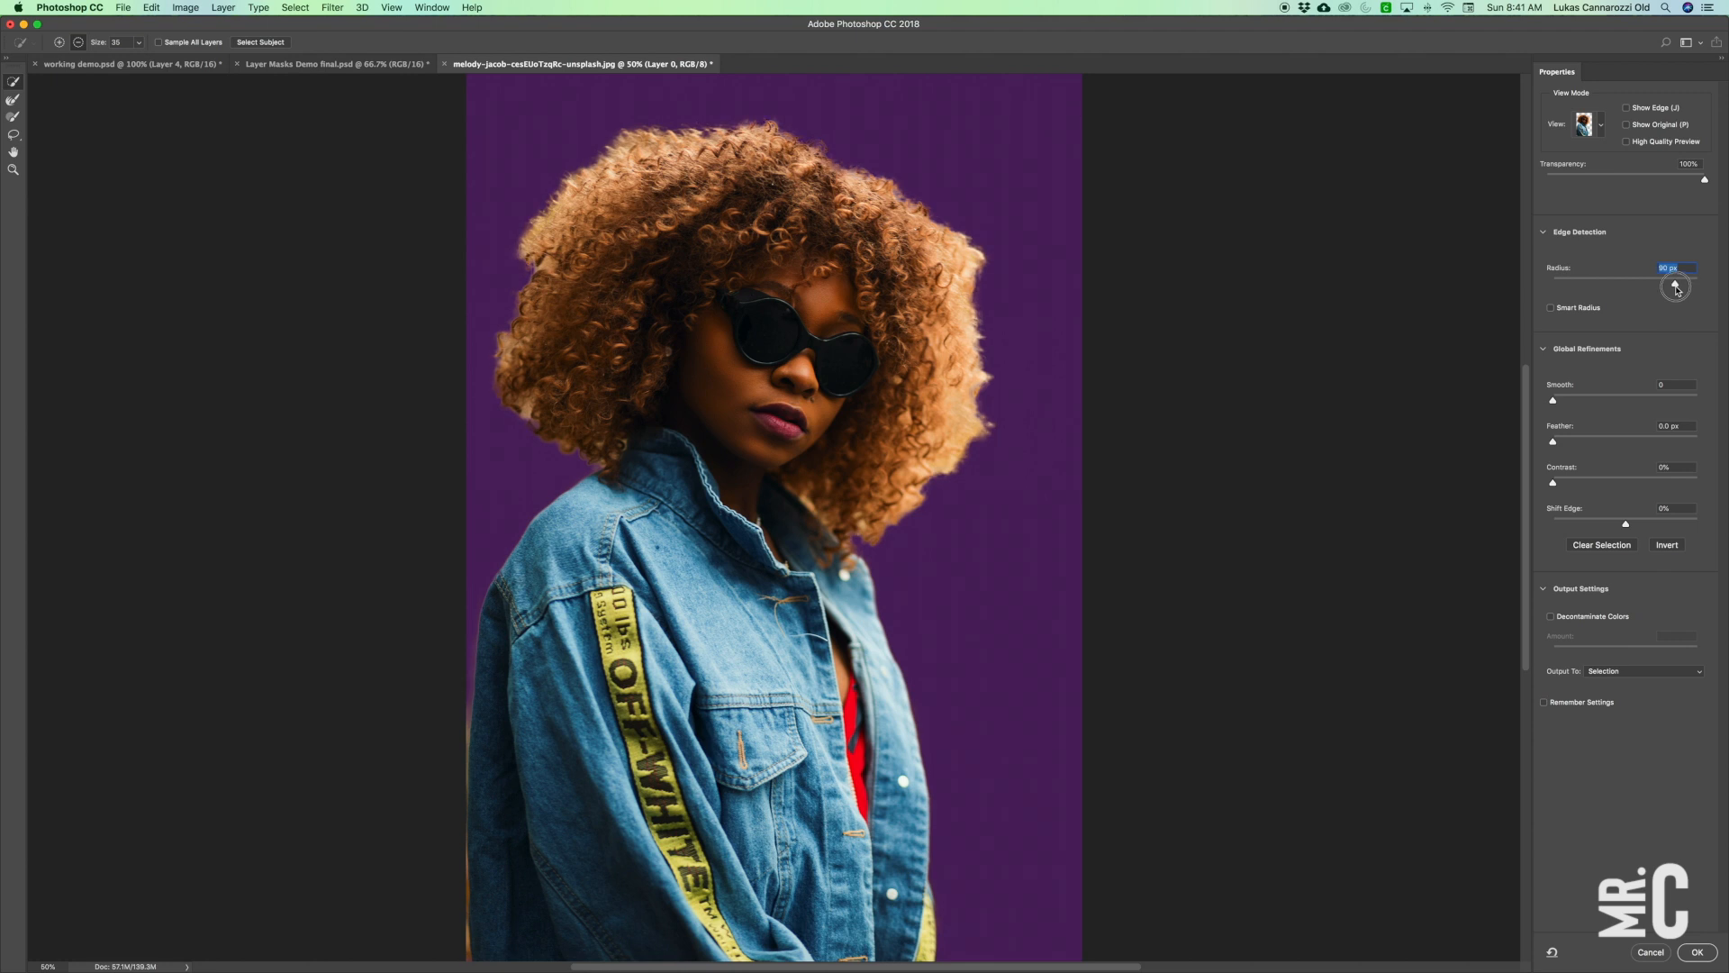
drag(1675, 291, 1660, 290)
click(1551, 307)
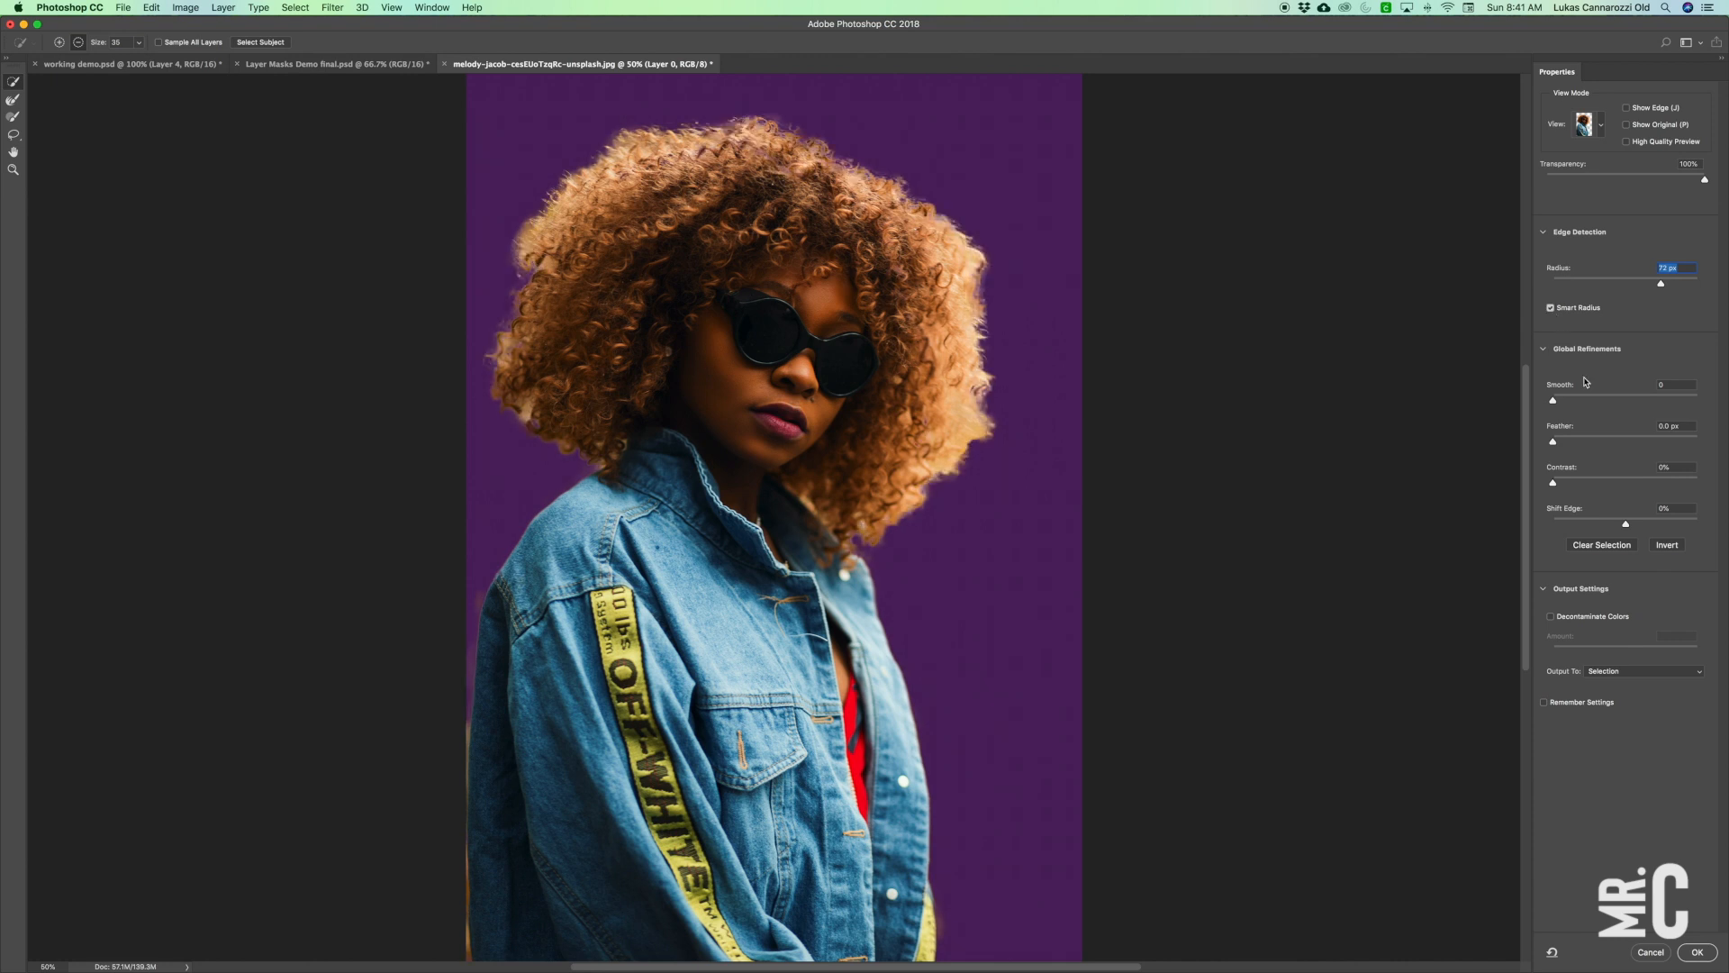
mouse_move(1553, 402)
mouse_down()
mouse_move(1626, 403)
mouse_move(1559, 405)
mouse_up()
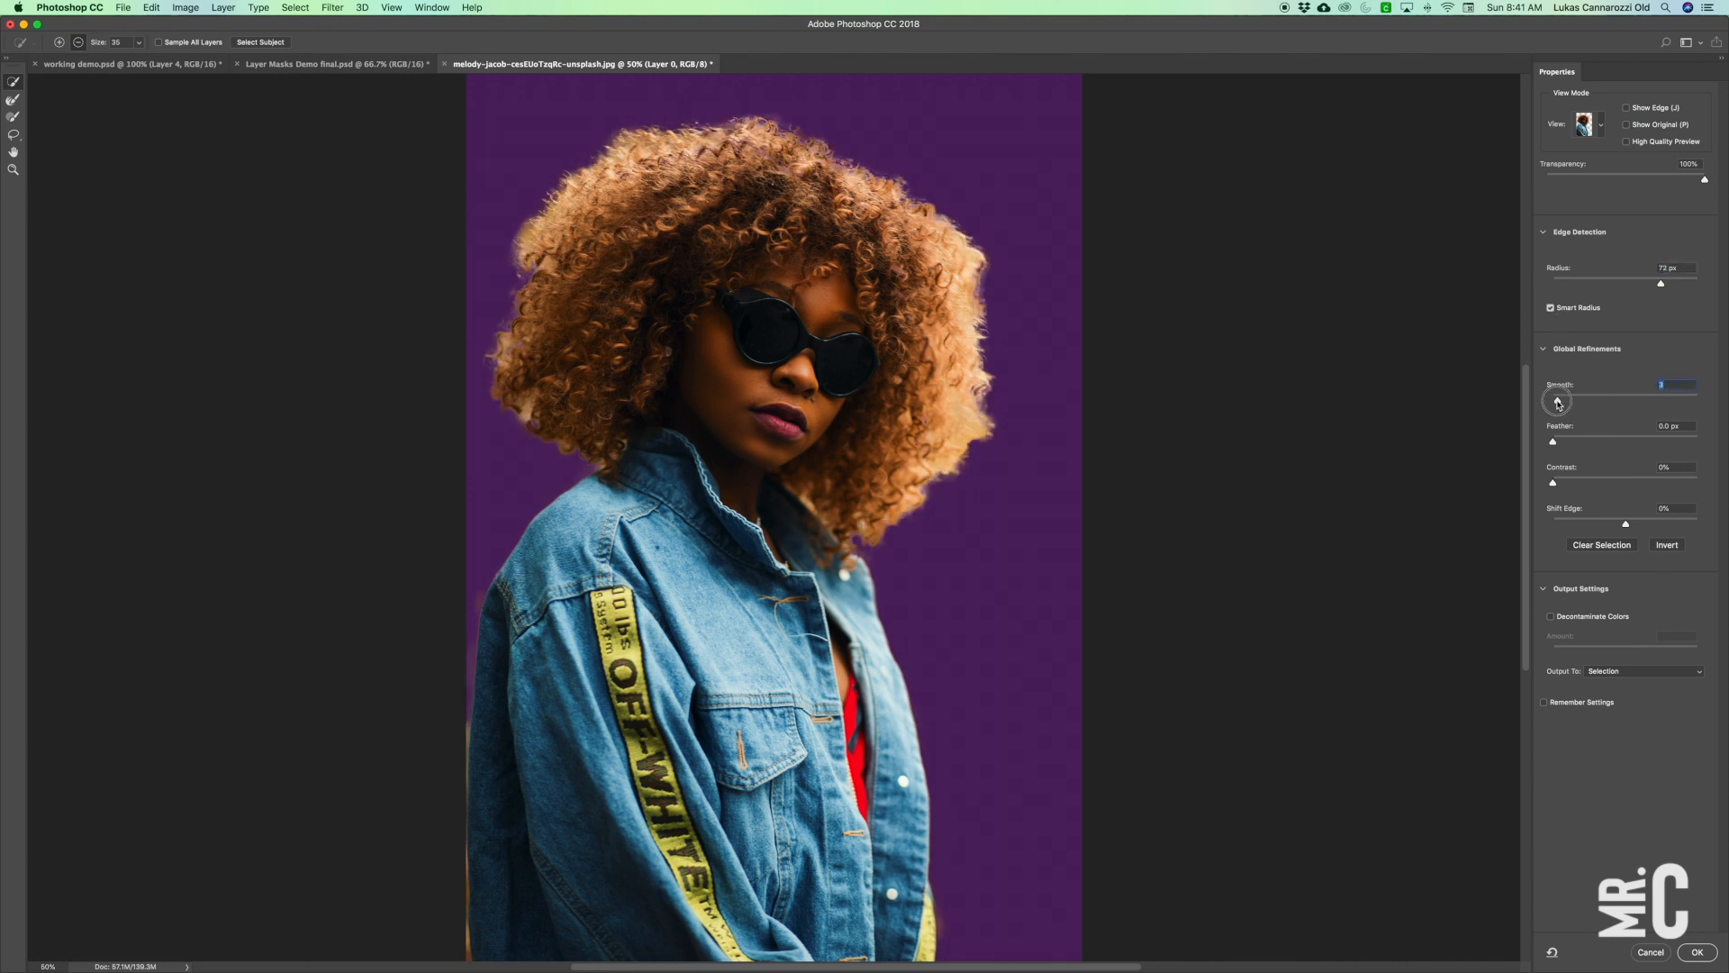
Set the refined selection to output to New Layer with Layer Mask, and activate the Refine Edge Brush tool.
click(1644, 673)
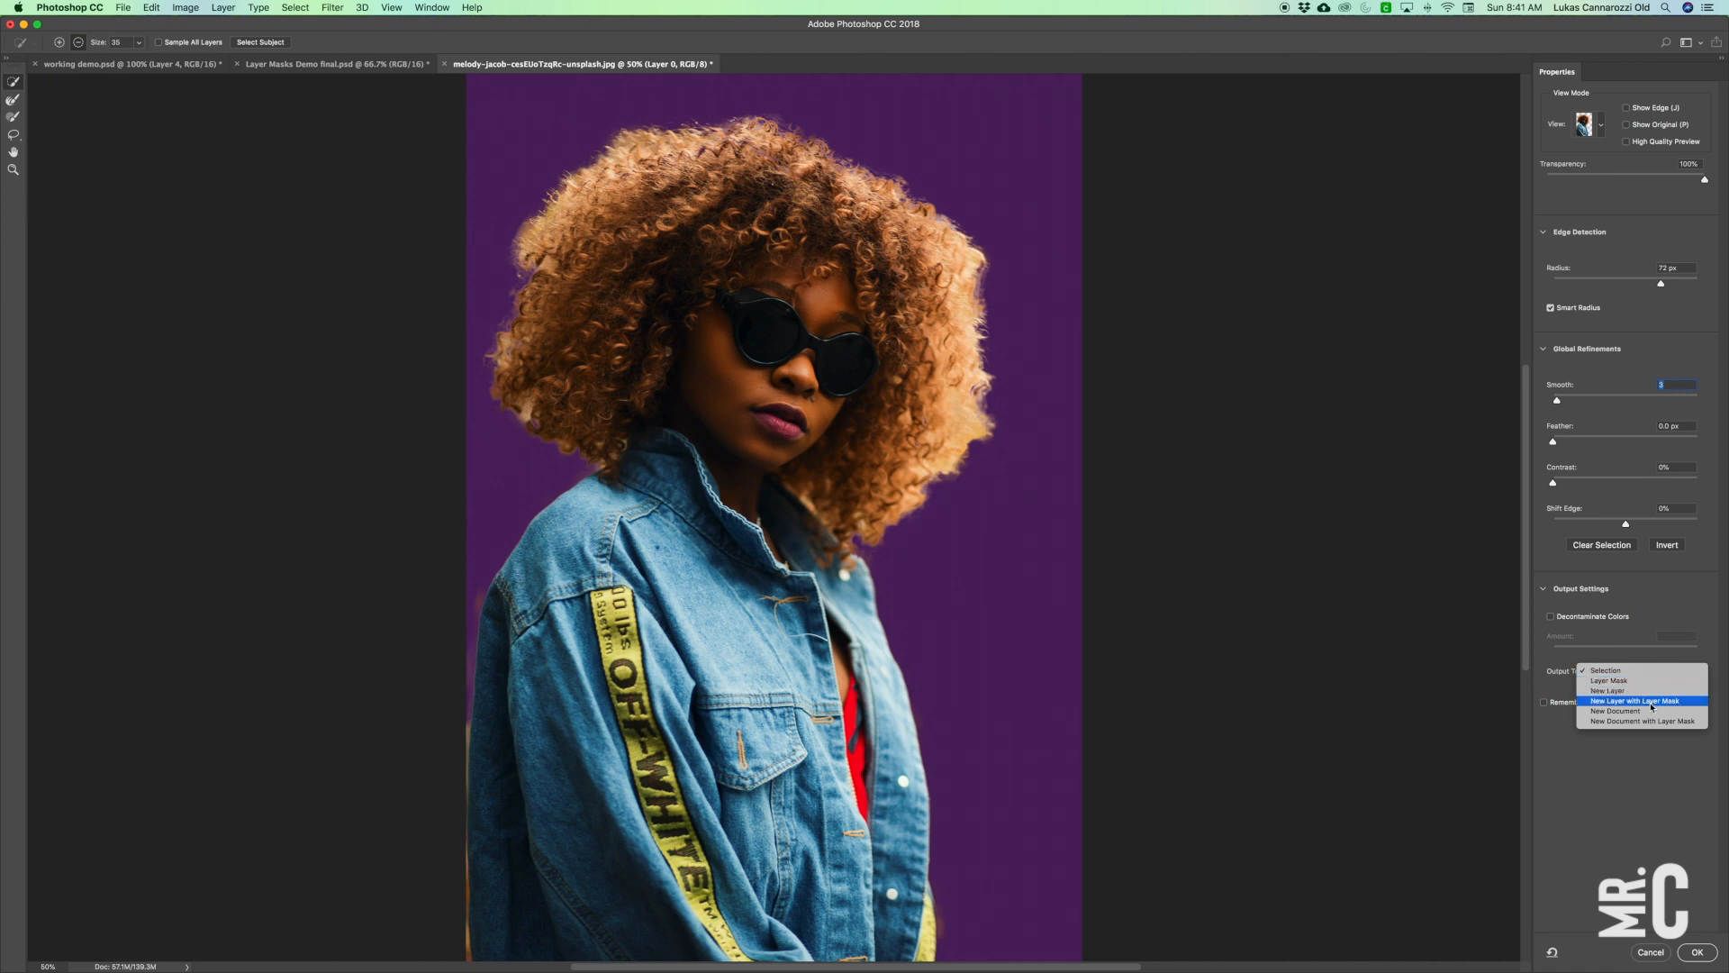
click(1651, 702)
click(9, 102)
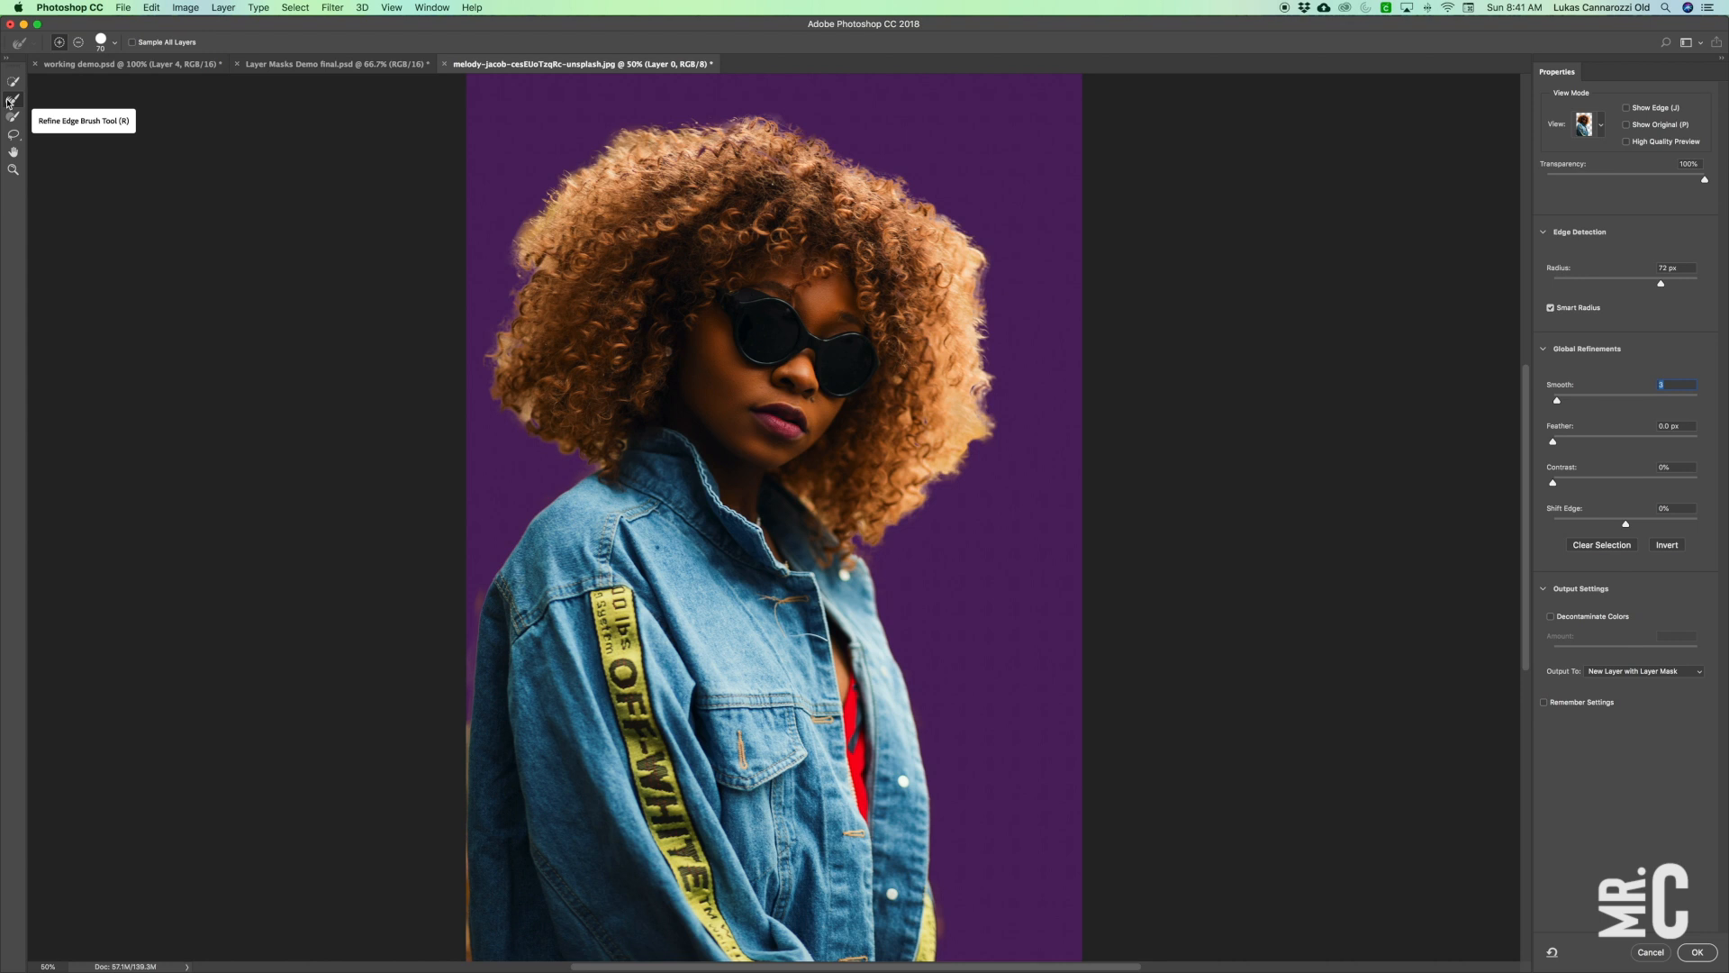
click(14, 100)
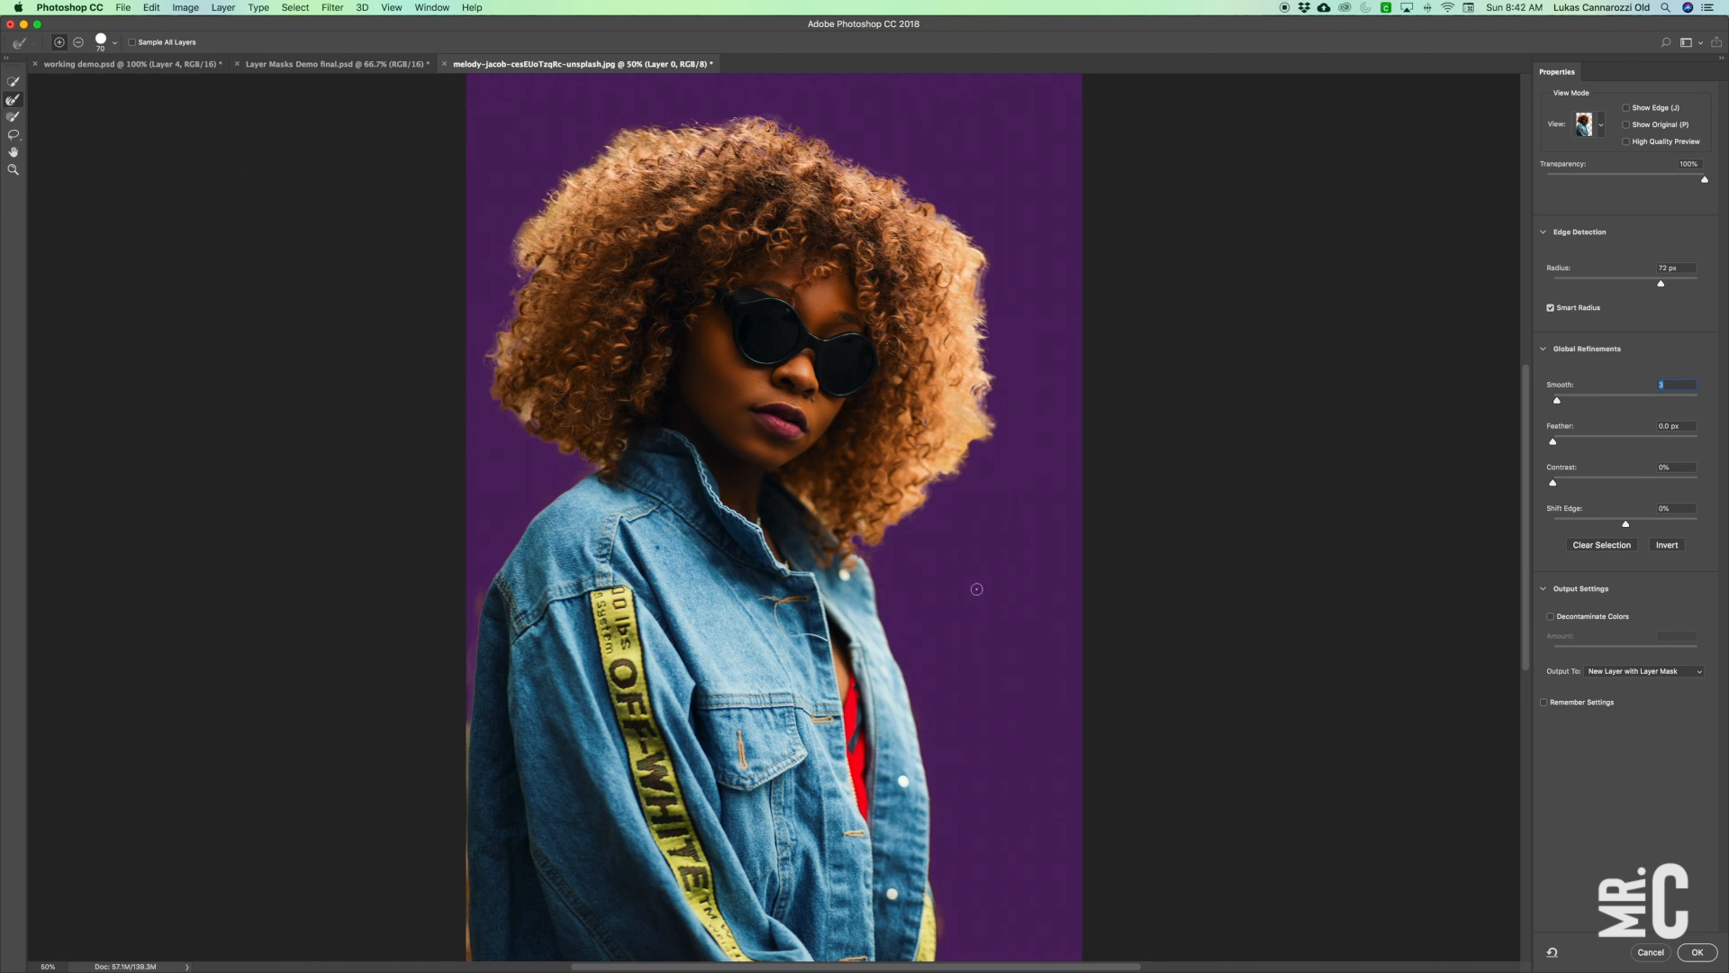
Brush around the outer edge of the woman's curls with the Refine Edge Brush, and apply the Select and Mask refinement.
mouse_move(898, 550)
mouse_down()
mouse_move(953, 486)
mouse_move(517, 200)
mouse_move(532, 213)
mouse_move(520, 269)
mouse_move(535, 217)
mouse_move(532, 273)
mouse_move(498, 357)
mouse_up()
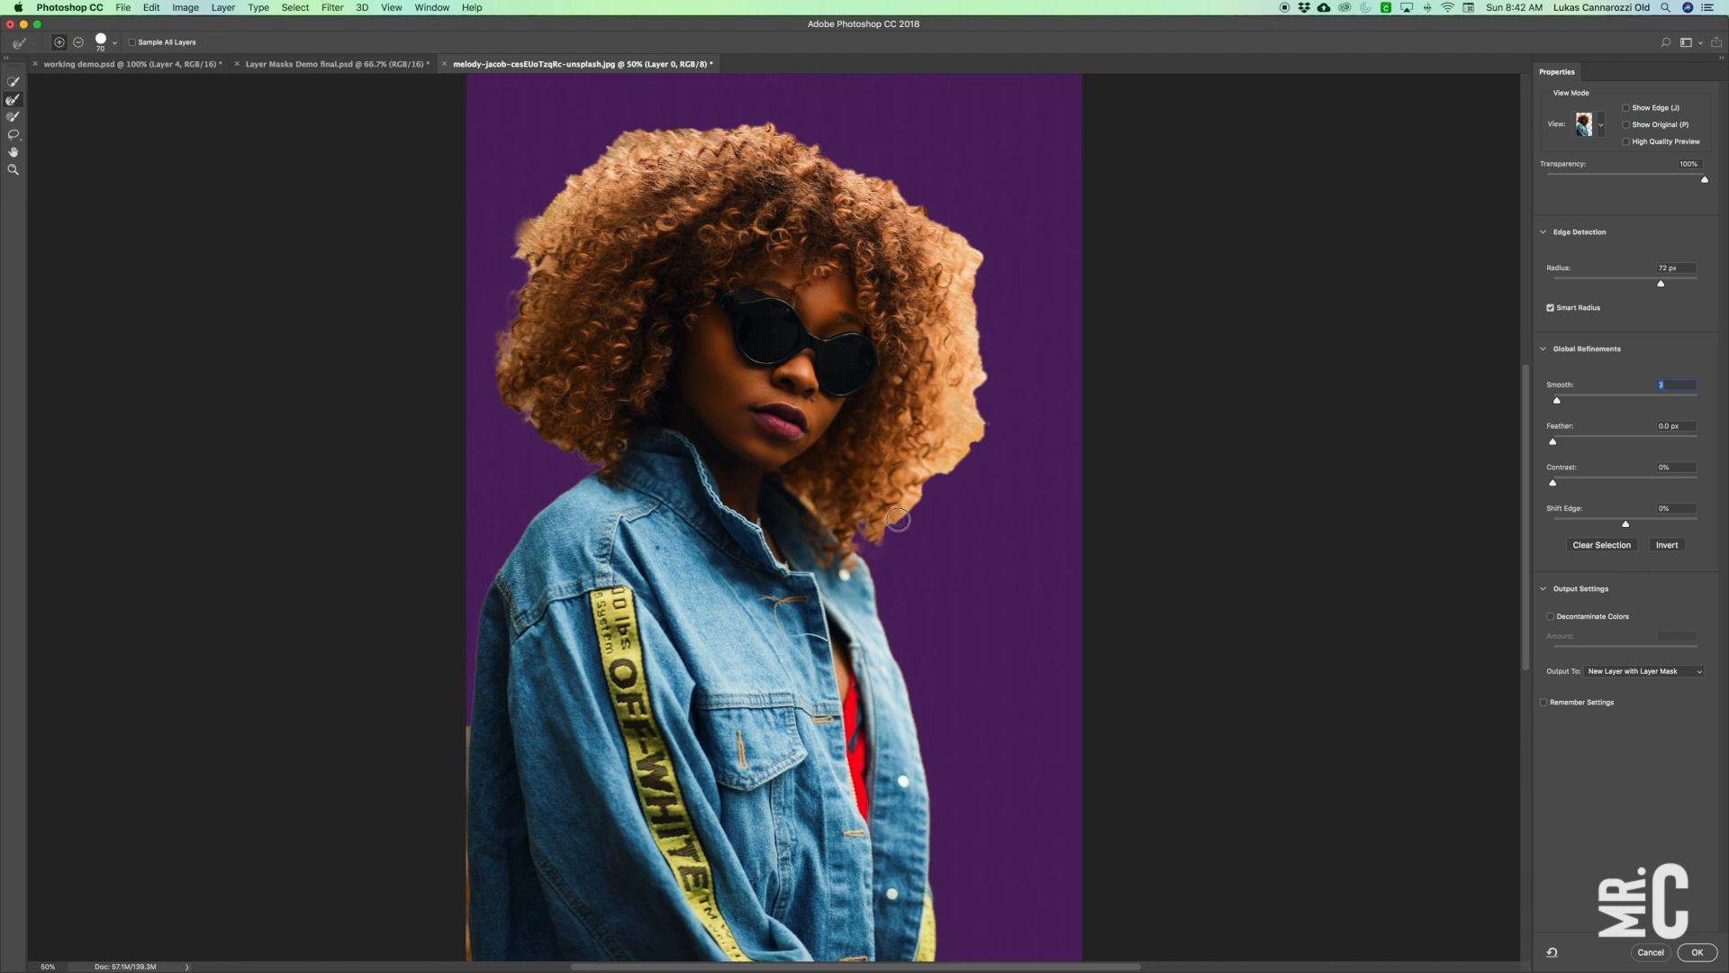
drag(973, 403, 981, 275)
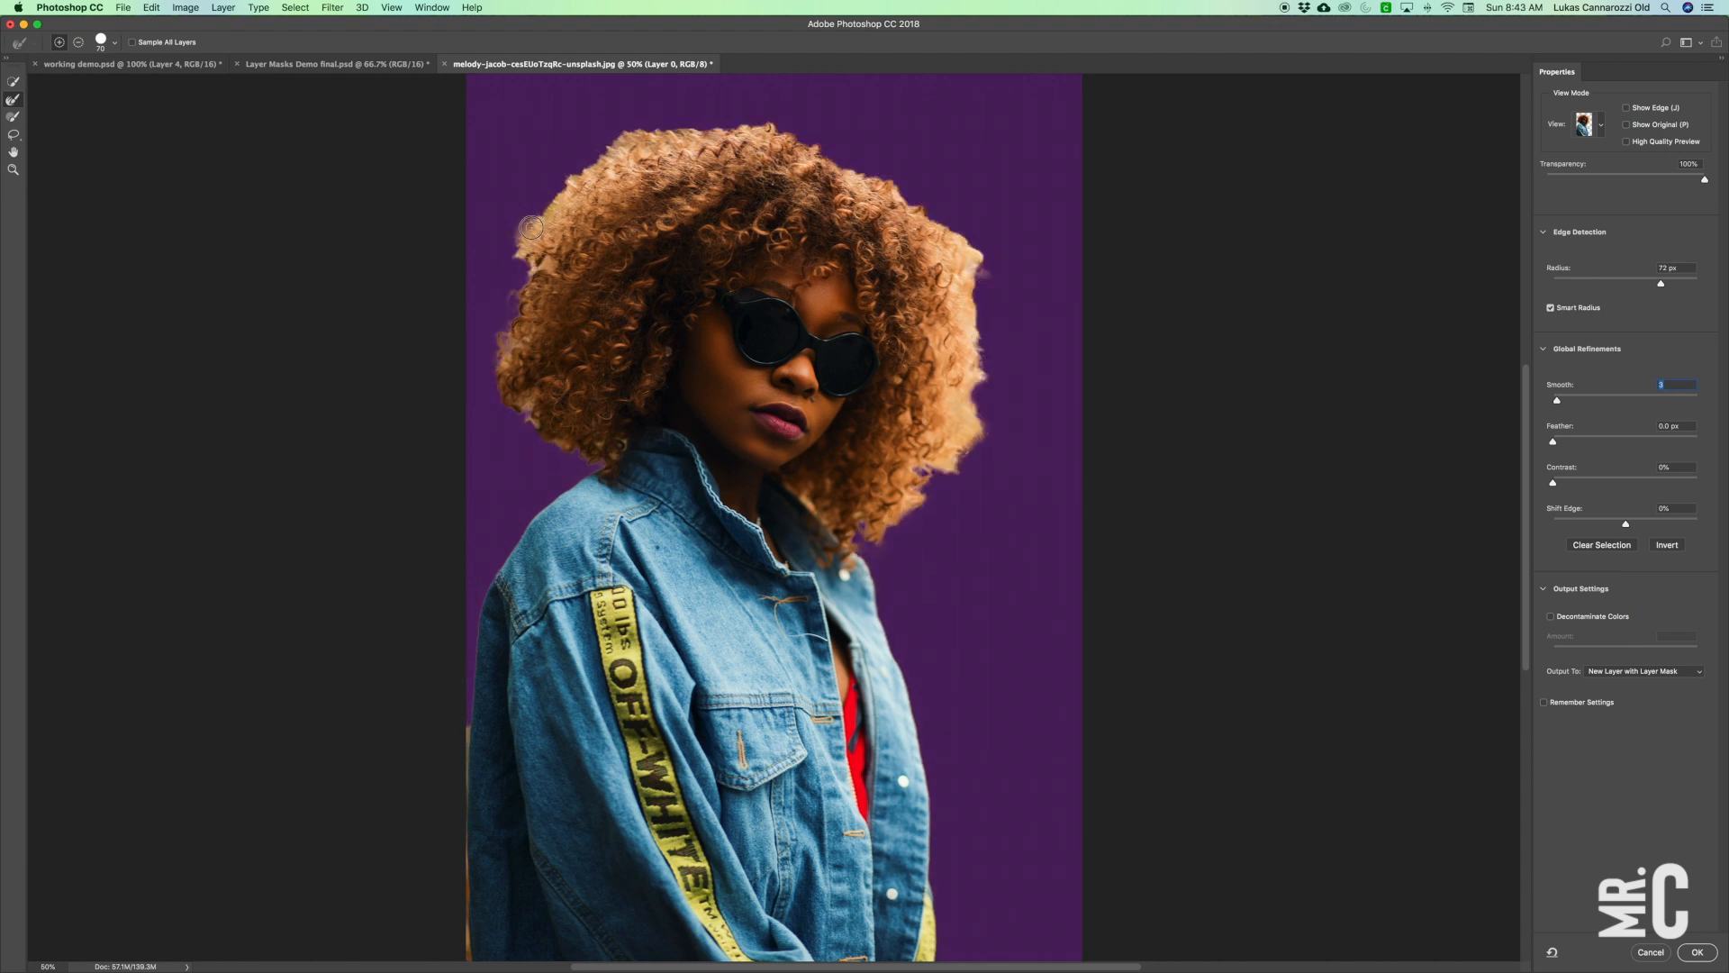
click(78, 43)
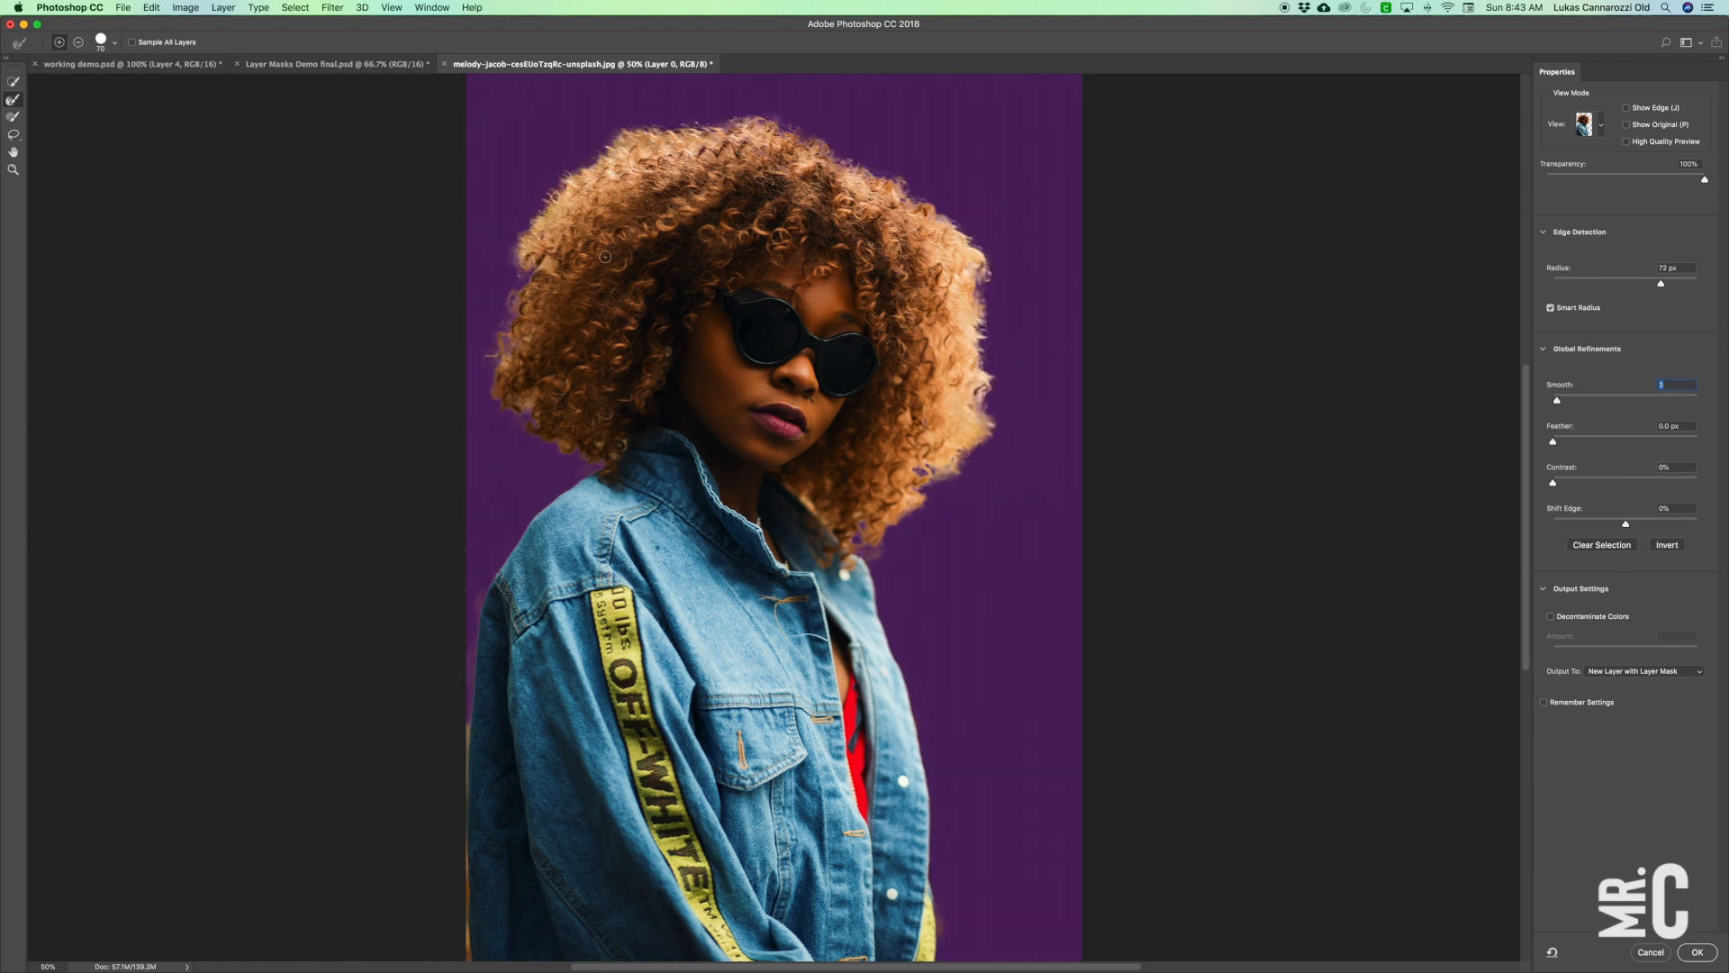
click(1697, 952)
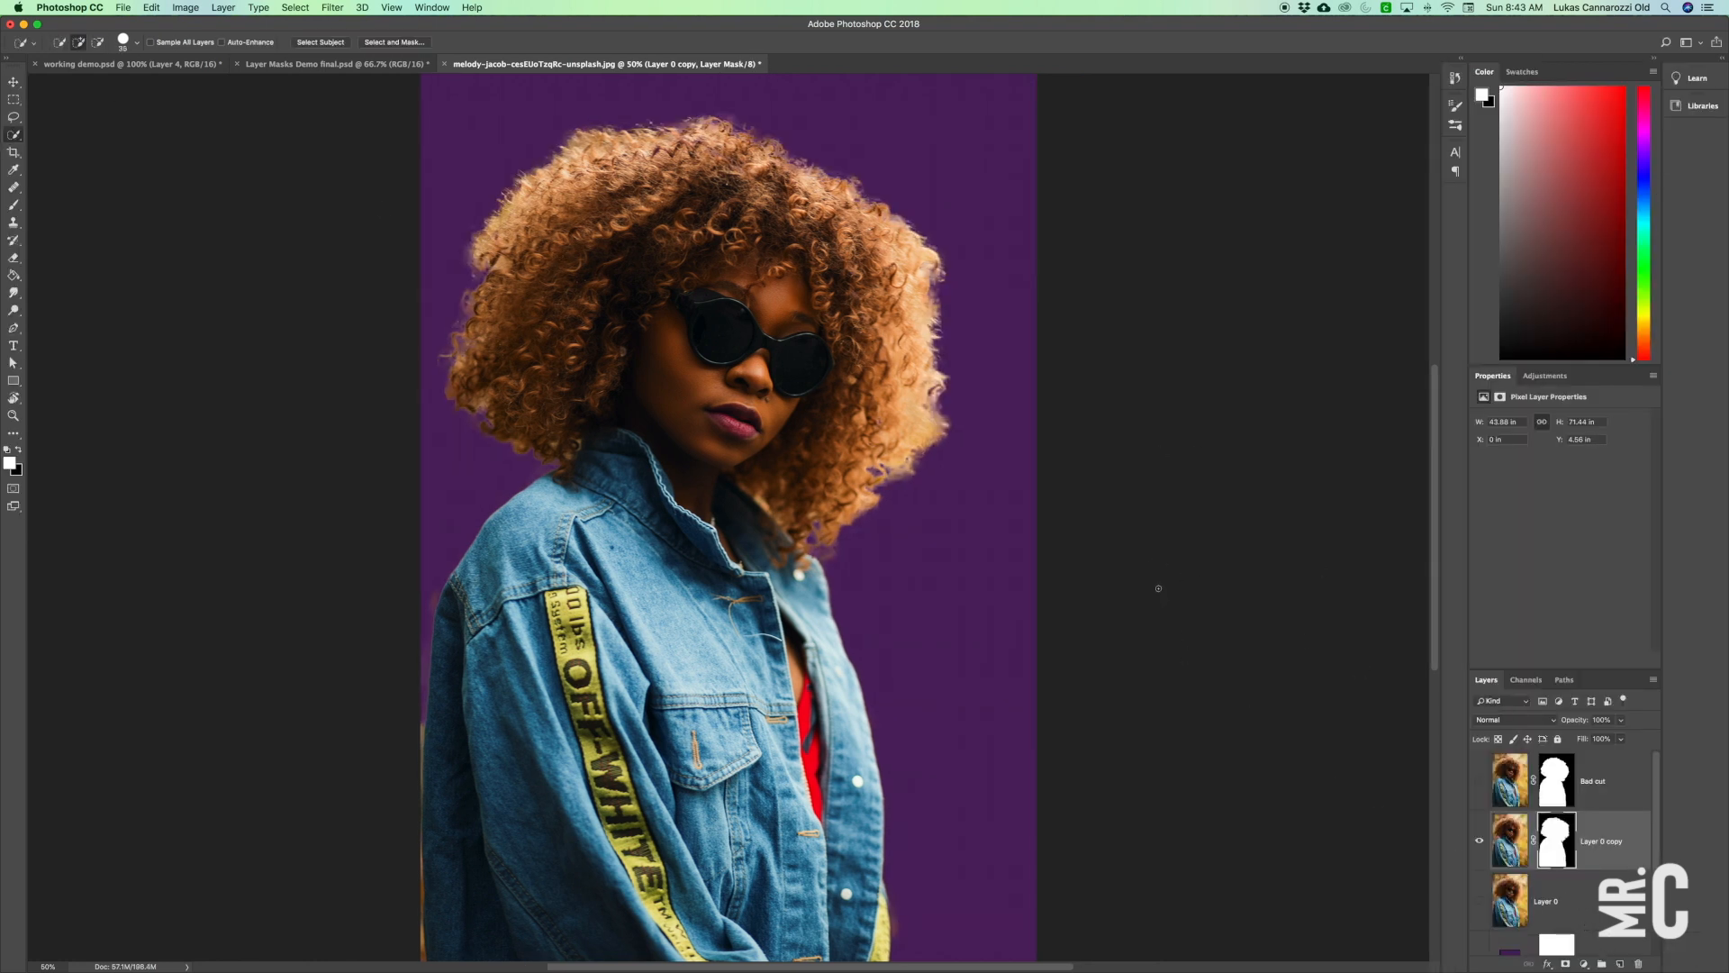
Compare the refined Layer 0 copy cutout with the Bad cut layer by switching their visibility, ending with only the refined cutout shown.
key(super+minus)
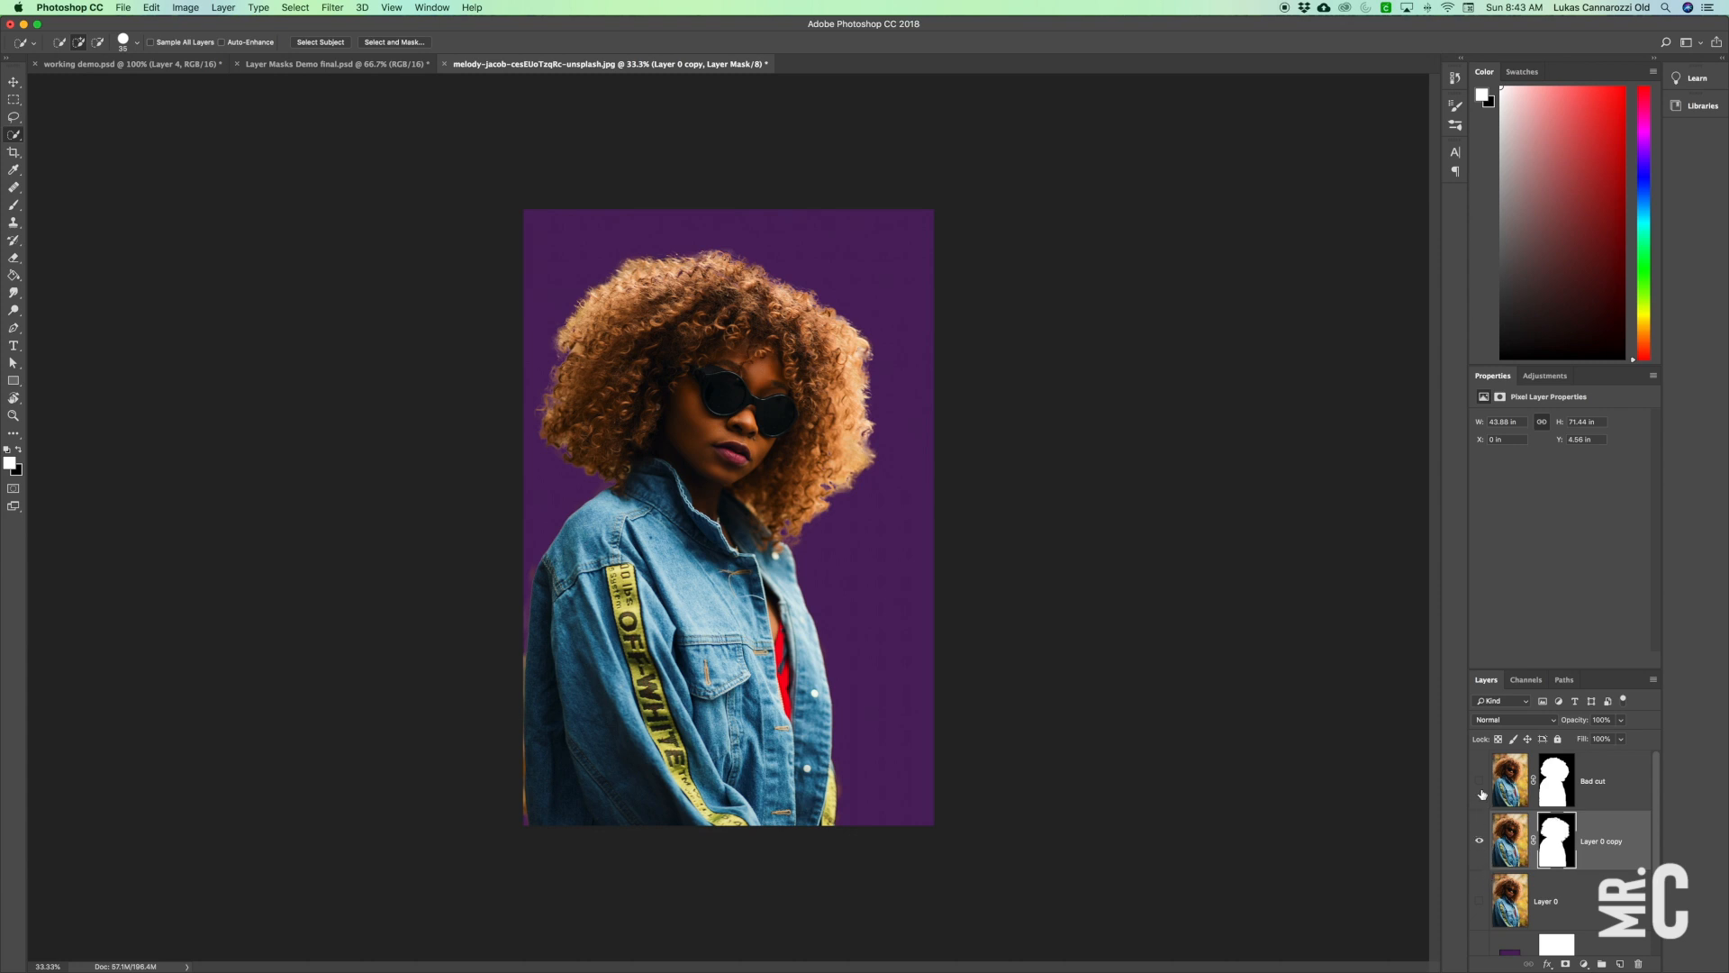
click(1480, 840)
click(1478, 782)
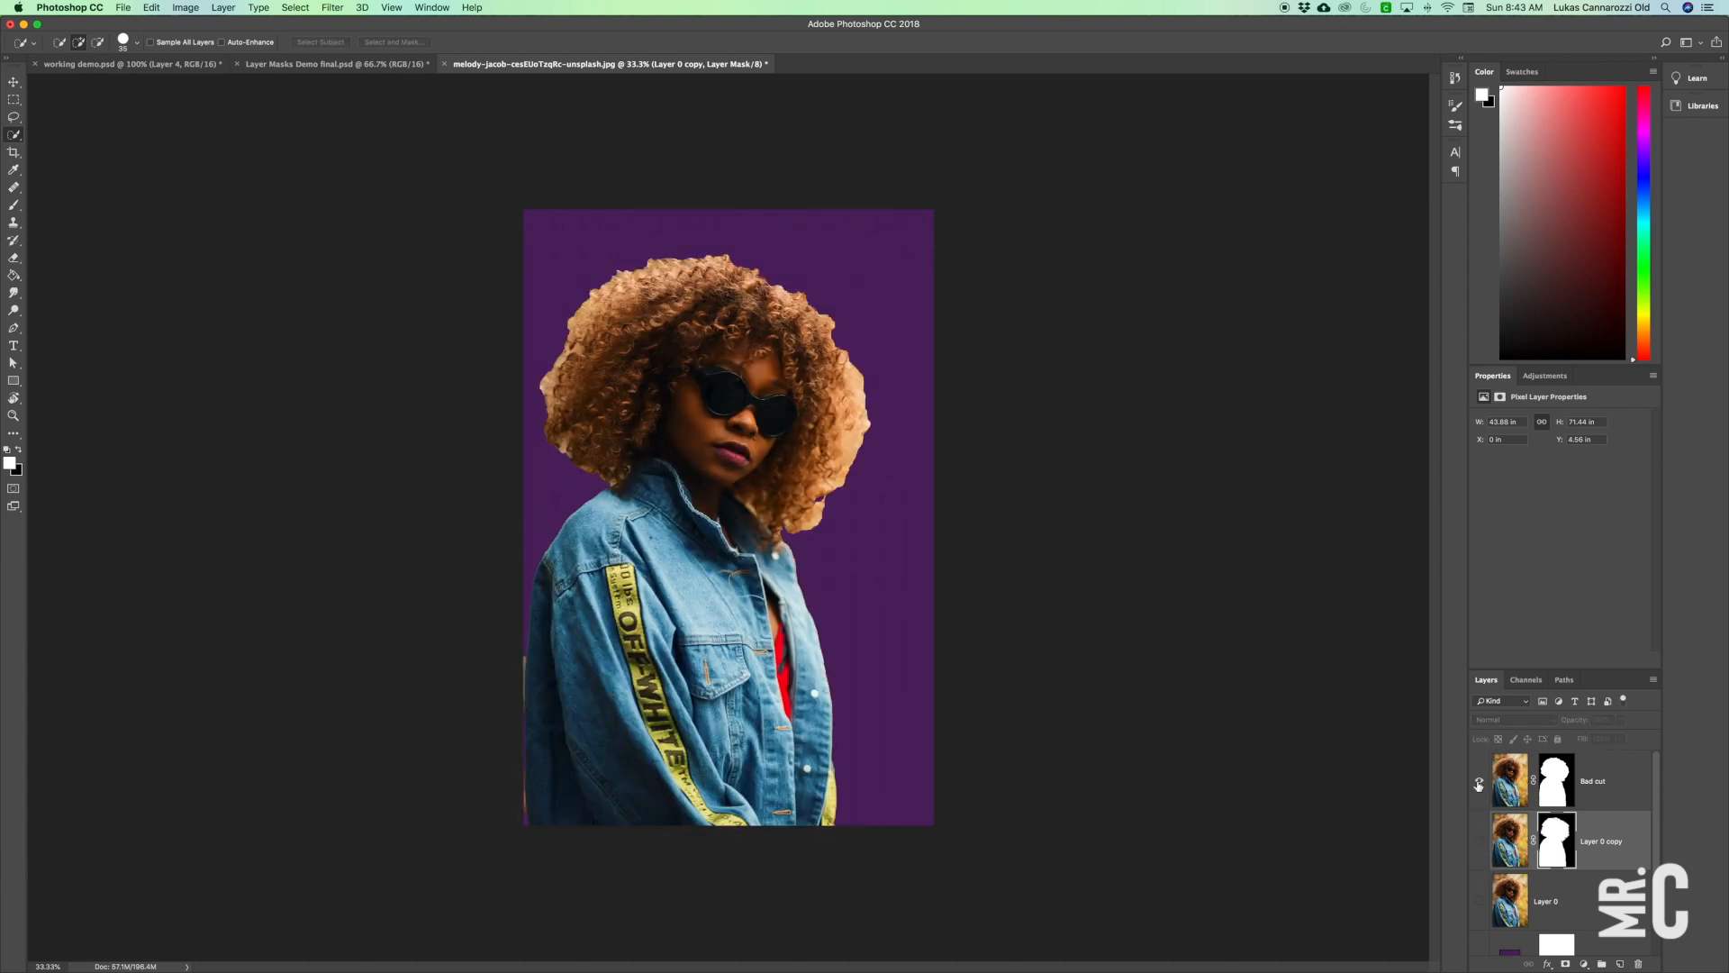
click(1480, 840)
click(1478, 781)
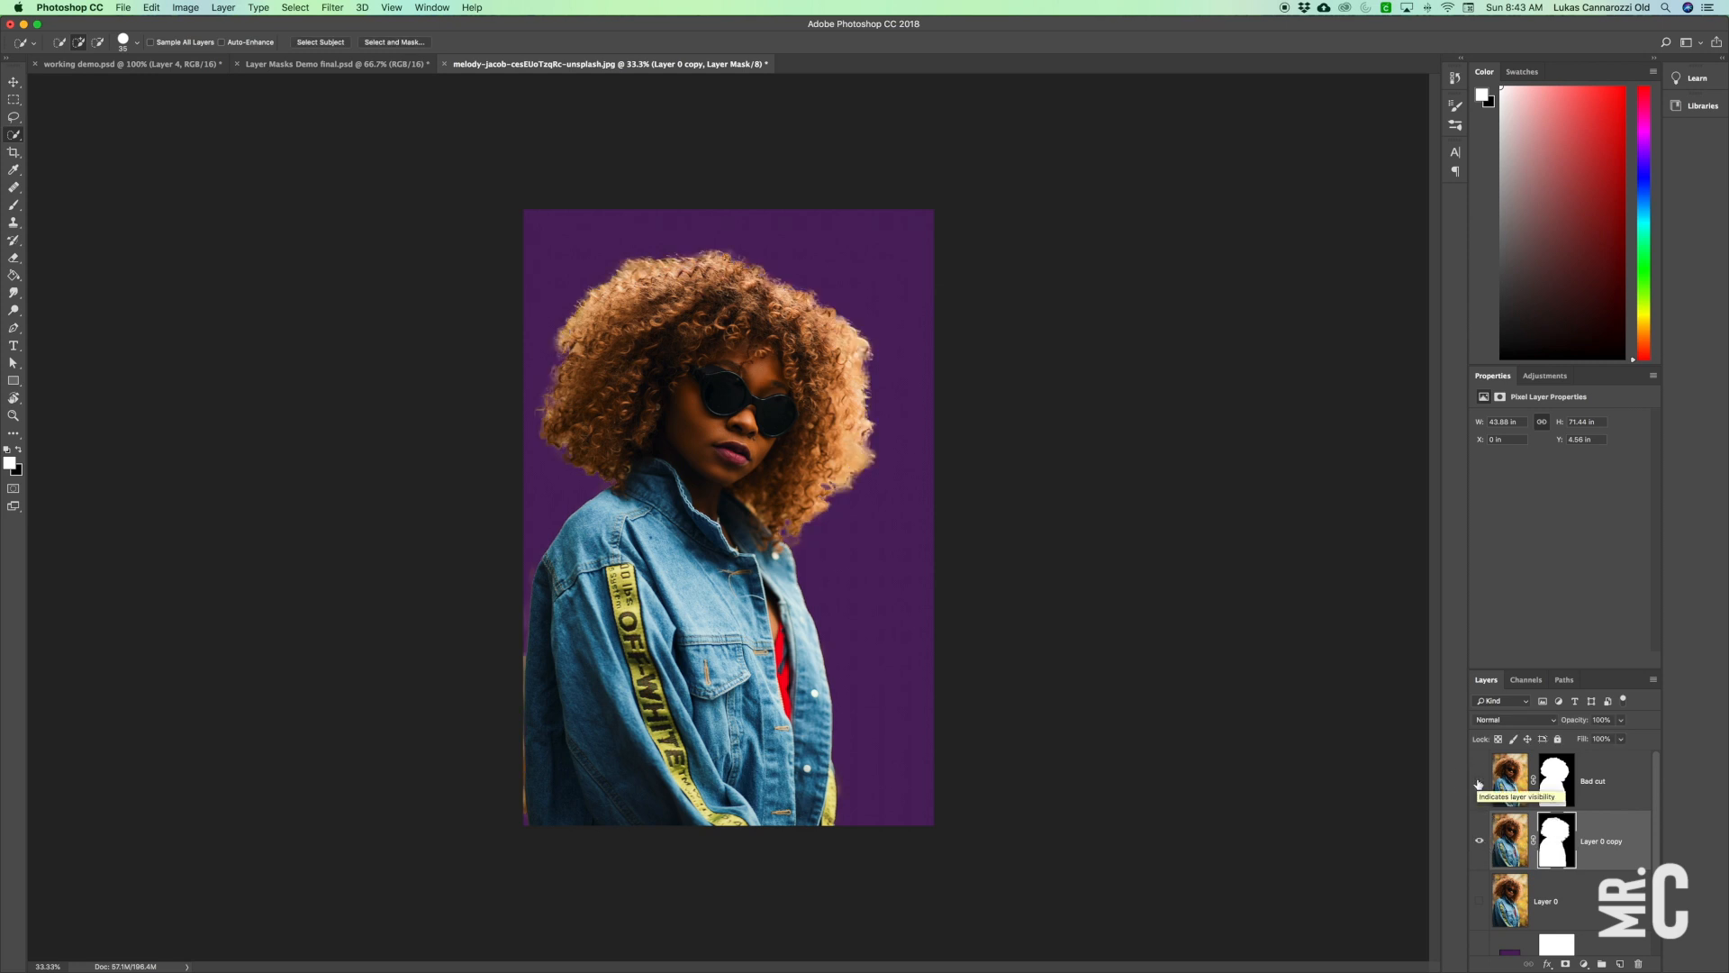